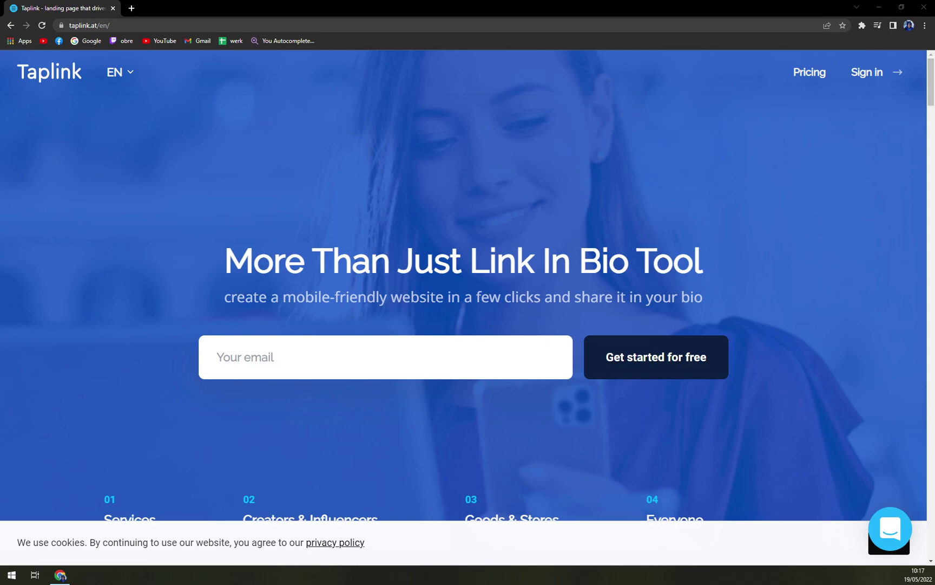
Jump to Taplink's pricing plans section and look over the plan cards.
{"action": "left_click", "coordinate": [92, 185]}
{"action": "scroll", "coordinate": [154, 181], "scroll_direction": "down", "scroll_amount": 1}
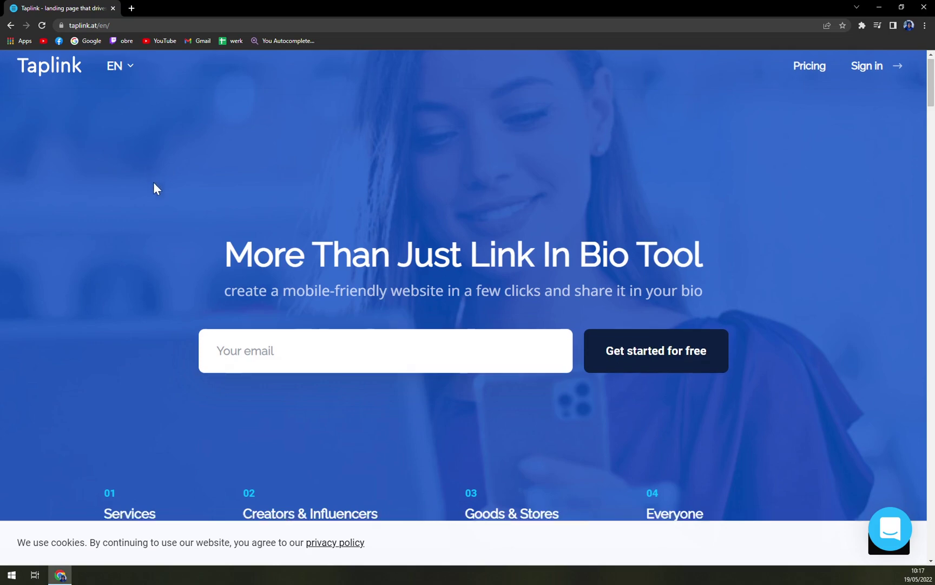
{"action": "scroll", "coordinate": [163, 173], "scroll_direction": "up", "scroll_amount": 1}
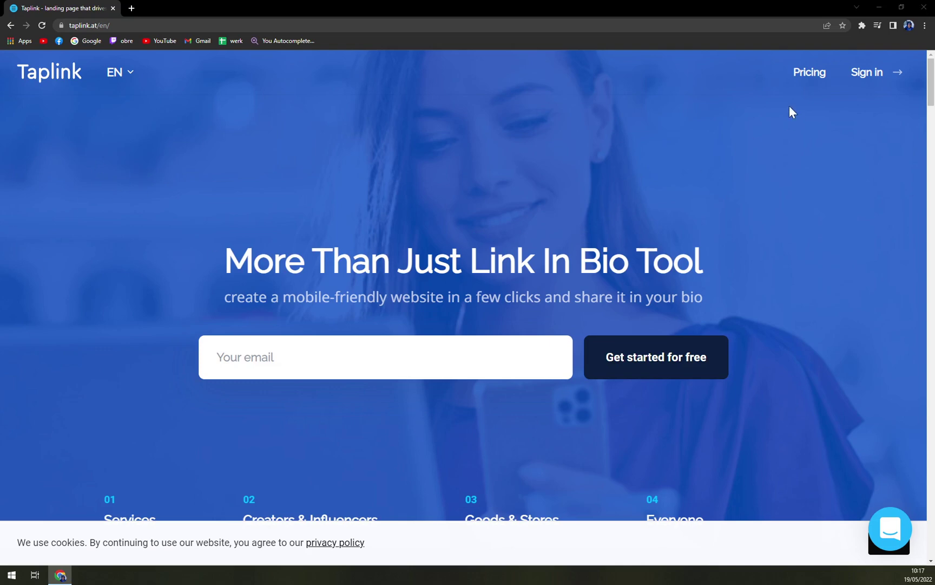
{"action": "left_click", "coordinate": [805, 75]}
{"action": "scroll", "coordinate": [325, 190], "scroll_direction": "down", "scroll_amount": 3}
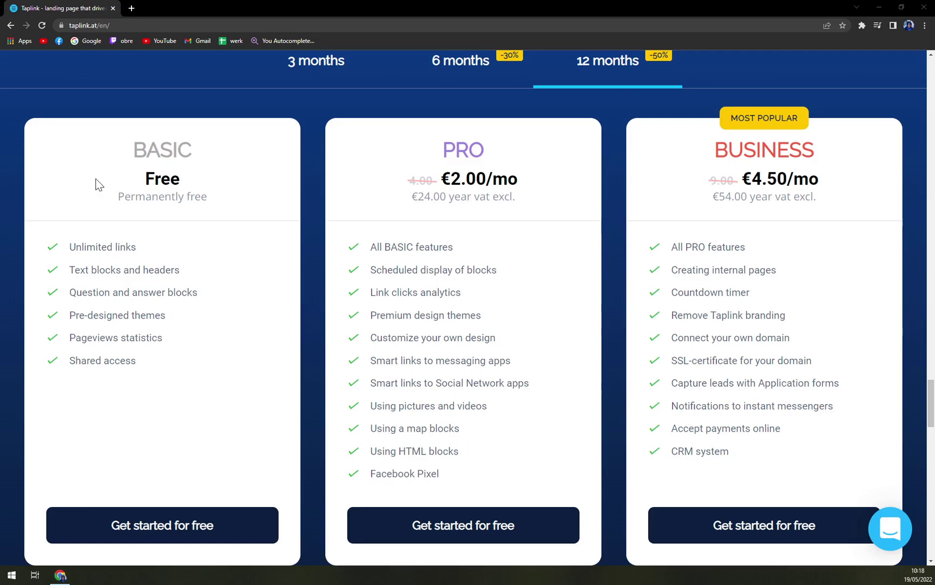
{"action": "scroll", "coordinate": [560, 184], "scroll_direction": "up", "scroll_amount": 2}
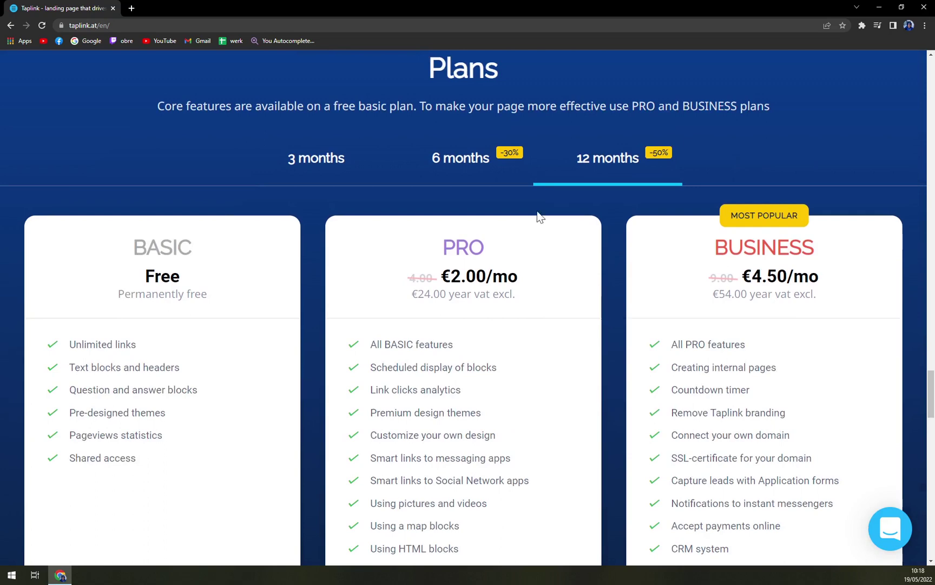
{"action": "scroll", "coordinate": [514, 271], "scroll_direction": "down", "scroll_amount": 1}
{"action": "scroll", "coordinate": [509, 264], "scroll_direction": "down", "scroll_amount": 1}
{"action": "scroll", "coordinate": [476, 203], "scroll_direction": "up", "scroll_amount": 2}
Compare BASIC, PRO and BUSINESS across 6-, 3- and 12-month billing, ending on 12 months.
{"action": "left_click", "coordinate": [457, 161]}
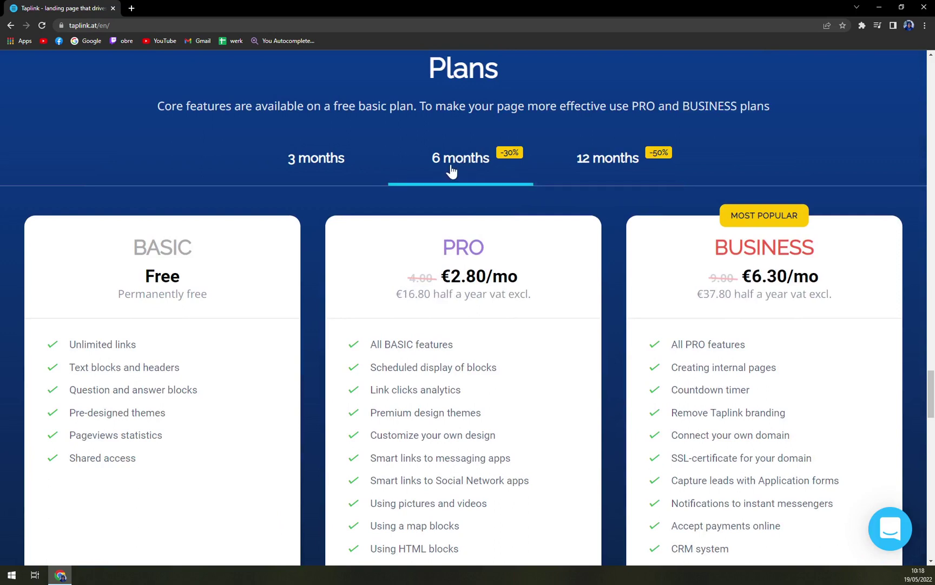
{"action": "left_click", "coordinate": [347, 166]}
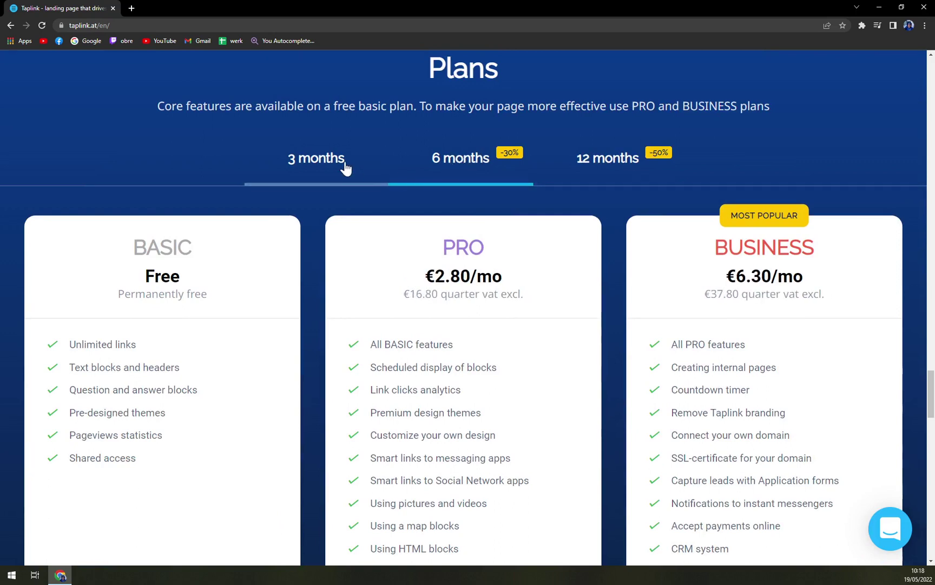
{"action": "left_click", "coordinate": [496, 173]}
{"action": "left_click", "coordinate": [632, 167]}
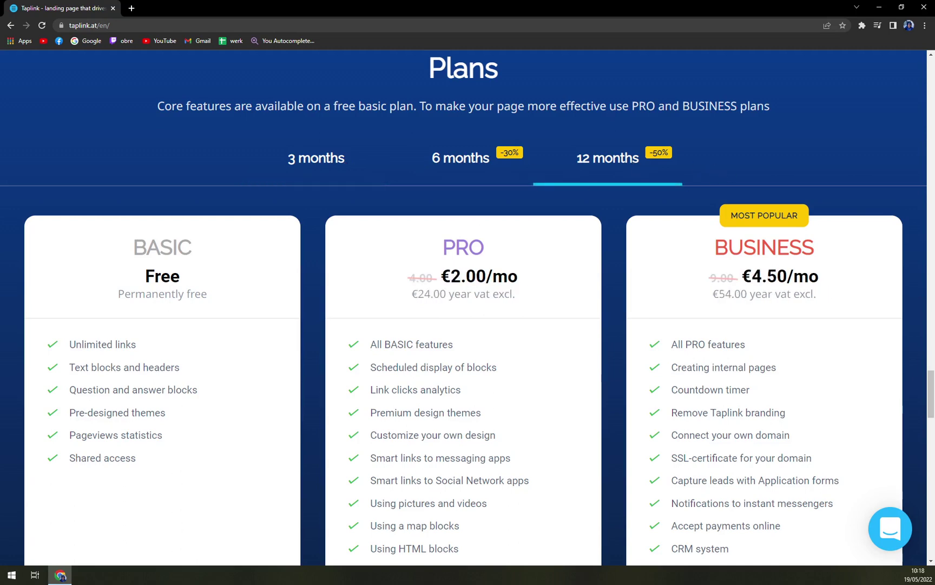
{"action": "scroll", "coordinate": [503, 368], "scroll_direction": "down", "scroll_amount": 3}
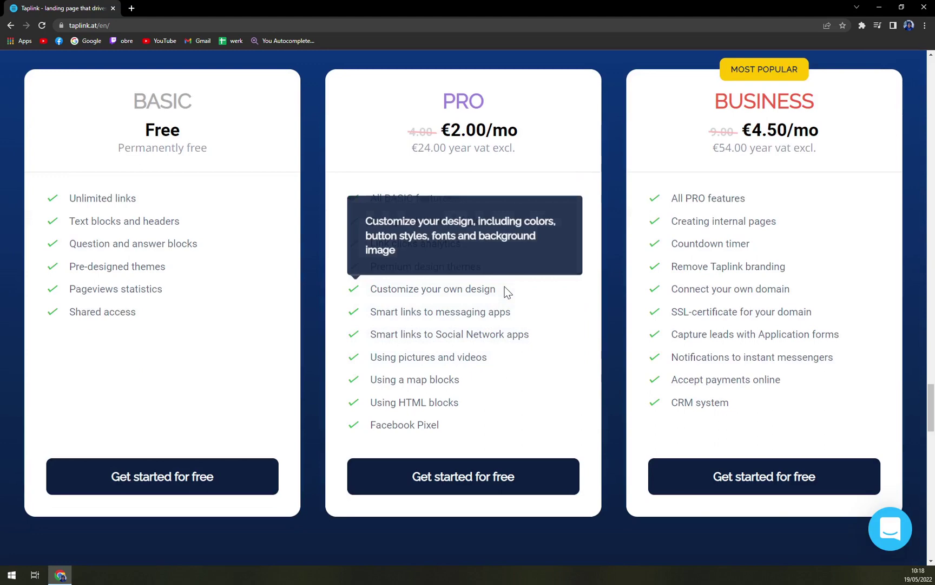
{"action": "mouse_move", "coordinate": [447, 225]}
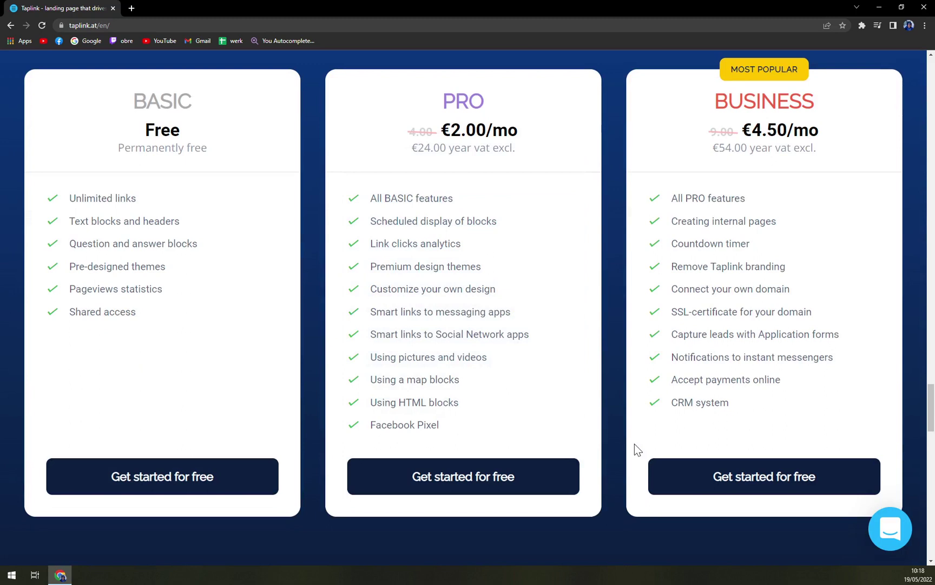
{"action": "scroll", "coordinate": [664, 296], "scroll_direction": "up", "scroll_amount": 1}
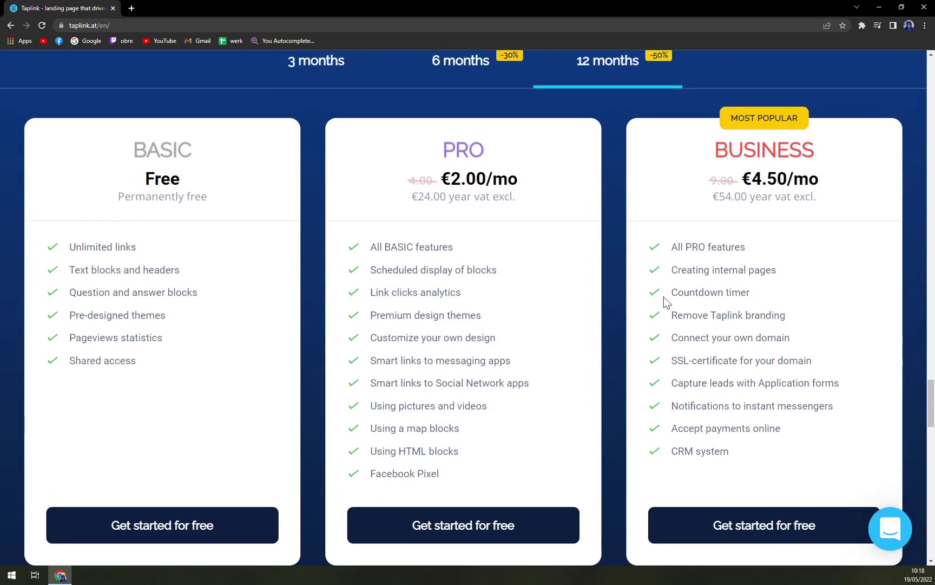
{"action": "scroll", "coordinate": [634, 219], "scroll_direction": "down", "scroll_amount": 1}
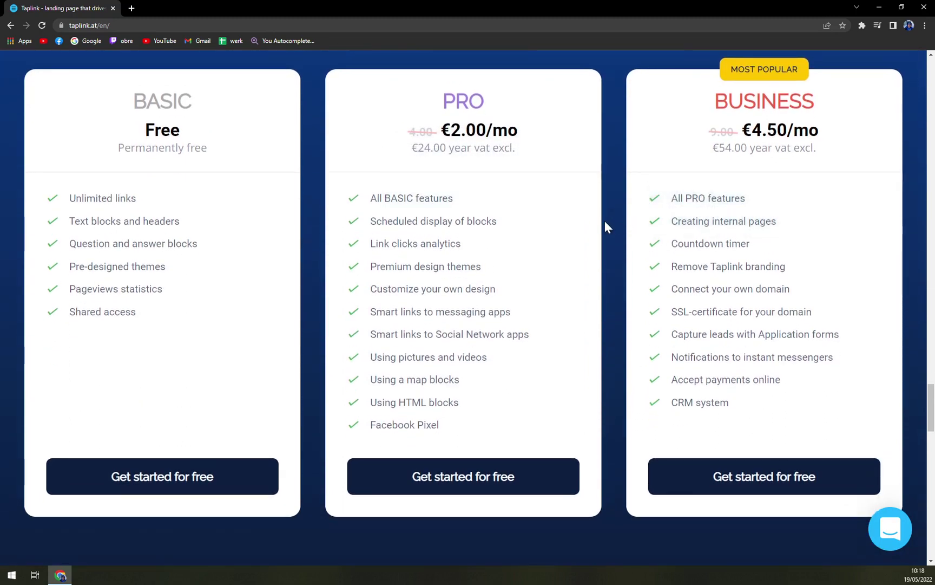
{"action": "scroll", "coordinate": [645, 201], "scroll_direction": "up", "scroll_amount": 2}
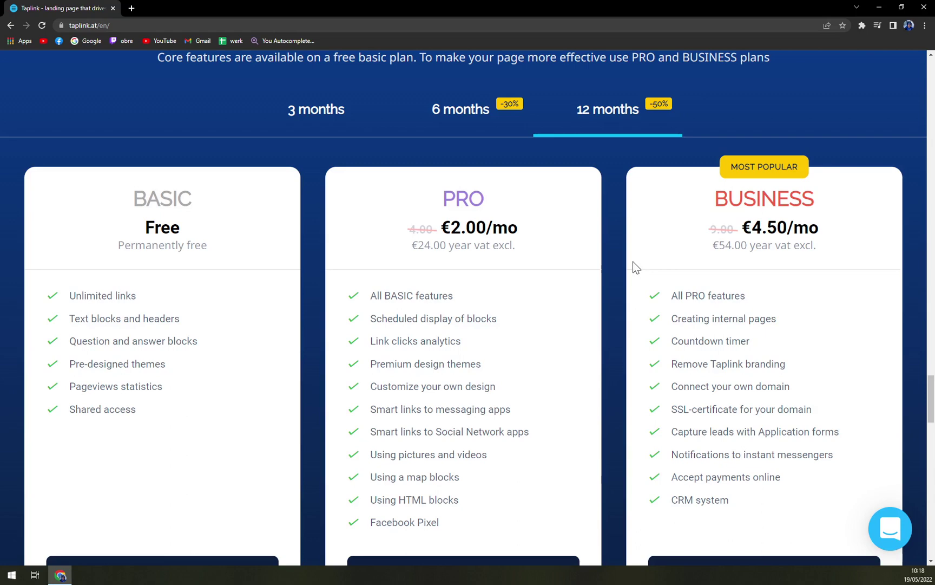
{"action": "scroll", "coordinate": [683, 501], "scroll_direction": "down", "scroll_amount": 2}
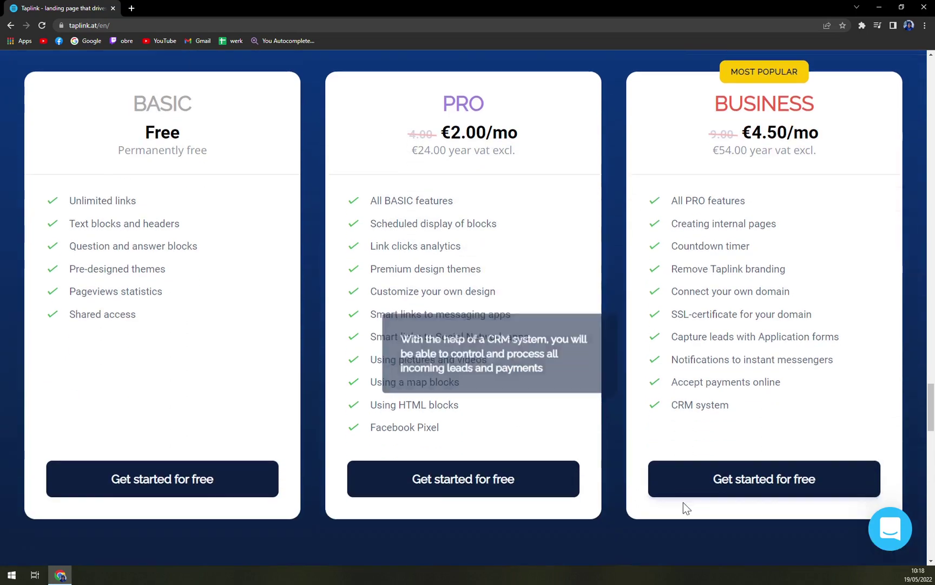
{"action": "scroll", "coordinate": [633, 461], "scroll_direction": "down", "scroll_amount": 8}
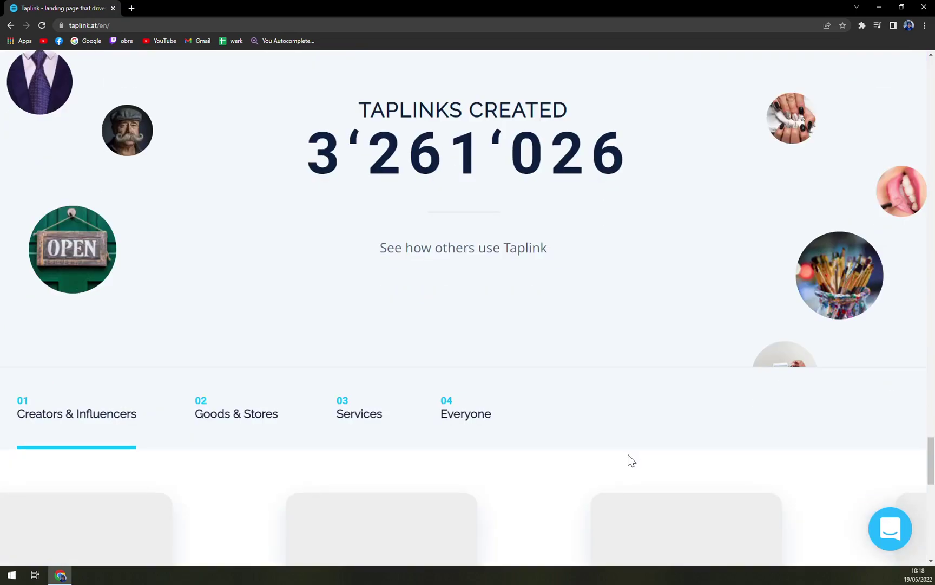
{"action": "scroll", "coordinate": [631, 460], "scroll_direction": "up", "scroll_amount": 5}
{"action": "scroll", "coordinate": [628, 454], "scroll_direction": "up", "scroll_amount": 5}
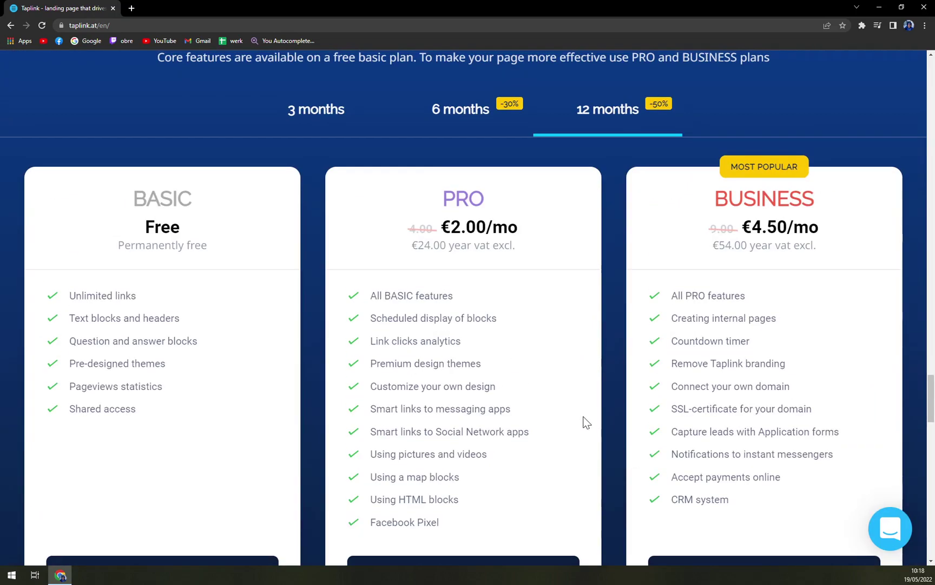
{"action": "scroll", "coordinate": [586, 423], "scroll_direction": "up", "scroll_amount": 1}
{"action": "scroll", "coordinate": [584, 423], "scroll_direction": "down", "scroll_amount": 3}
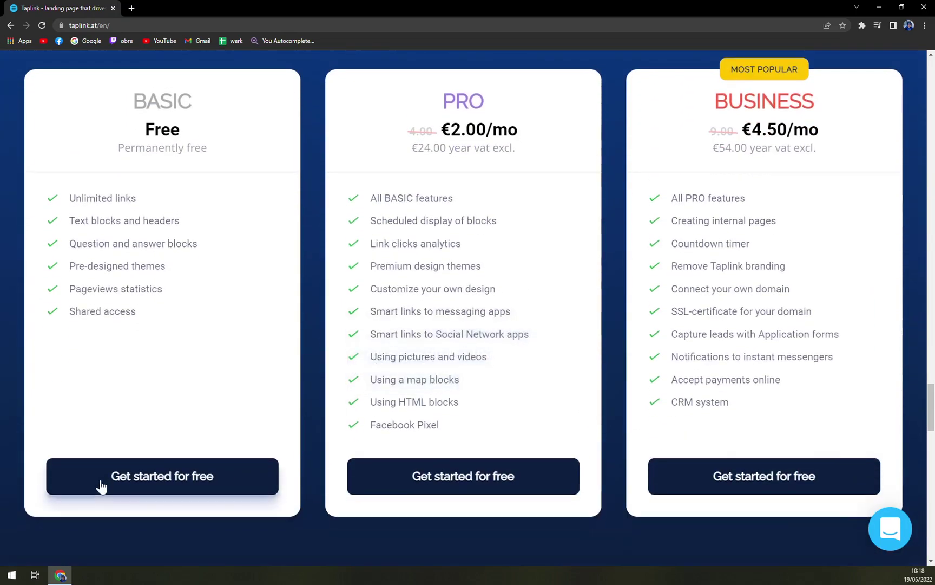
Start the free BASIC plan sign-up using Google and pick the Google account.
{"action": "left_click", "coordinate": [82, 486]}
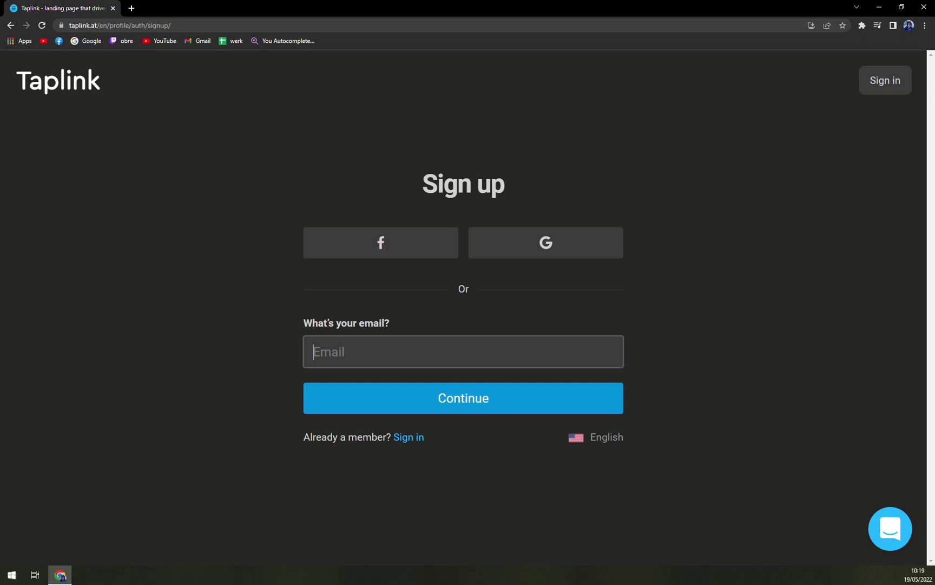
{"action": "left_click", "coordinate": [528, 253]}
{"action": "left_click", "coordinate": [500, 281]}
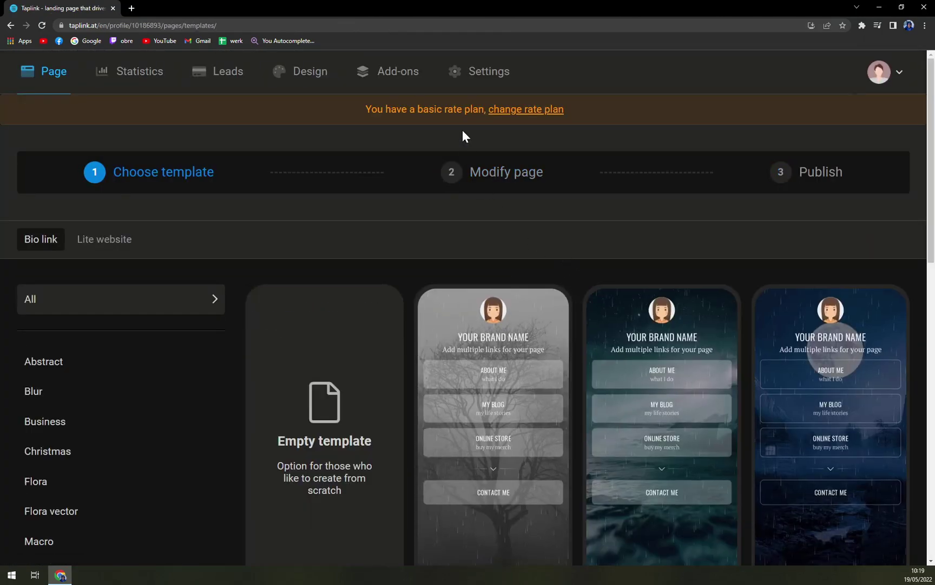
Browse the template gallery down to the gold sunset design.
{"action": "scroll", "coordinate": [269, 209], "scroll_direction": "down", "scroll_amount": 3}
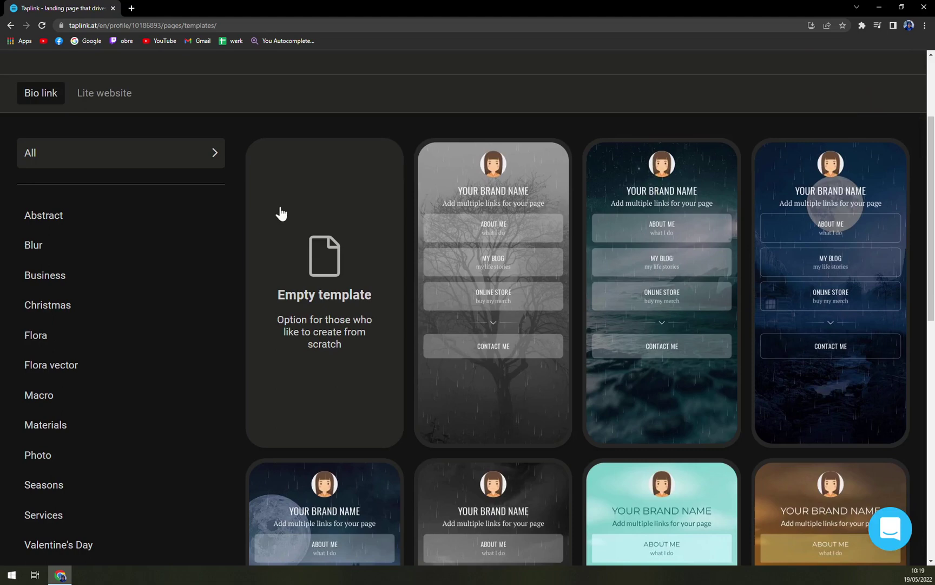
{"action": "scroll", "coordinate": [325, 217], "scroll_direction": "up", "scroll_amount": 1}
{"action": "key", "text": "ctrl+minus"}
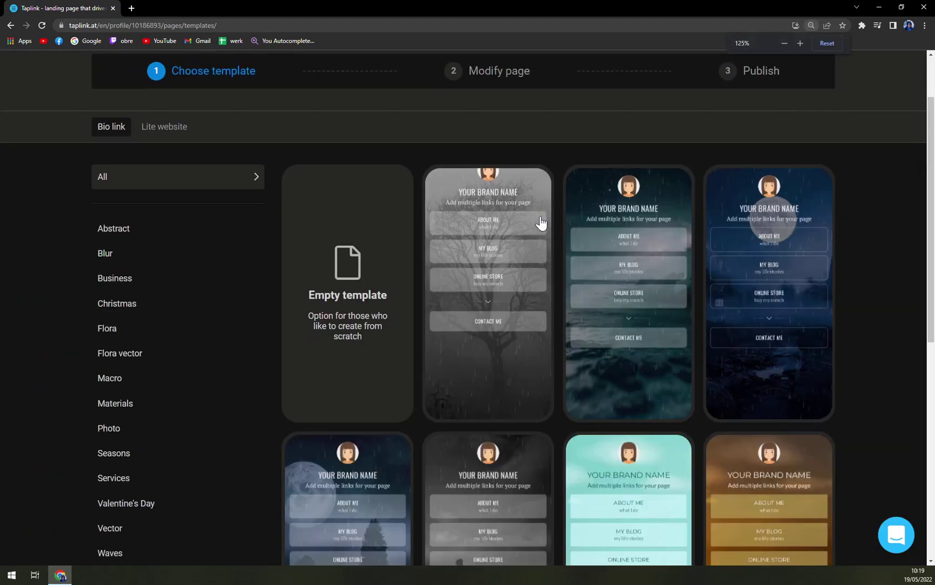
{"action": "key", "text": "ctrl+plus"}
{"action": "scroll", "coordinate": [218, 142], "scroll_direction": "up", "scroll_amount": 2}
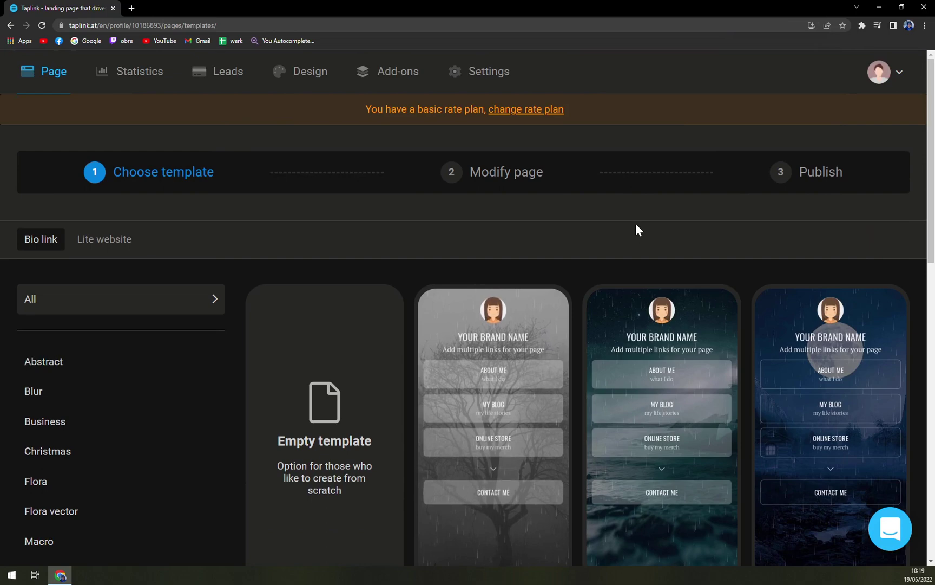
{"action": "scroll", "coordinate": [328, 436], "scroll_direction": "down", "scroll_amount": 1}
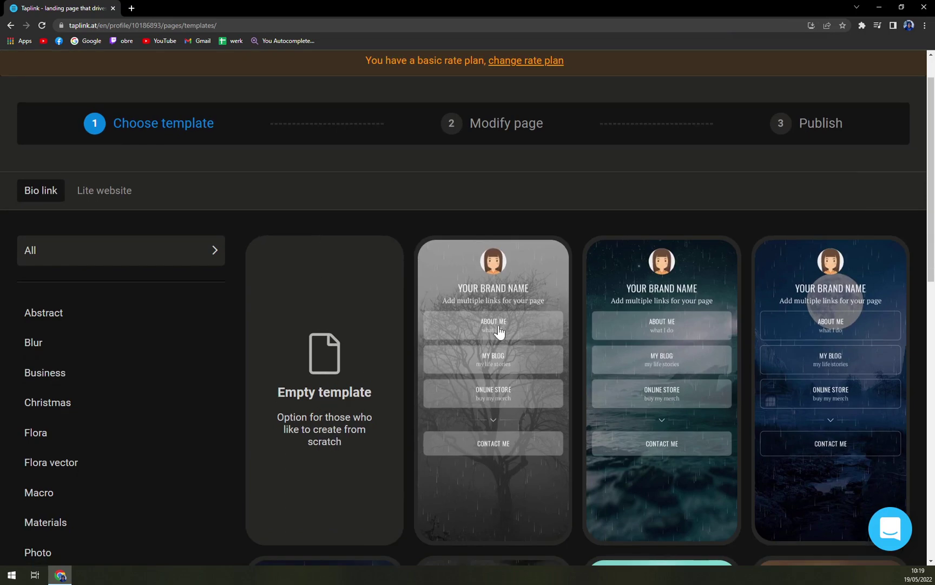
{"action": "scroll", "coordinate": [507, 337], "scroll_direction": "down", "scroll_amount": 2}
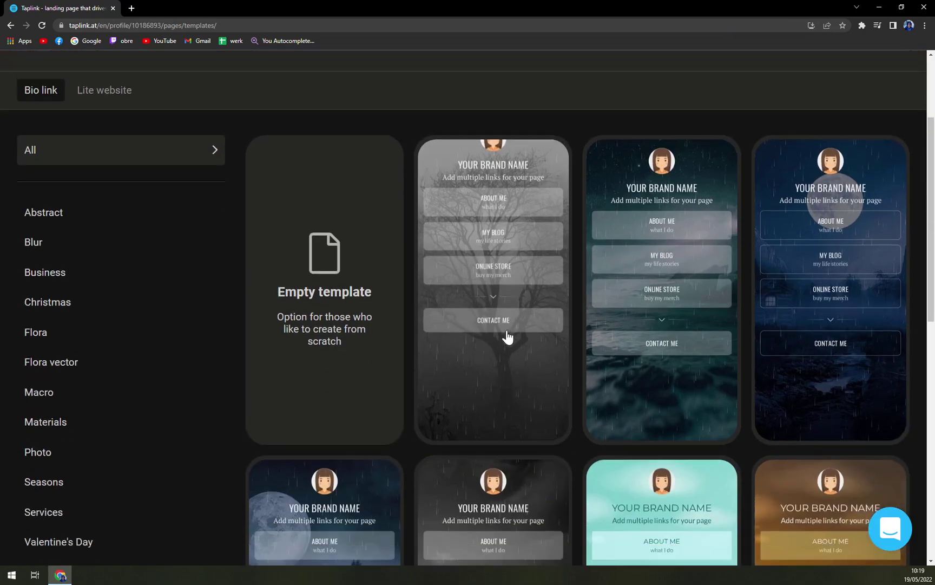
{"action": "scroll", "coordinate": [507, 337], "scroll_direction": "down", "scroll_amount": 5}
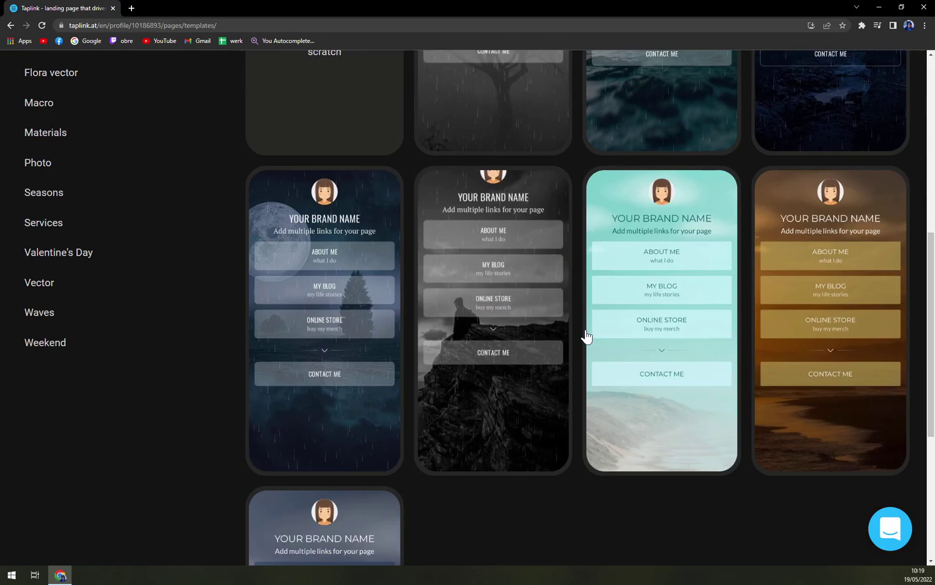
{"action": "scroll", "coordinate": [586, 336], "scroll_direction": "down", "scroll_amount": 9}
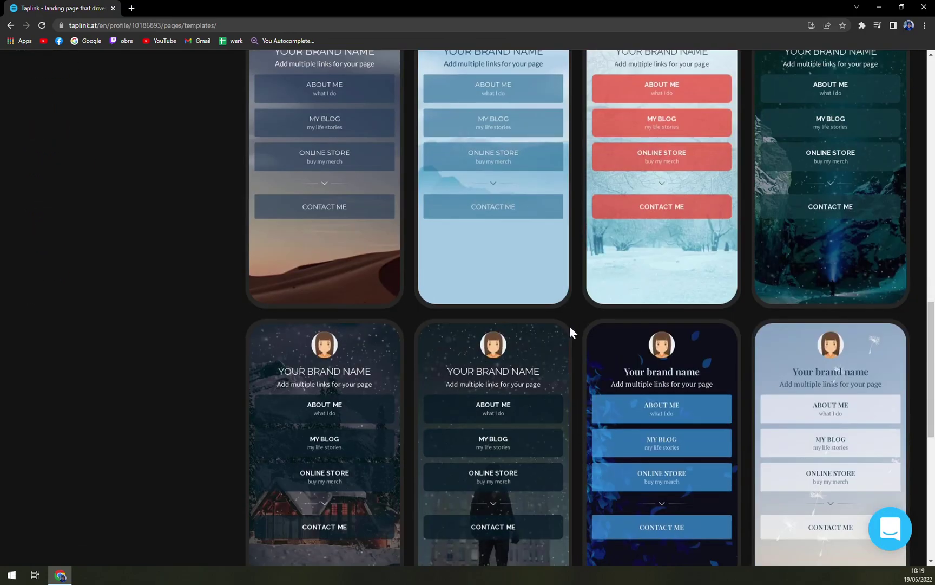
{"action": "scroll", "coordinate": [570, 326], "scroll_direction": "down", "scroll_amount": 14}
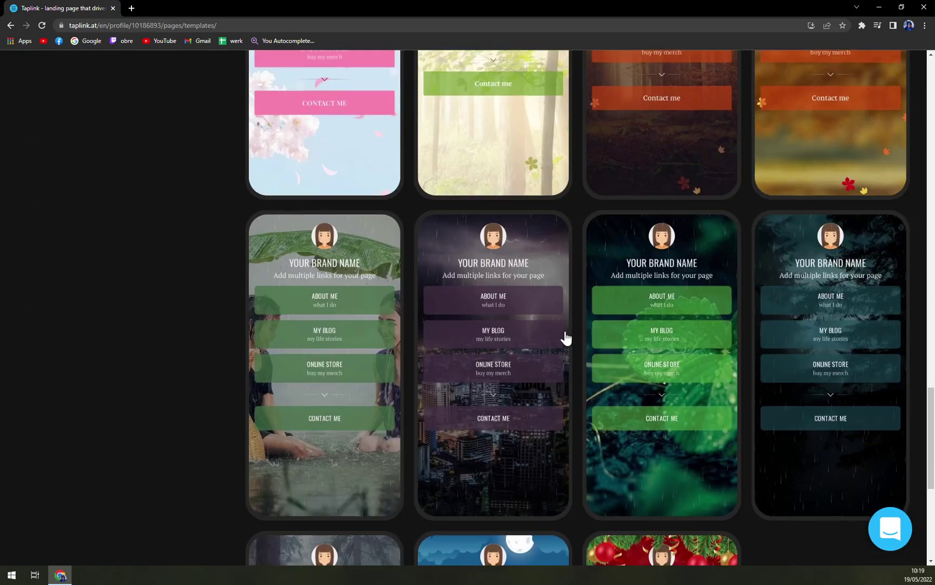
{"action": "scroll", "coordinate": [565, 337], "scroll_direction": "down", "scroll_amount": 16}
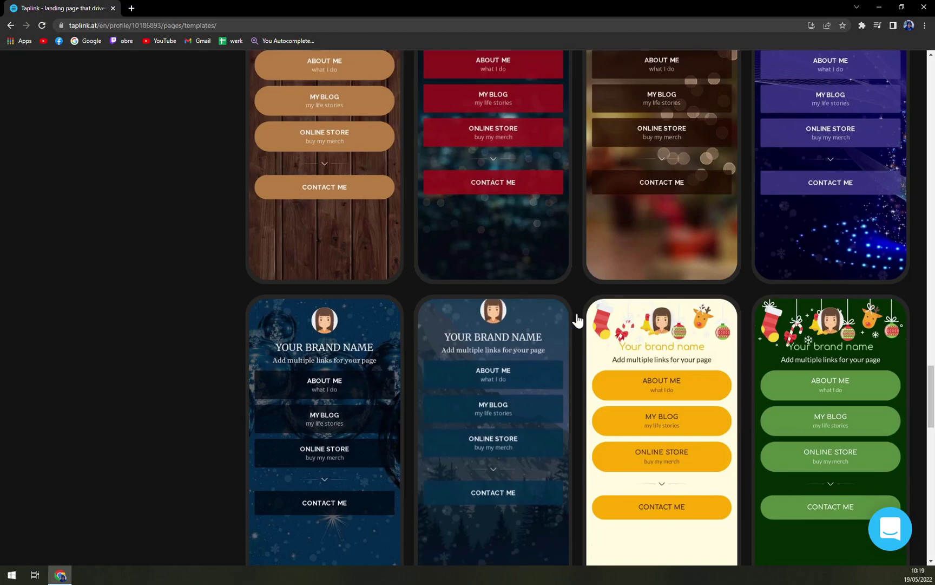
{"action": "scroll", "coordinate": [674, 303], "scroll_direction": "up", "scroll_amount": 15}
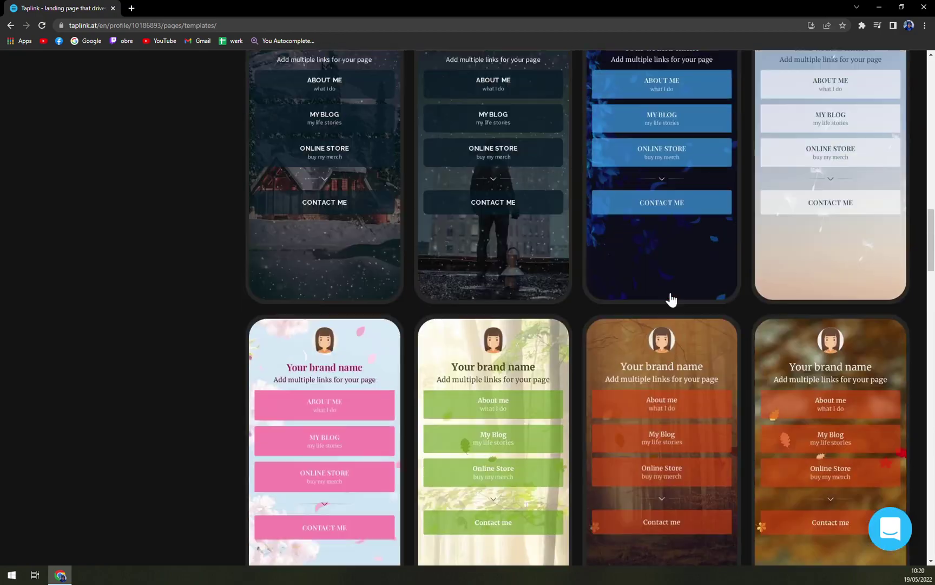
{"action": "scroll", "coordinate": [671, 299], "scroll_direction": "up", "scroll_amount": 18}
{"action": "scroll", "coordinate": [649, 294], "scroll_direction": "down", "scroll_amount": 3}
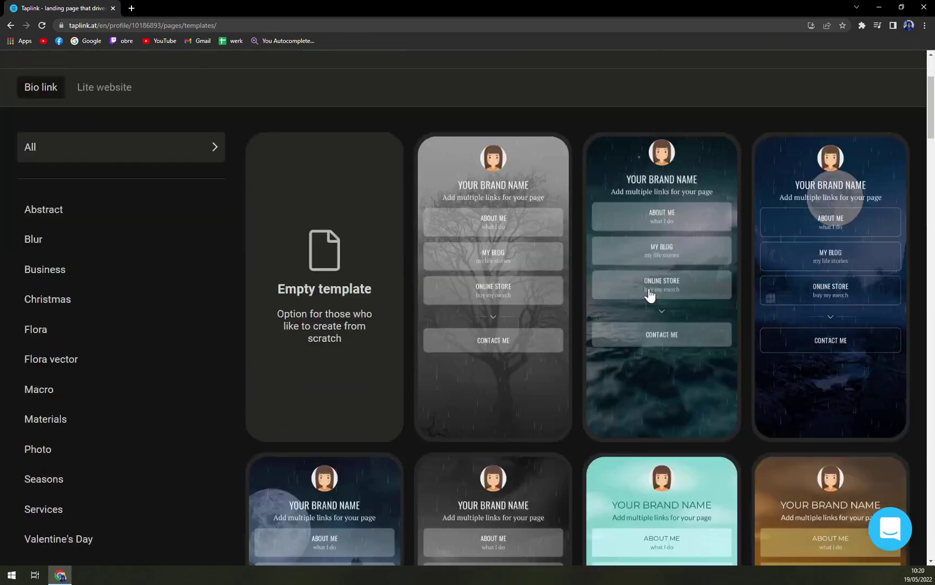
{"action": "scroll", "coordinate": [652, 292], "scroll_direction": "down", "scroll_amount": 5}
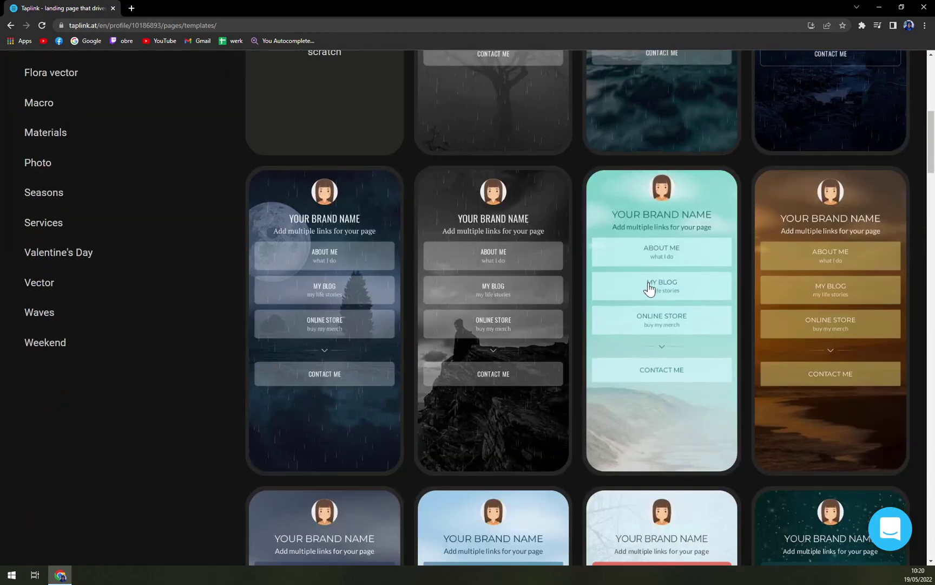
Preview the gold sunset template and choose it for the page.
{"action": "left_click", "coordinate": [848, 457]}
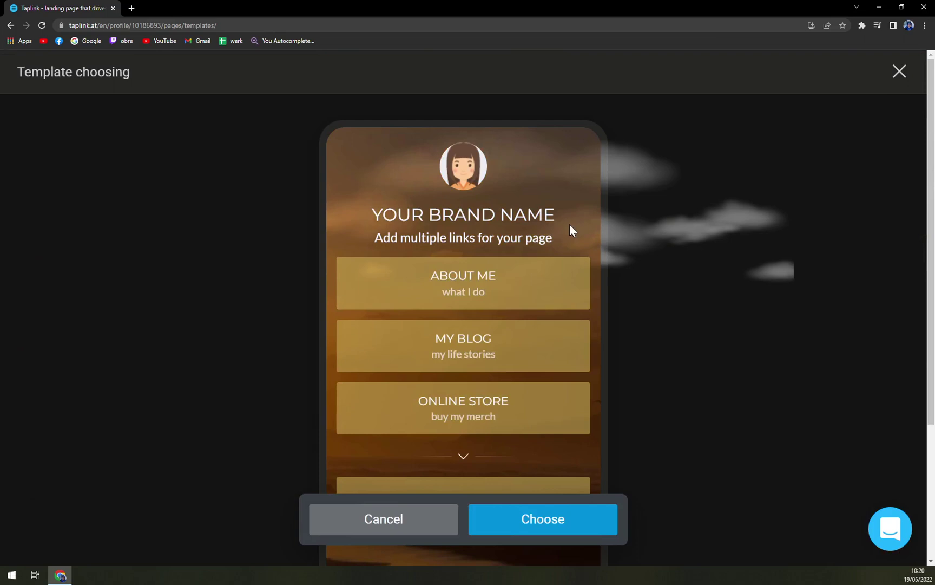
{"action": "scroll", "coordinate": [410, 233], "scroll_direction": "down", "scroll_amount": 2}
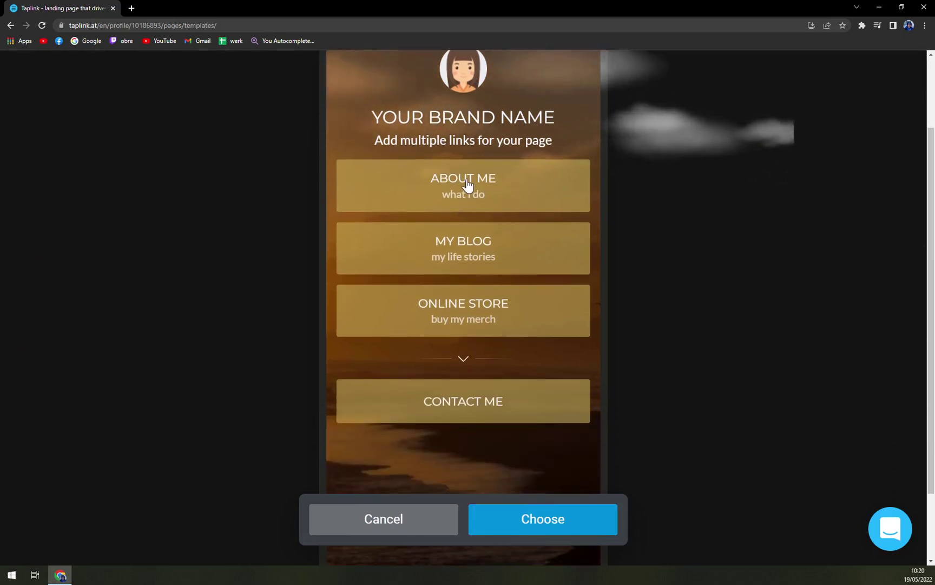
{"action": "scroll", "coordinate": [478, 343], "scroll_direction": "down", "scroll_amount": 2}
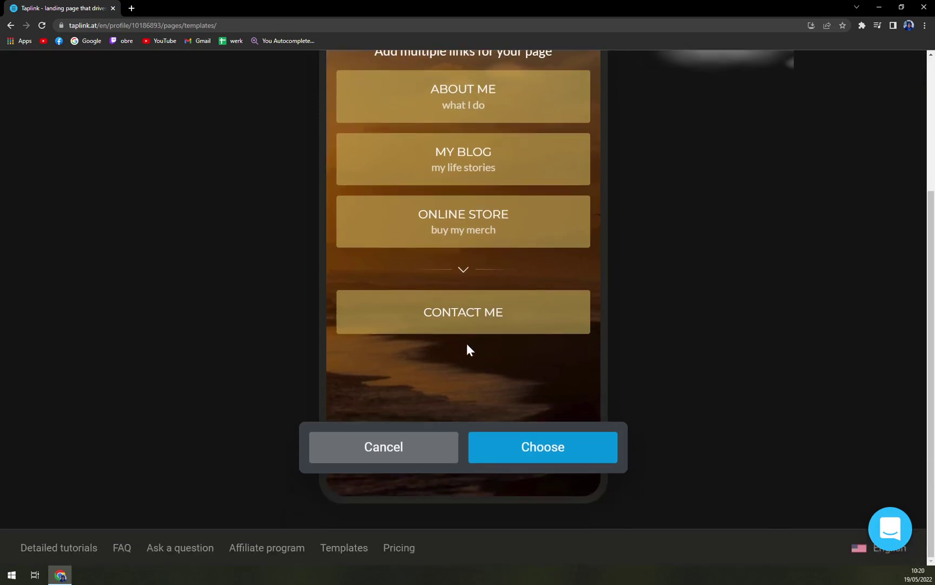
{"action": "left_click", "coordinate": [515, 449]}
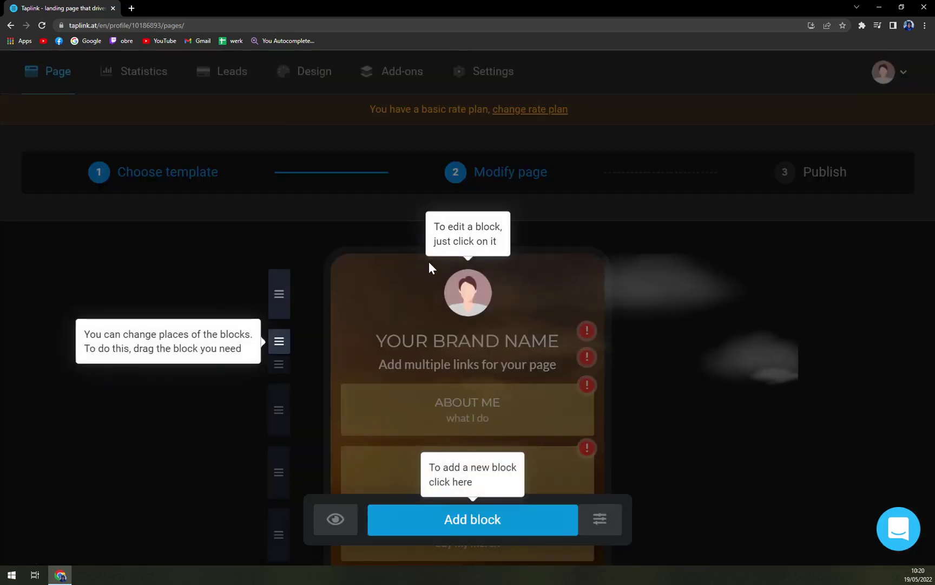
Dismiss the onboarding tips and begin uploading a new avatar image, discarding a first photo.
{"action": "left_click", "coordinate": [470, 287]}
{"action": "left_click", "coordinate": [468, 293]}
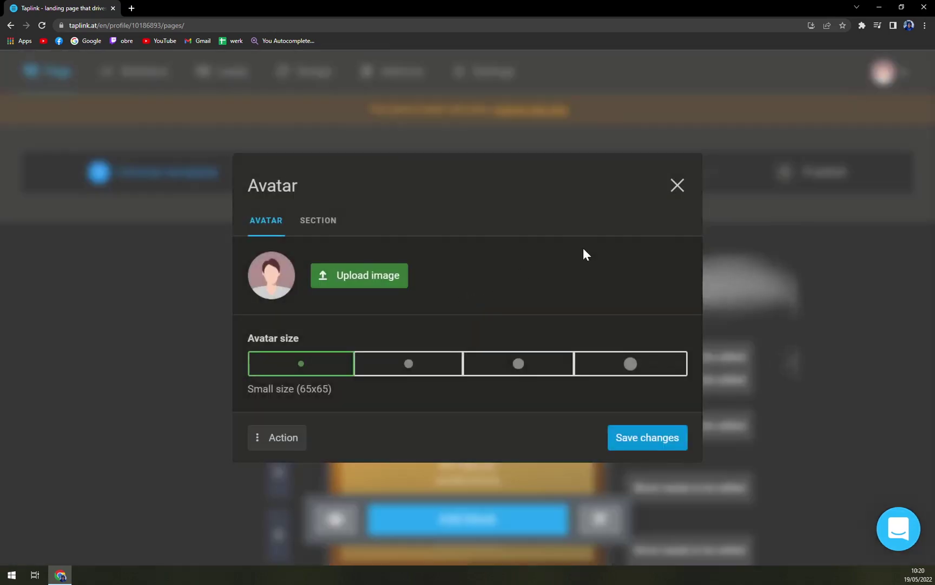
{"action": "left_click", "coordinate": [676, 185]}
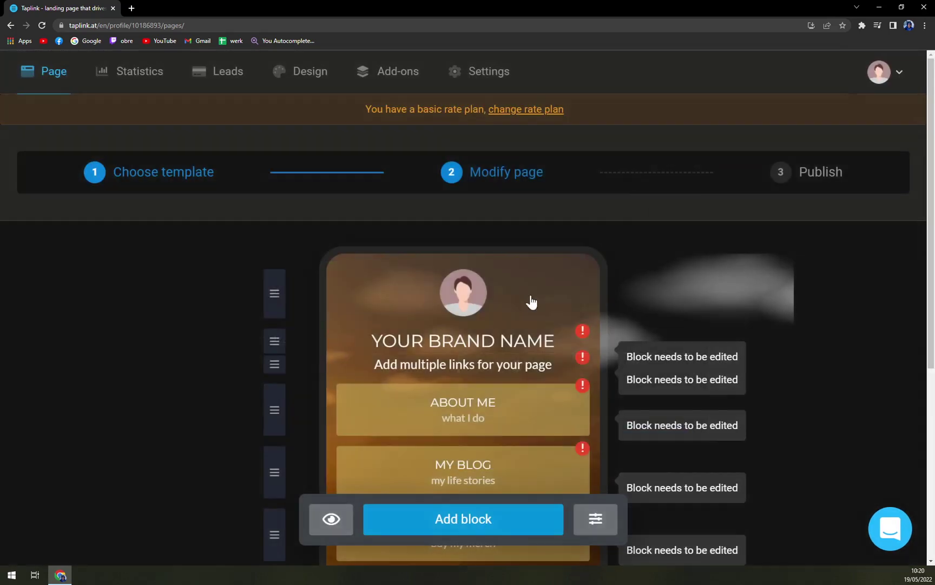
{"action": "left_click", "coordinate": [462, 293]}
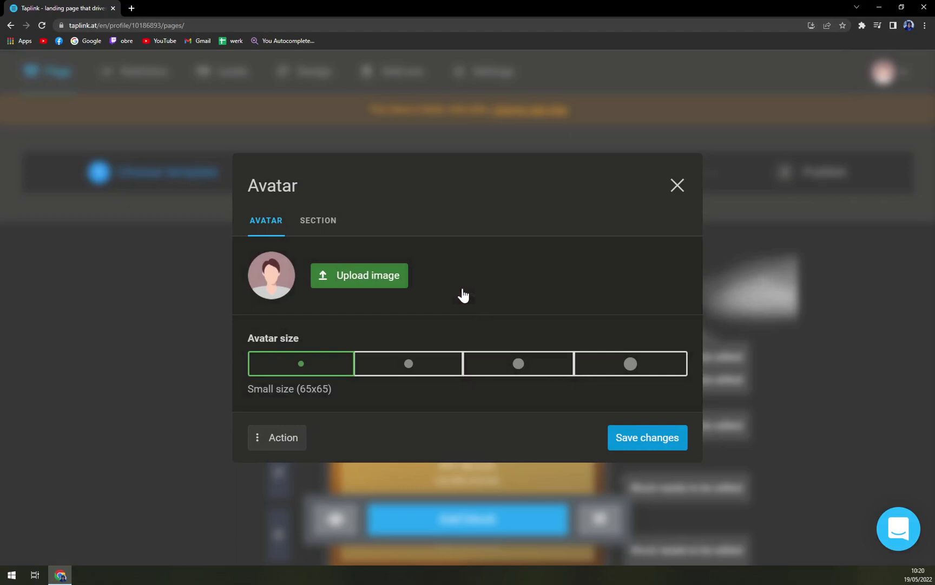
{"action": "left_click", "coordinate": [346, 280]}
{"action": "left_click", "coordinate": [262, 166]}
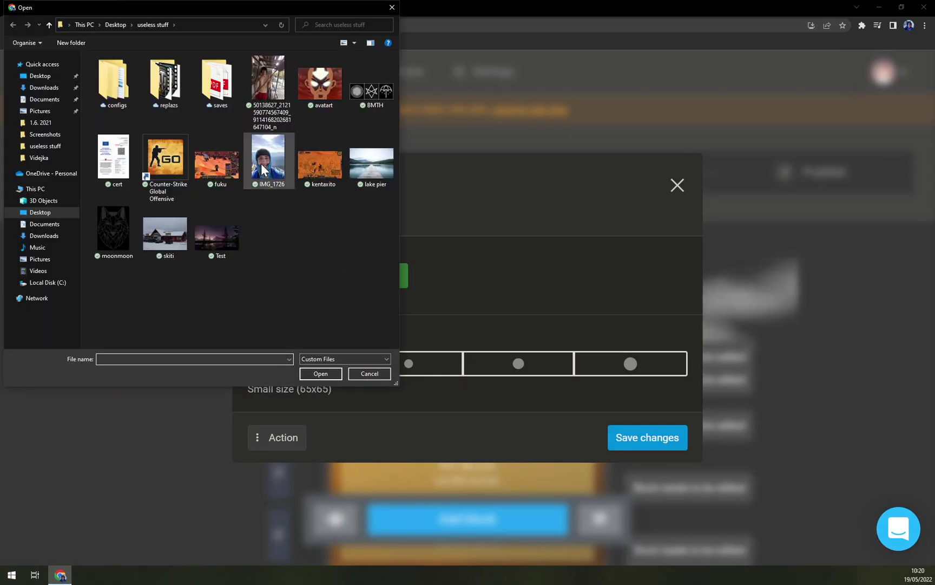
{"action": "double_click", "coordinate": [262, 168]}
{"action": "scroll", "coordinate": [406, 297], "scroll_direction": "down", "scroll_amount": 5}
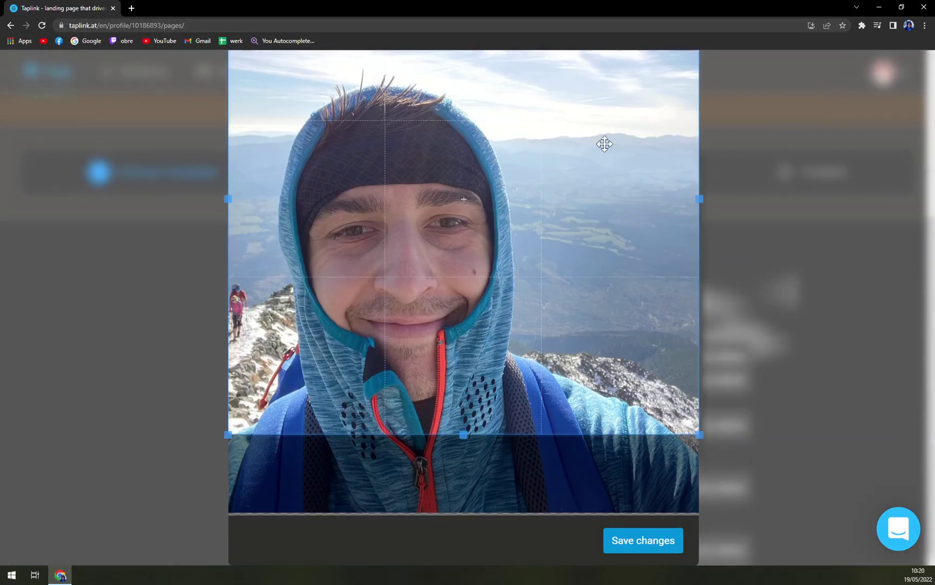
{"action": "scroll", "coordinate": [604, 142], "scroll_direction": "up", "scroll_amount": 5}
{"action": "left_click", "coordinate": [673, 97]}
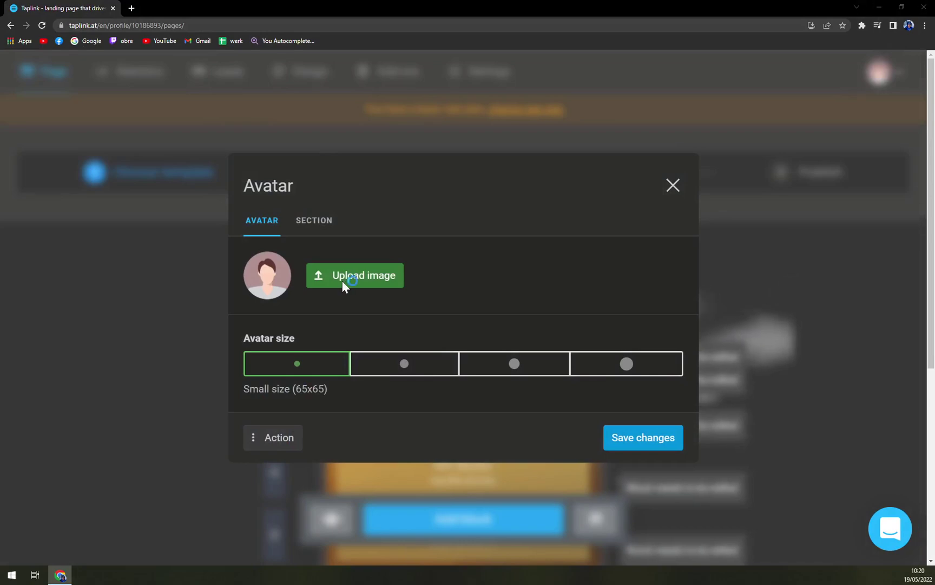
Load the geometric lion drawing and save its crop as the avatar.
{"action": "double_click", "coordinate": [117, 229]}
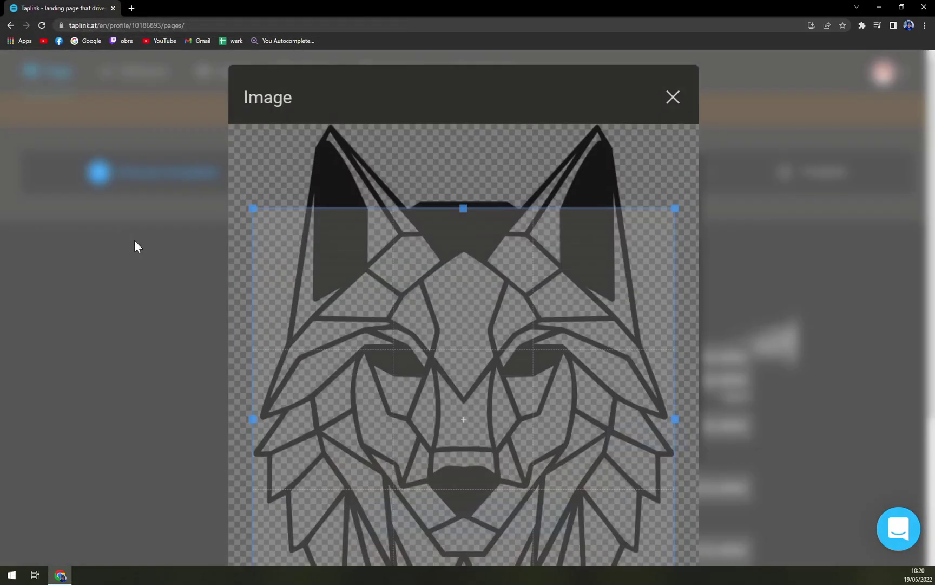
{"action": "scroll", "coordinate": [533, 341], "scroll_direction": "down", "scroll_amount": 4}
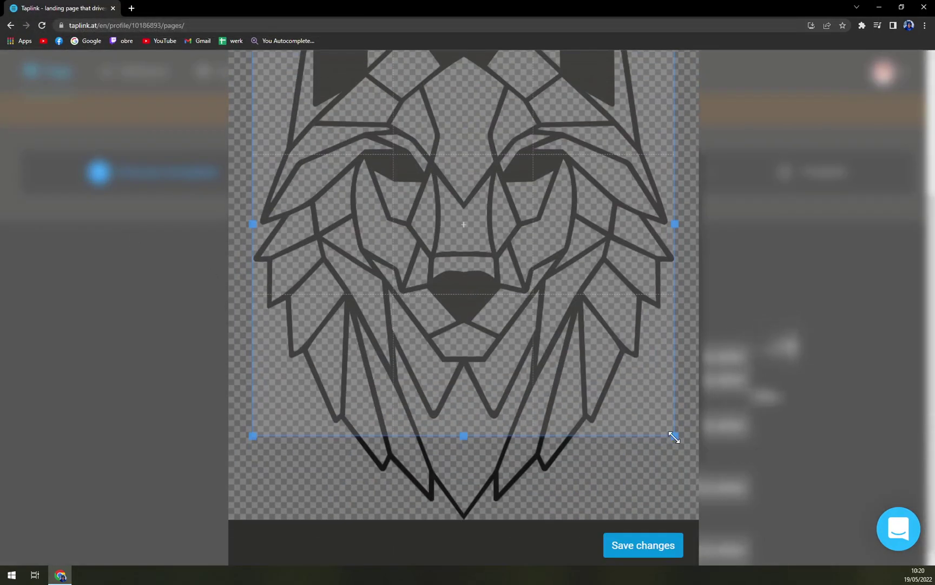
{"action": "scroll", "coordinate": [514, 312], "scroll_direction": "up", "scroll_amount": 2}
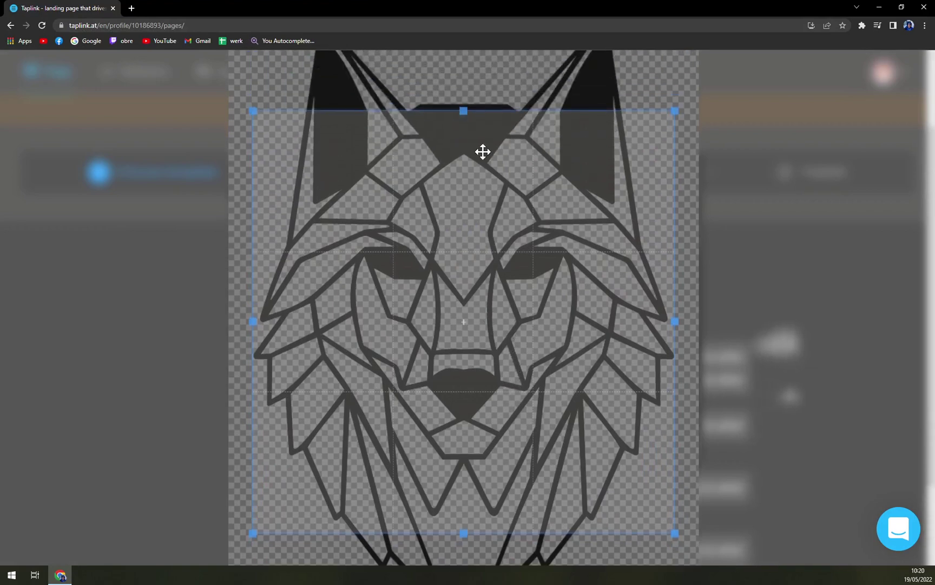
{"action": "scroll", "coordinate": [457, 65], "scroll_direction": "up", "scroll_amount": 2}
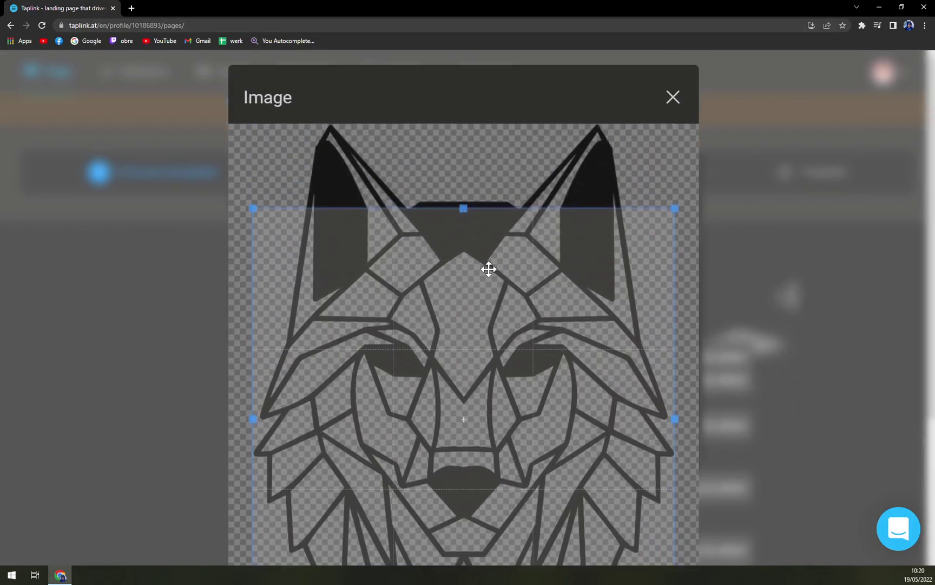
{"action": "scroll", "coordinate": [506, 329], "scroll_direction": "down", "scroll_amount": 4}
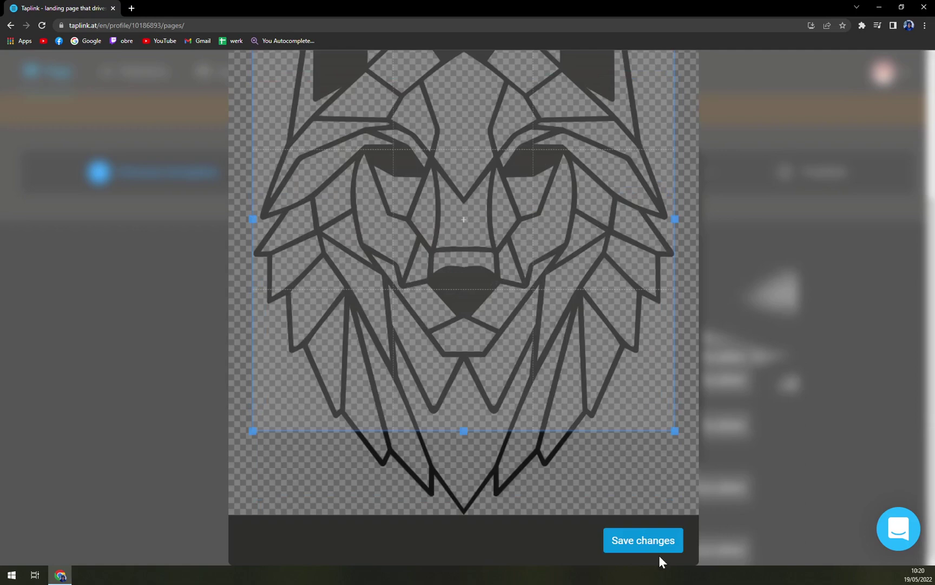
{"action": "scroll", "coordinate": [624, 428], "scroll_direction": "up", "scroll_amount": 2}
{"action": "scroll", "coordinate": [647, 526], "scroll_direction": "down", "scroll_amount": 2}
{"action": "left_click", "coordinate": [645, 538]}
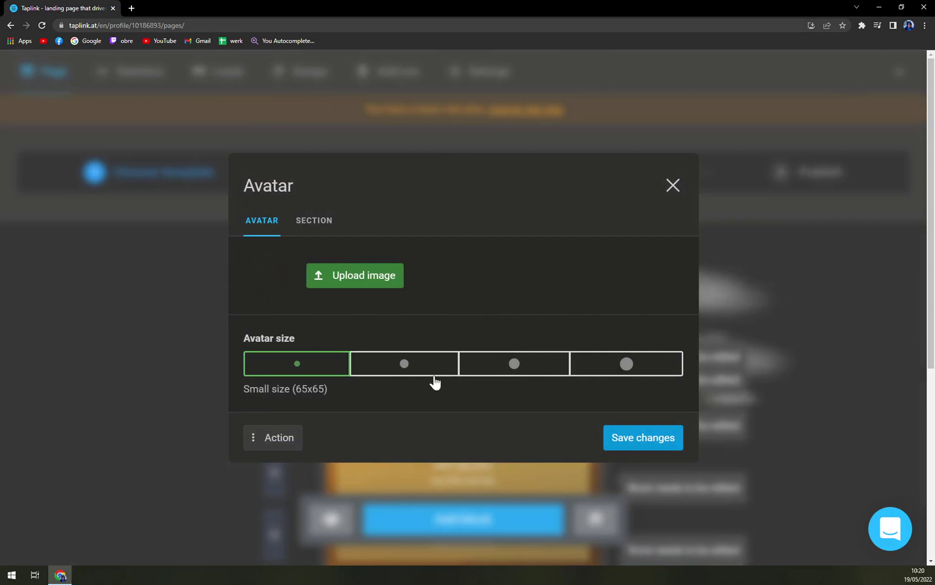
Set the avatar to Large (125x125) size and save the changes.
{"action": "left_click", "coordinate": [415, 371]}
{"action": "left_click", "coordinate": [517, 370]}
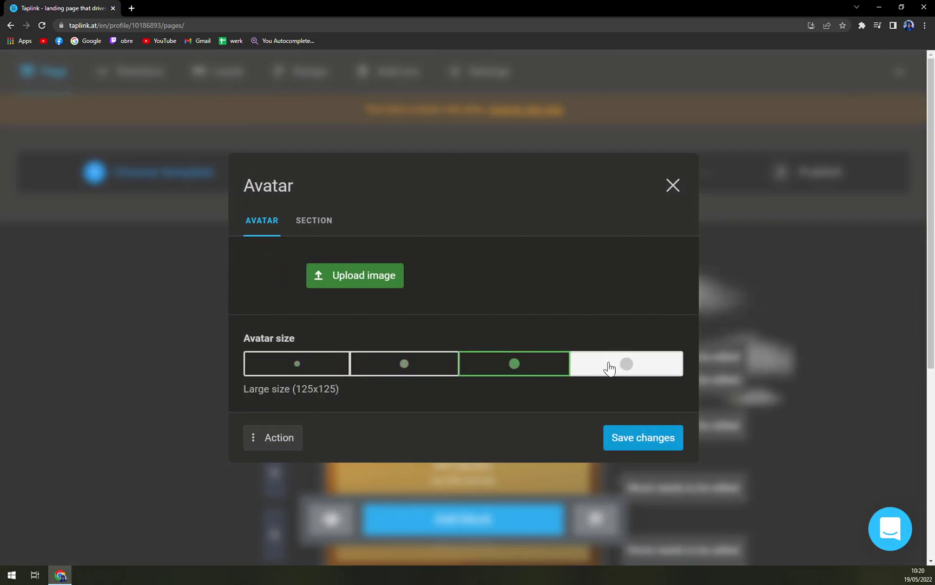
{"action": "left_click", "coordinate": [335, 362]}
{"action": "left_click", "coordinate": [422, 371]}
{"action": "left_click", "coordinate": [551, 374]}
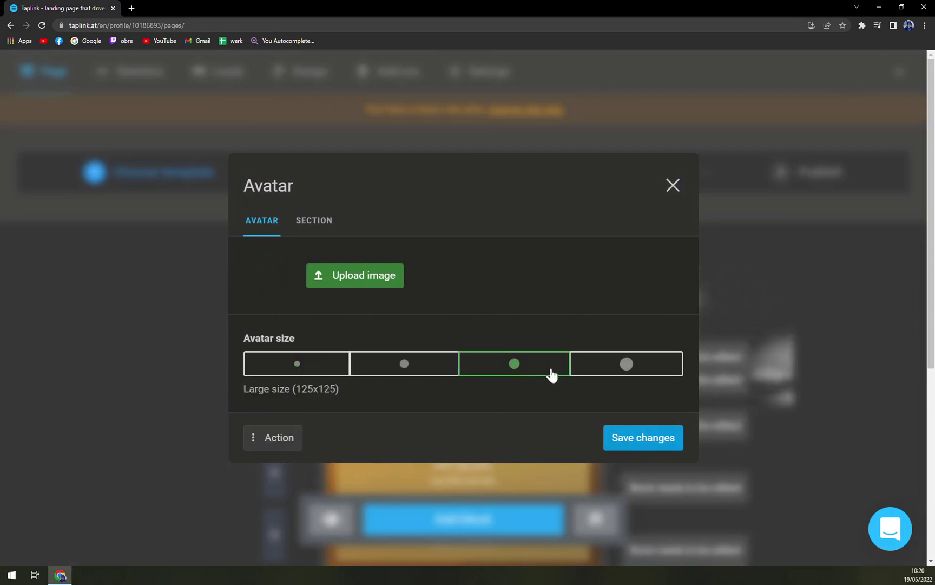
{"action": "left_click", "coordinate": [628, 437]}
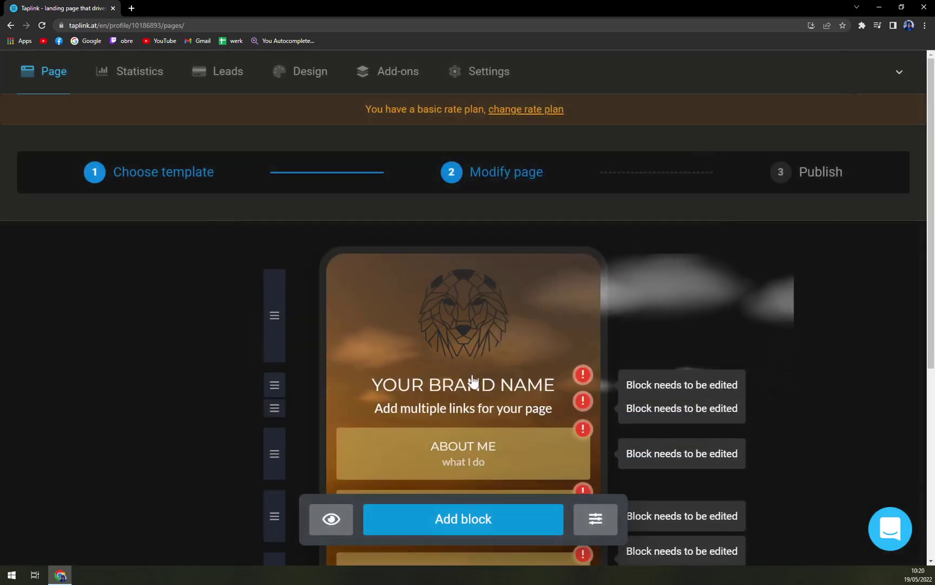
Change the headline to the creator's channel name plus 'TUTORIALS' and save it.
{"action": "scroll", "coordinate": [490, 378], "scroll_direction": "down", "scroll_amount": 2}
{"action": "left_click", "coordinate": [489, 293]}
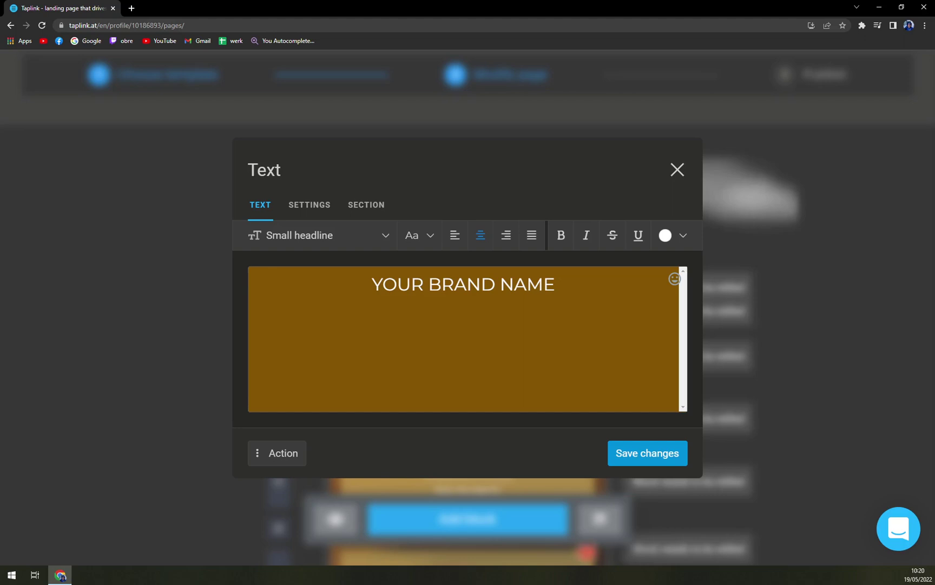
{"action": "key", "text": "ctrl+a"}
{"action": "type", "text": "MA"}
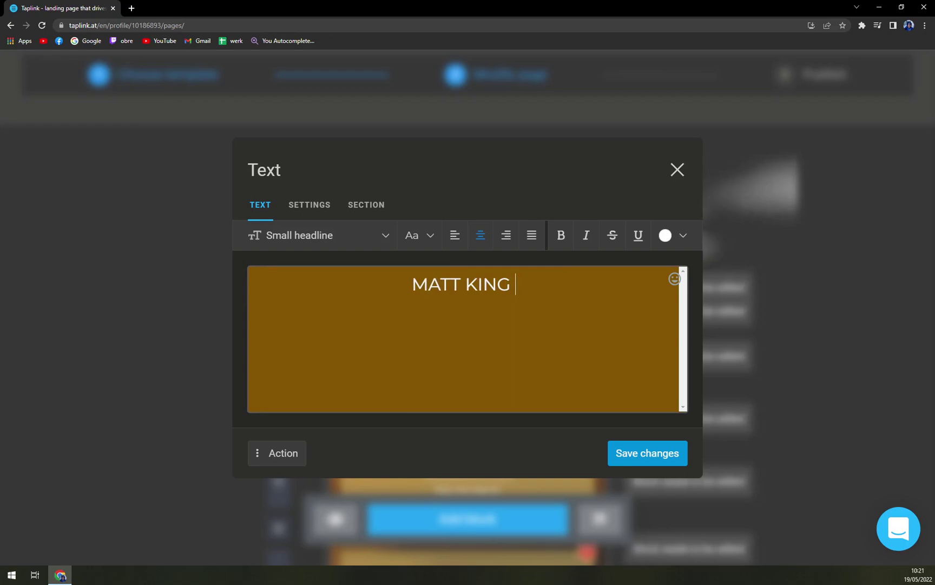
{"action": "type", "text": "TT KING TUTORIALS"}
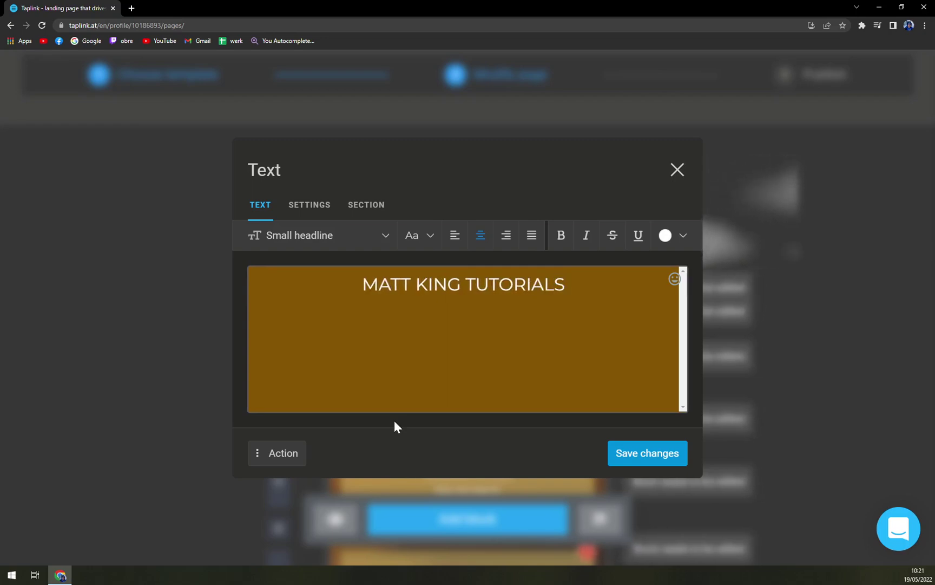
{"action": "left_click", "coordinate": [665, 458]}
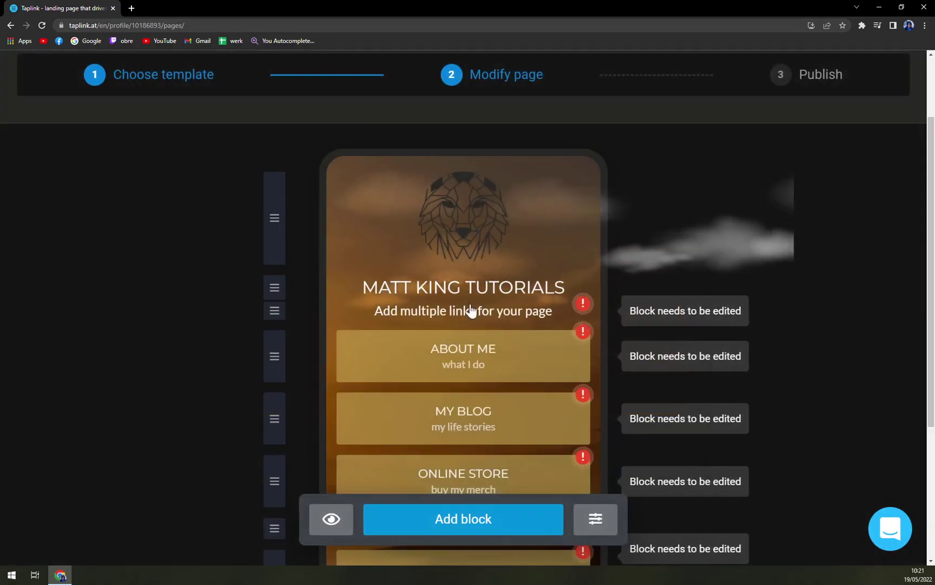
{"action": "left_click", "coordinate": [487, 319]}
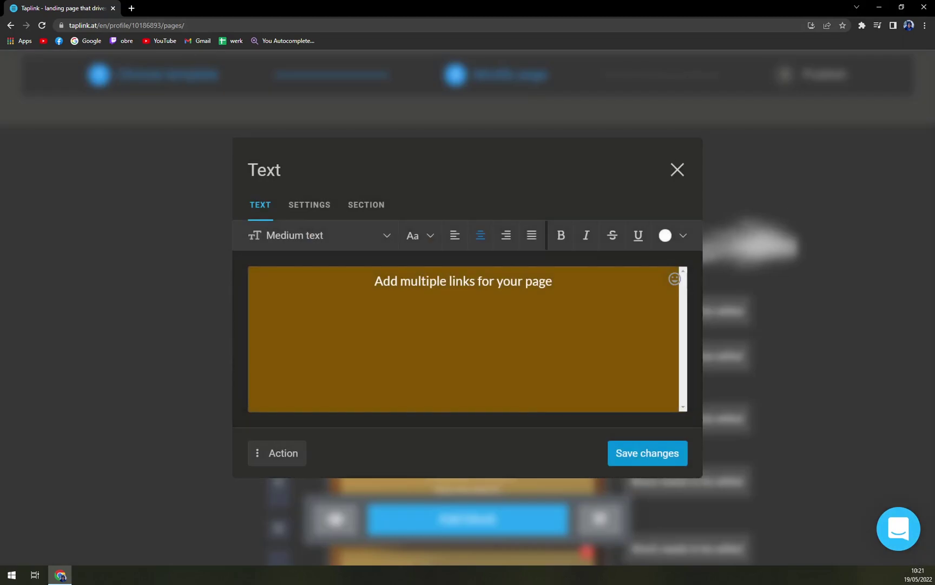
{"action": "left_click", "coordinate": [682, 177]}
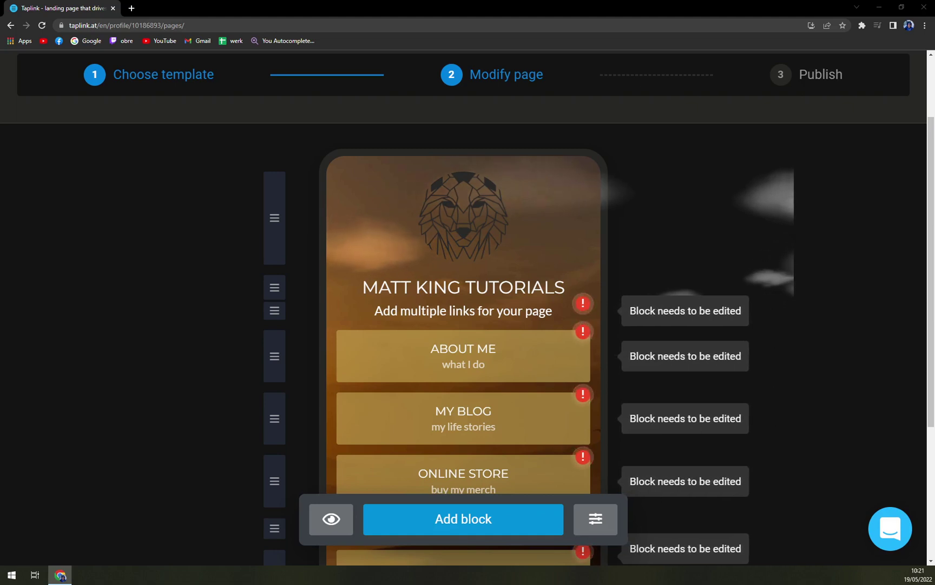
Paste the YouTube channel link over the subtitle text and save it.
{"action": "left_click", "coordinate": [464, 314]}
{"action": "left_click_drag", "start_coordinate": [382, 281], "coordinate": [553, 281]}
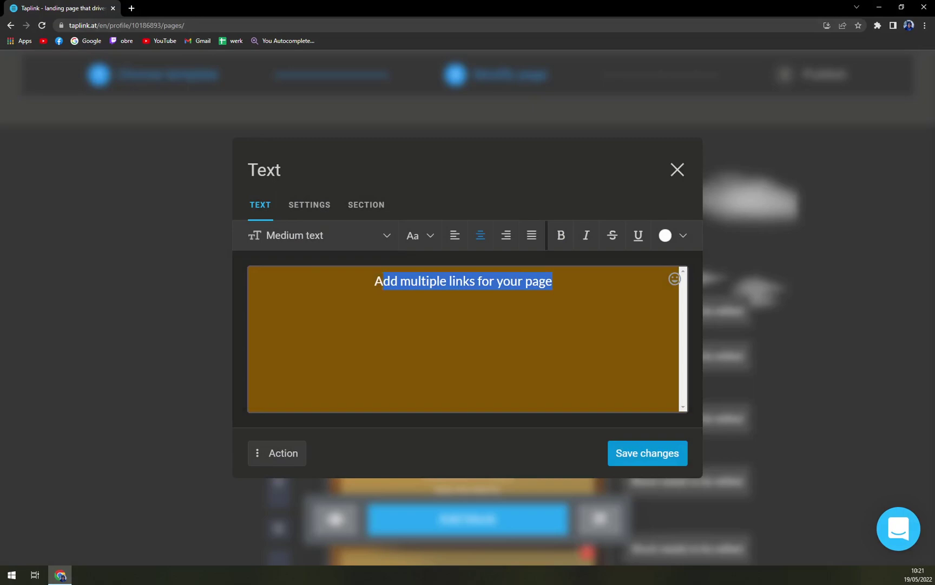
{"action": "type", "text": "https://www.youtube.com/channel/UCa_iNE2jnPPZphPGVMQuyoQ"}
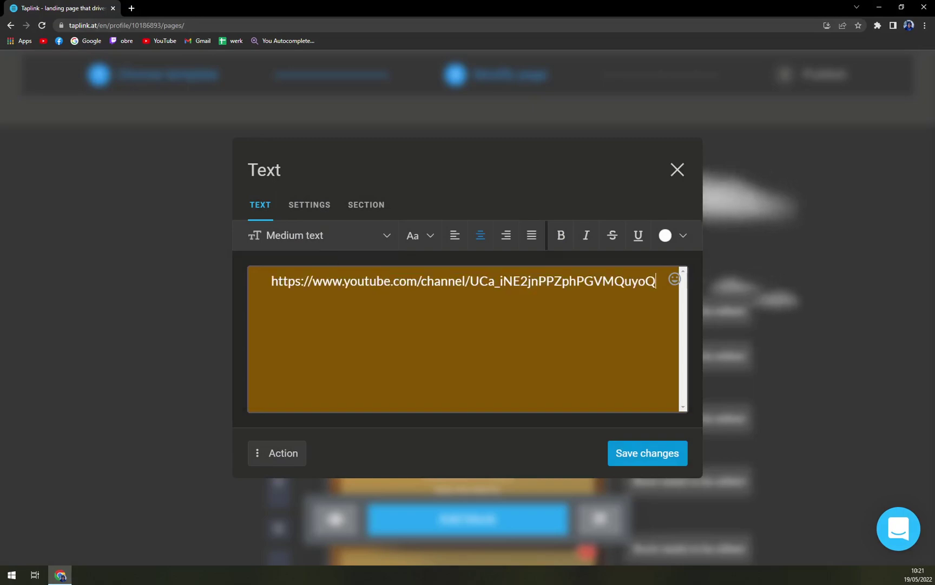
{"action": "left_click", "coordinate": [648, 454]}
Reopen the YouTube-link text block and inspect its display, section and colour options unchanged.
{"action": "scroll", "coordinate": [503, 336], "scroll_direction": "down", "scroll_amount": 3}
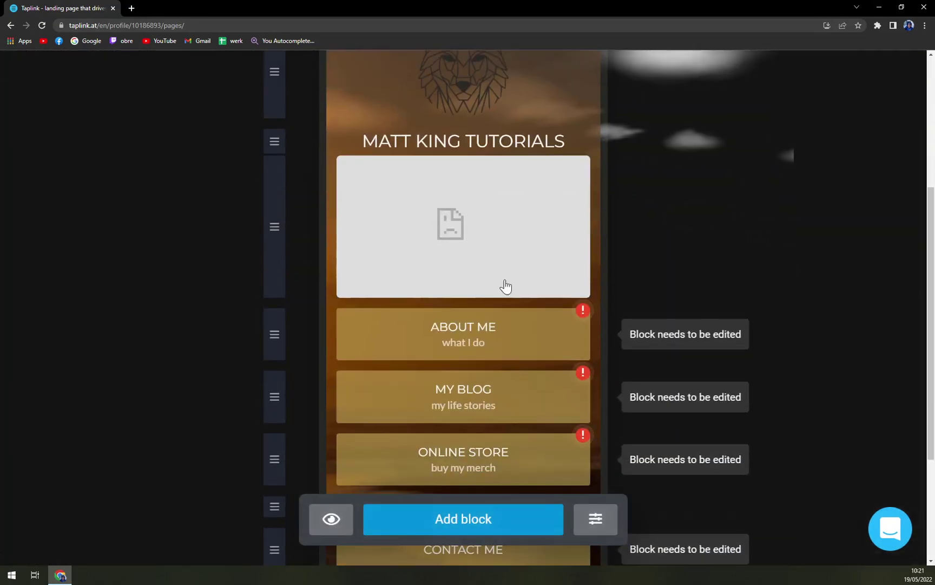
{"action": "scroll", "coordinate": [430, 406], "scroll_direction": "up", "scroll_amount": 1}
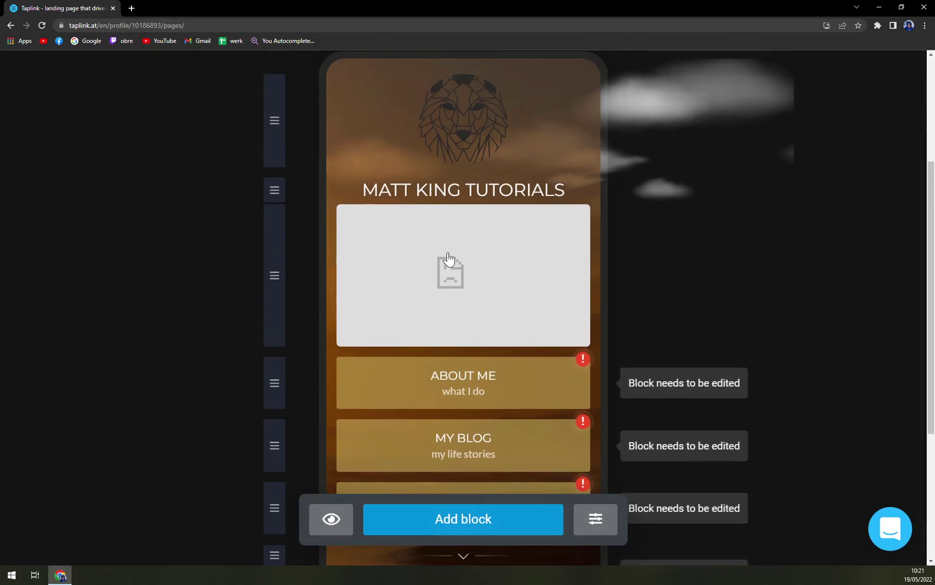
{"action": "left_click", "coordinate": [449, 259]}
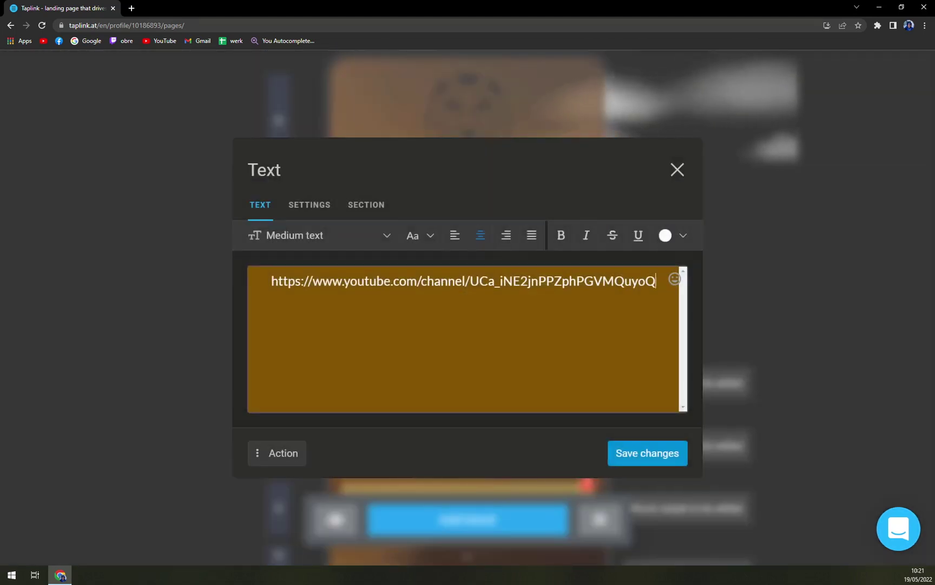
{"action": "key", "text": "ctrl+a"}
{"action": "key", "text": "BackSpace"}
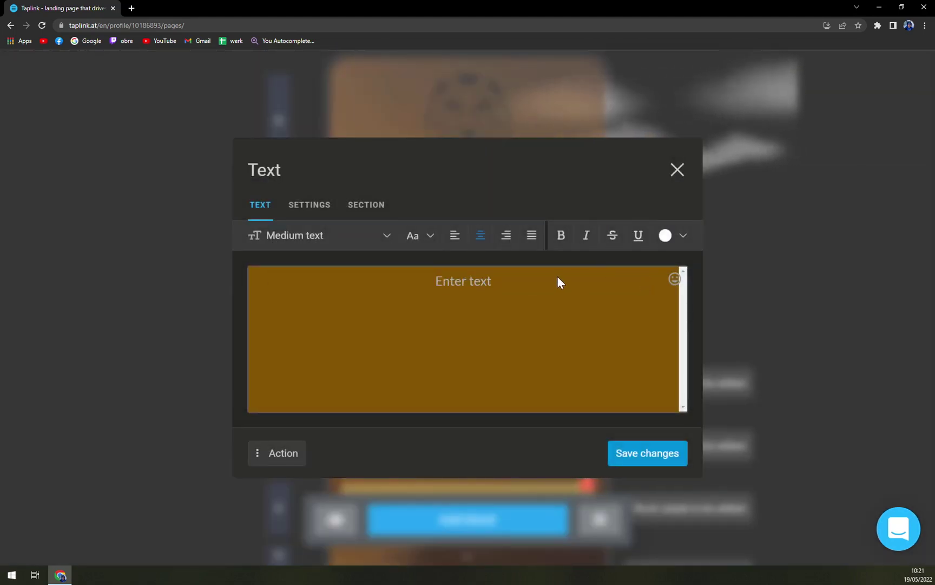
{"action": "left_click", "coordinate": [677, 170]}
{"action": "left_click", "coordinate": [553, 337]}
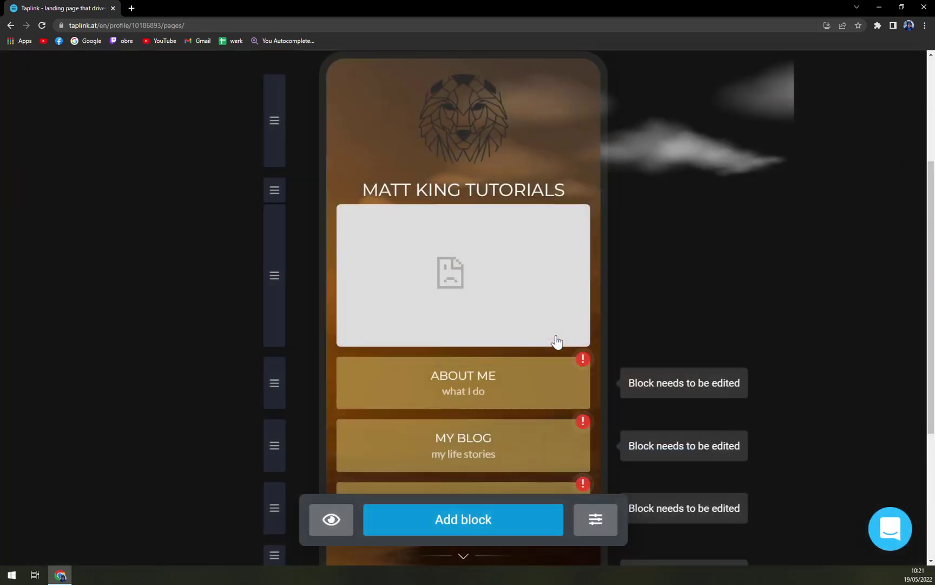
{"action": "left_click", "coordinate": [494, 290]}
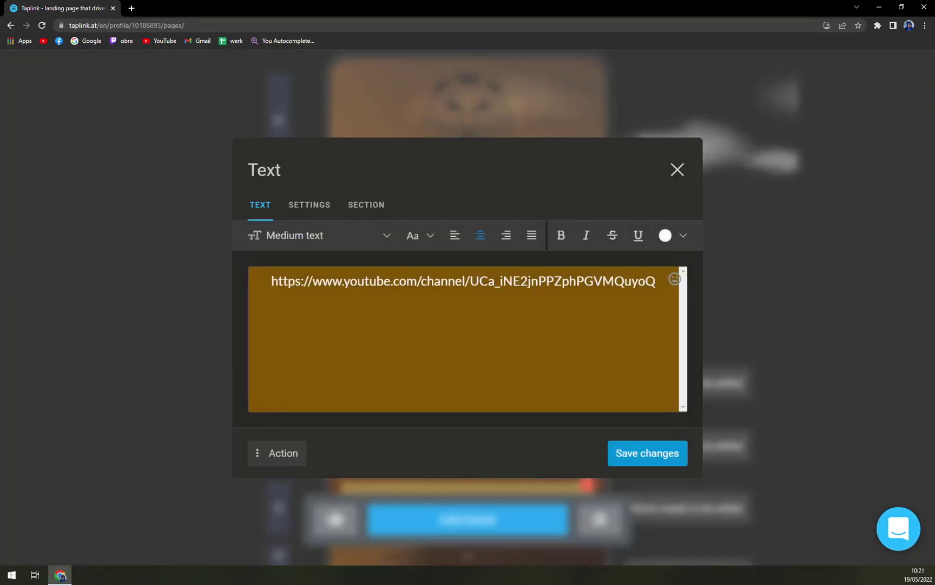
{"action": "left_click_drag", "start_coordinate": [270, 281], "coordinate": [765, 298]}
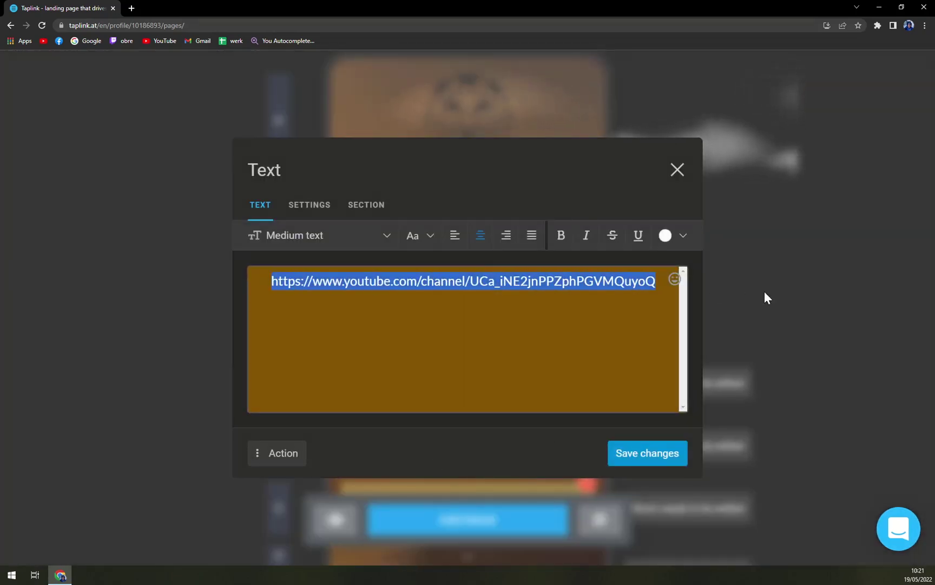
{"action": "left_click", "coordinate": [296, 205]}
{"action": "left_click", "coordinate": [274, 244]}
{"action": "left_click", "coordinate": [363, 205]}
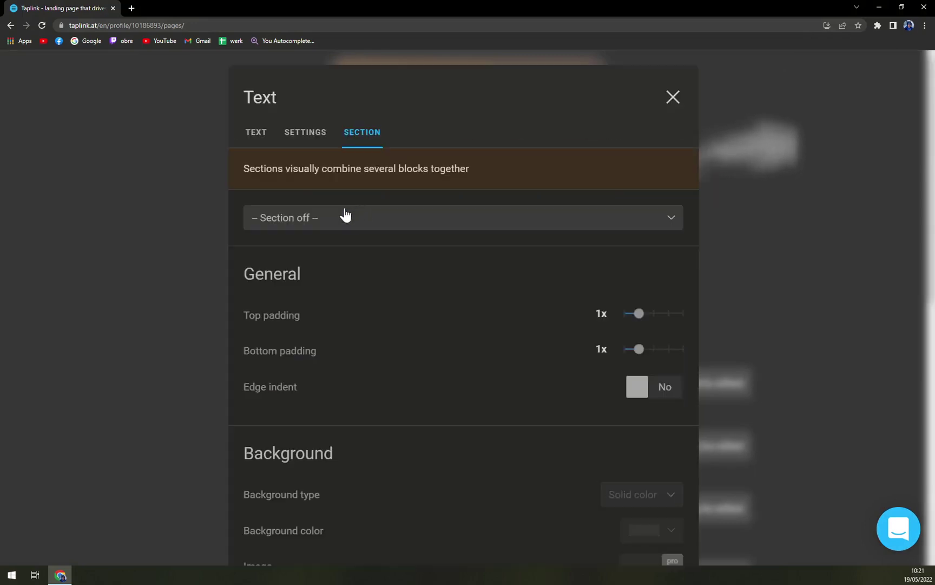
{"action": "left_click", "coordinate": [260, 138]}
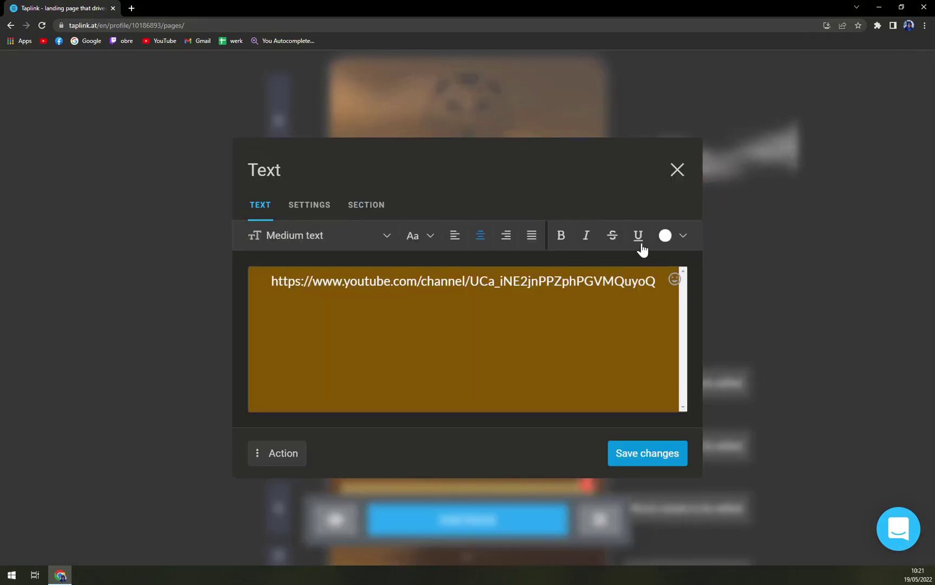
{"action": "left_click", "coordinate": [684, 236]}
{"action": "left_click", "coordinate": [674, 239]}
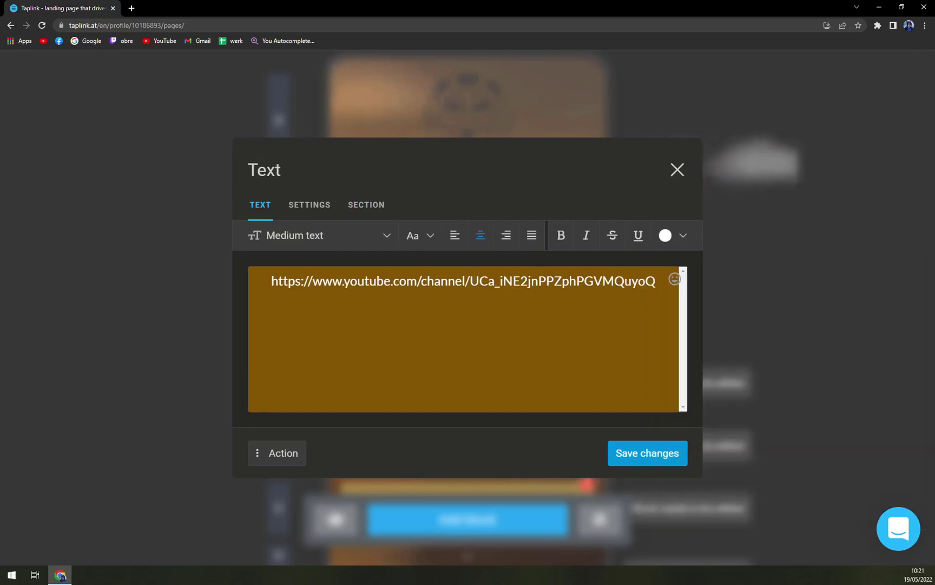
Replace the link line with the creator's name followed by 'Tips' and save.
{"action": "left_click_drag", "start_coordinate": [657, 280], "coordinate": [34, 256]}
{"action": "key", "text": "ctrl+c"}
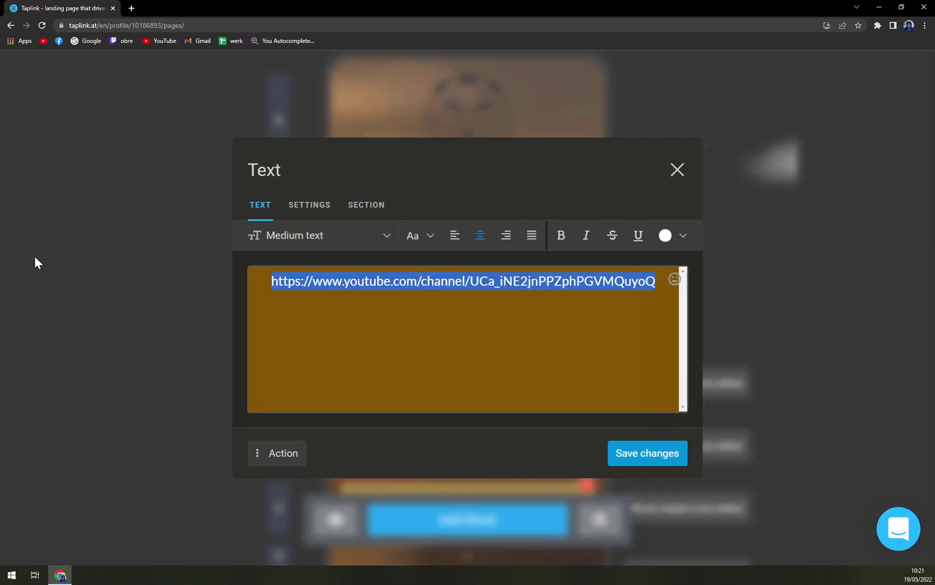
{"action": "type", "text": "TR"}
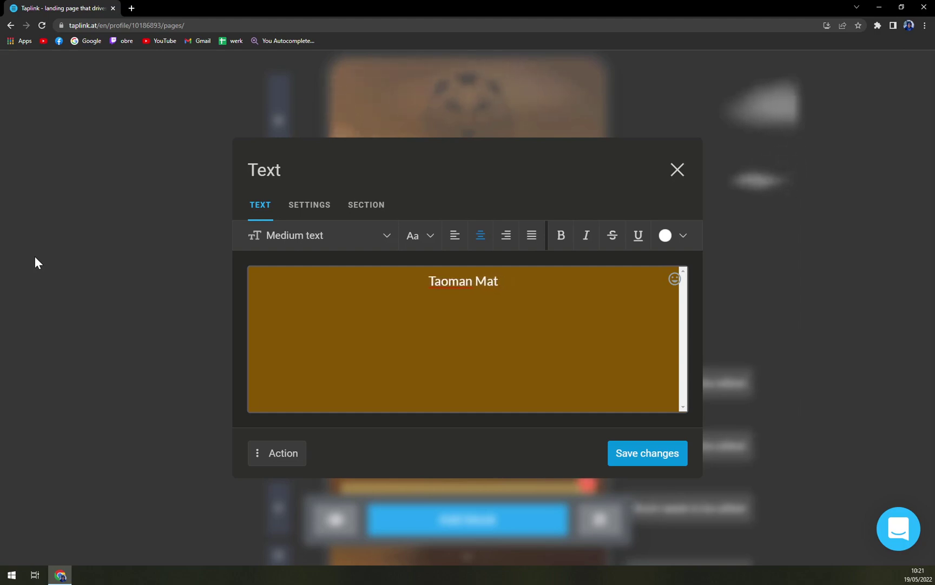
{"action": "type", "text": "oman Mathew Tui"}
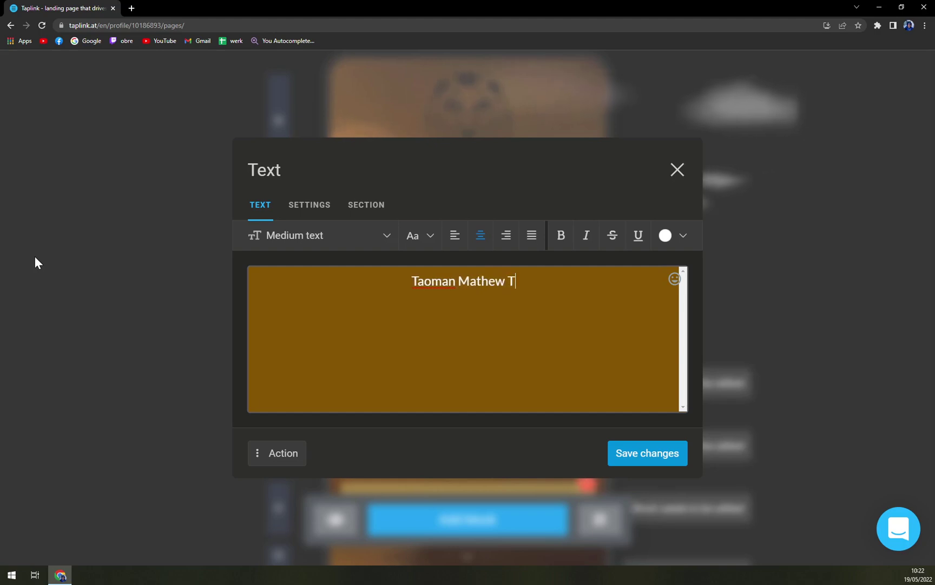
{"action": "key", "text": "BackSpace"}
{"action": "key", "text": "BackSpace"}
{"action": "type", "text": "ips"}
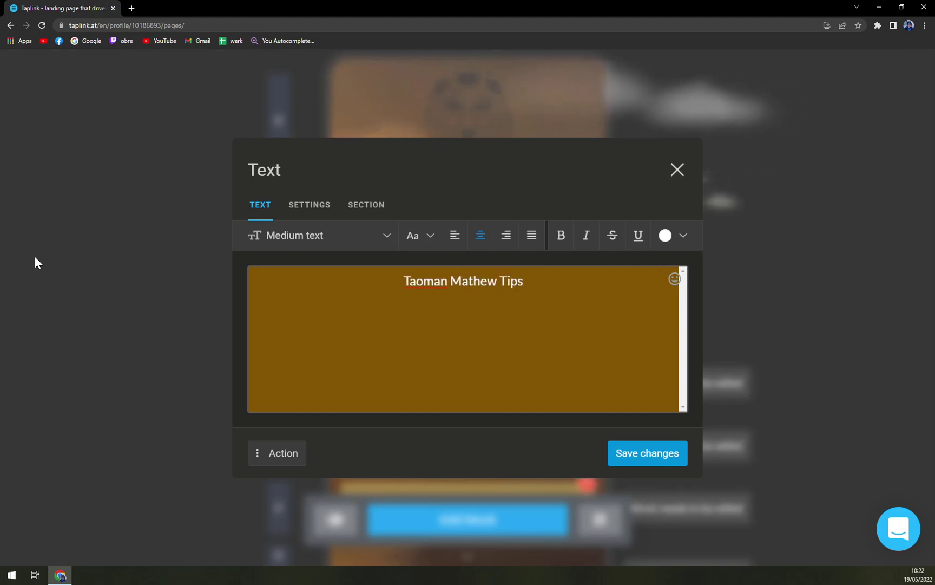
{"action": "left_click", "coordinate": [647, 452]}
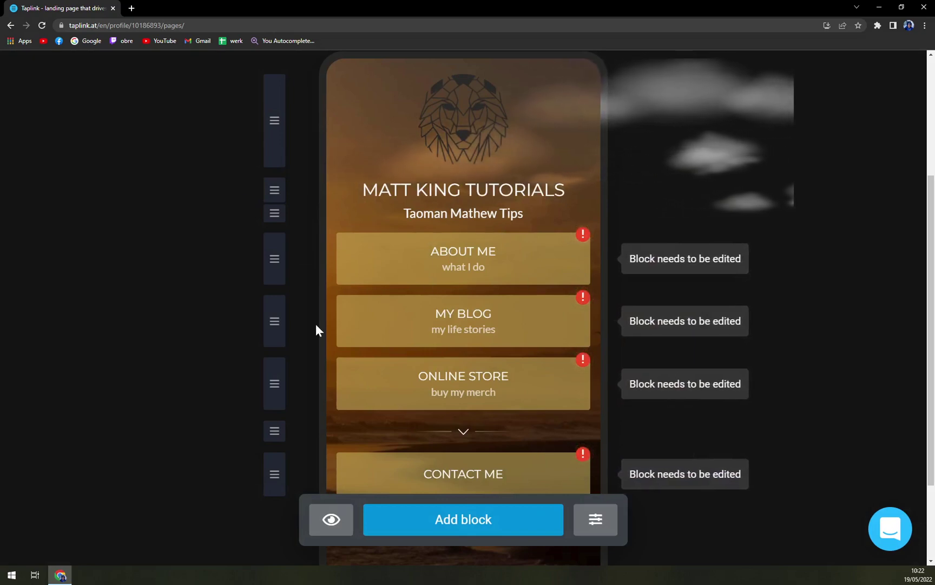
Set the About Me link's website to the pasted YouTube channel URL and save.
{"action": "scroll", "coordinate": [501, 361], "scroll_direction": "down", "scroll_amount": 2}
{"action": "scroll", "coordinate": [501, 368], "scroll_direction": "up", "scroll_amount": 3}
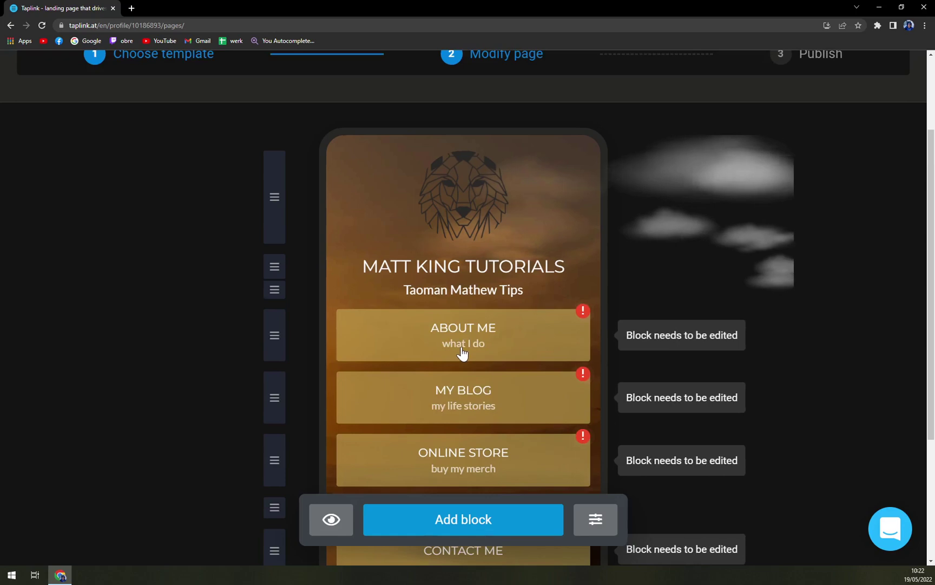
{"action": "left_click", "coordinate": [493, 361]}
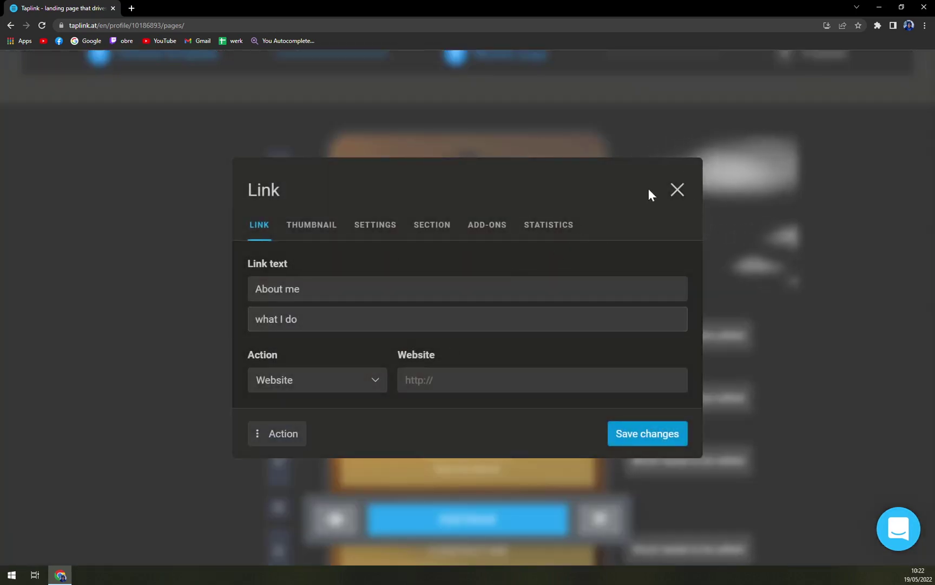
{"action": "left_click", "coordinate": [675, 188]}
{"action": "left_click", "coordinate": [467, 349]}
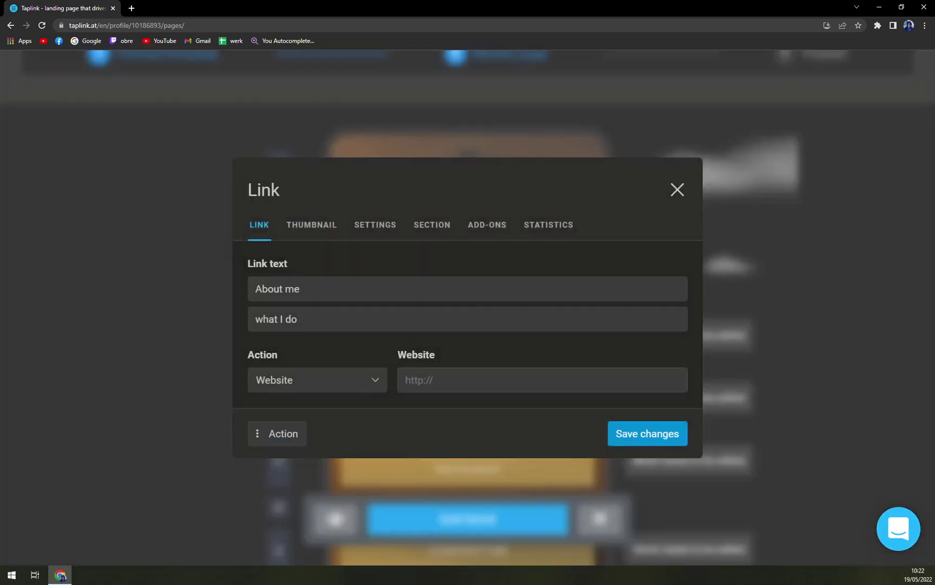
{"action": "key", "text": "ctrl+v"}
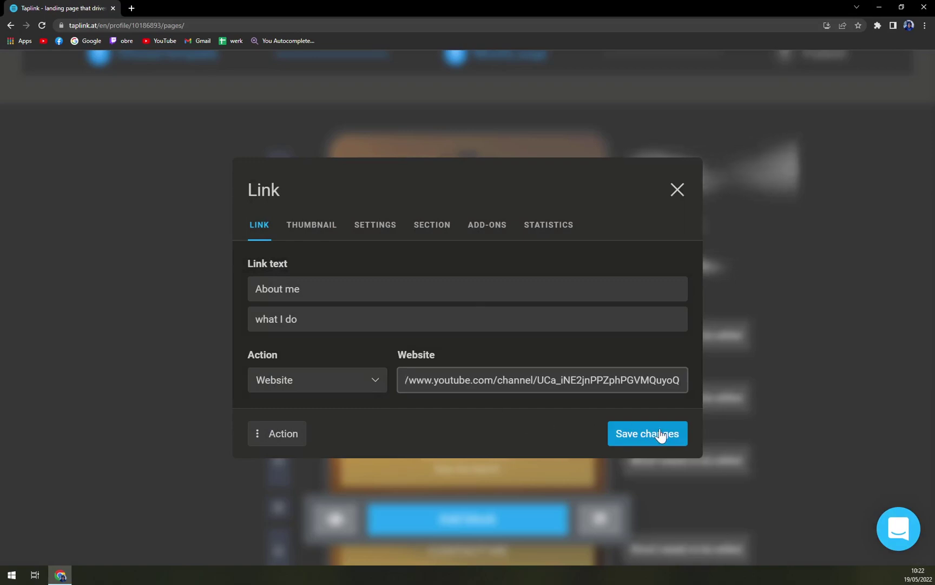
{"action": "left_click", "coordinate": [660, 435]}
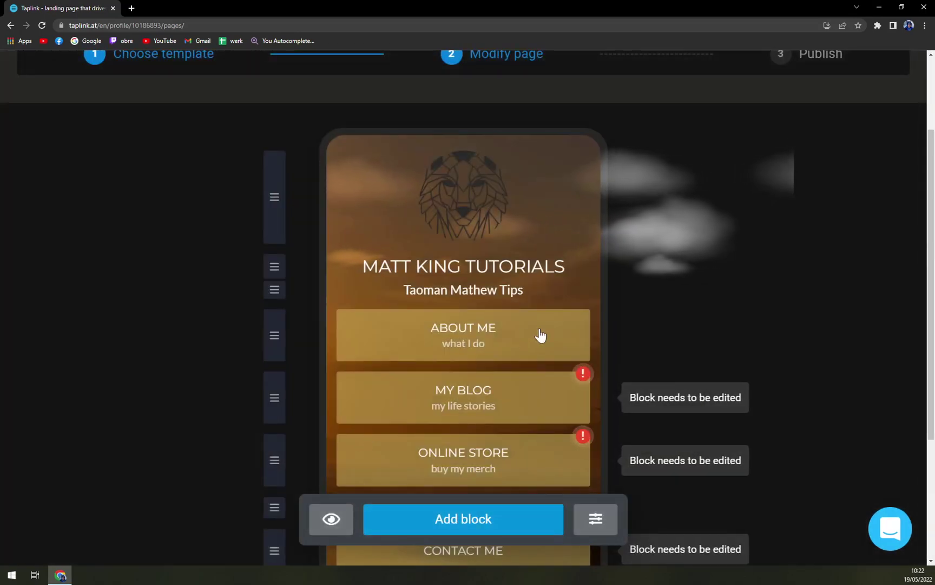
Review the About Me link's thumbnail, display and section options without changes.
{"action": "left_click", "coordinate": [540, 335]}
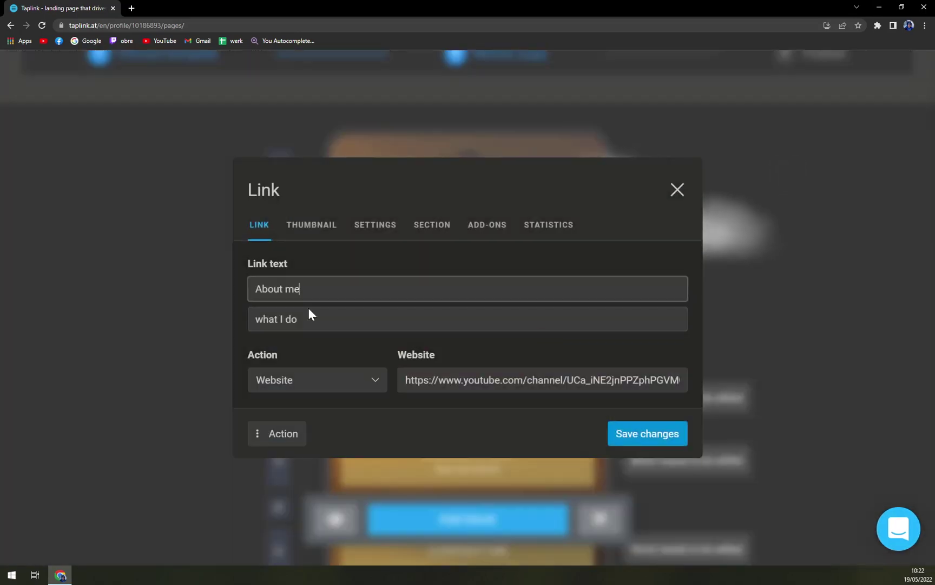
{"action": "left_click", "coordinate": [324, 226]}
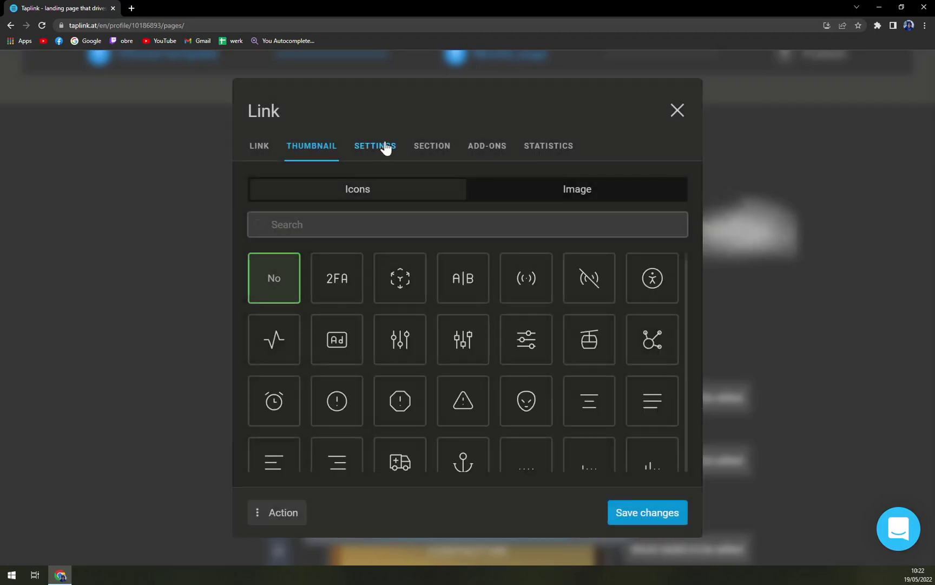
{"action": "left_click", "coordinate": [384, 147]}
{"action": "left_click", "coordinate": [448, 189]}
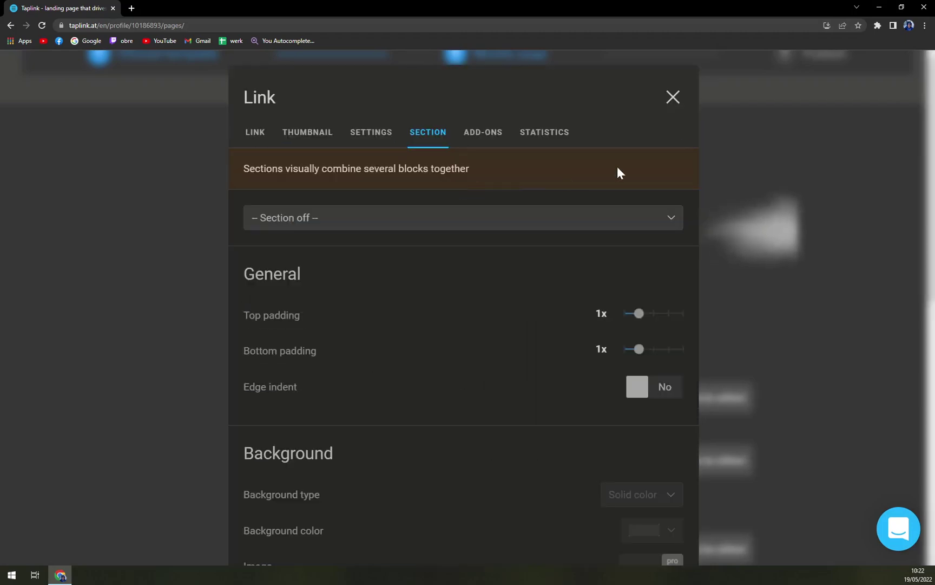
{"action": "left_click", "coordinate": [673, 97]}
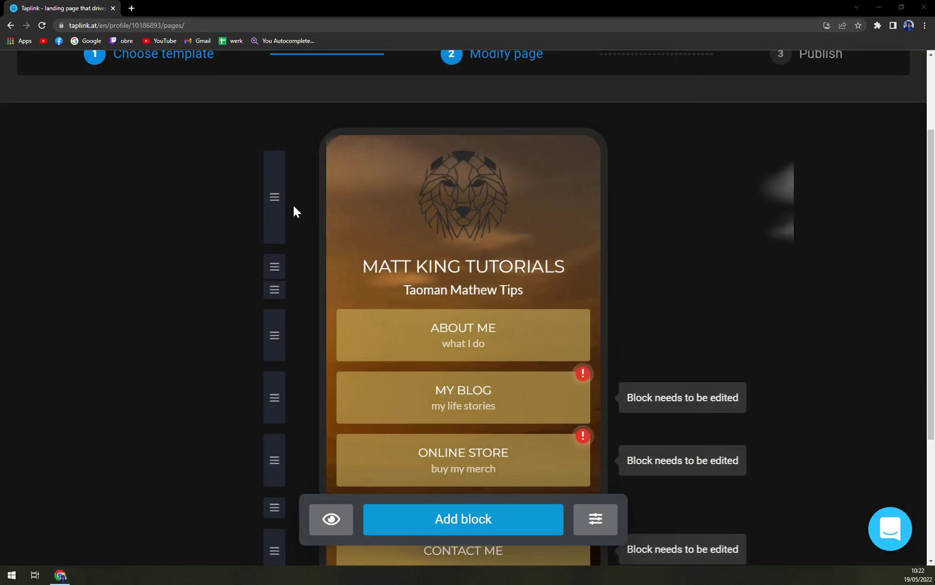
Drag the title block to its new position, check Contact Me, and preview the page.
{"action": "scroll", "coordinate": [529, 194], "scroll_direction": "down", "scroll_amount": 2}
{"action": "left_click_drag", "start_coordinate": [276, 167], "coordinate": [279, 104]}
{"action": "left_click_drag", "start_coordinate": [275, 156], "coordinate": [281, 172]}
{"action": "scroll", "coordinate": [482, 334], "scroll_direction": "down", "scroll_amount": 2}
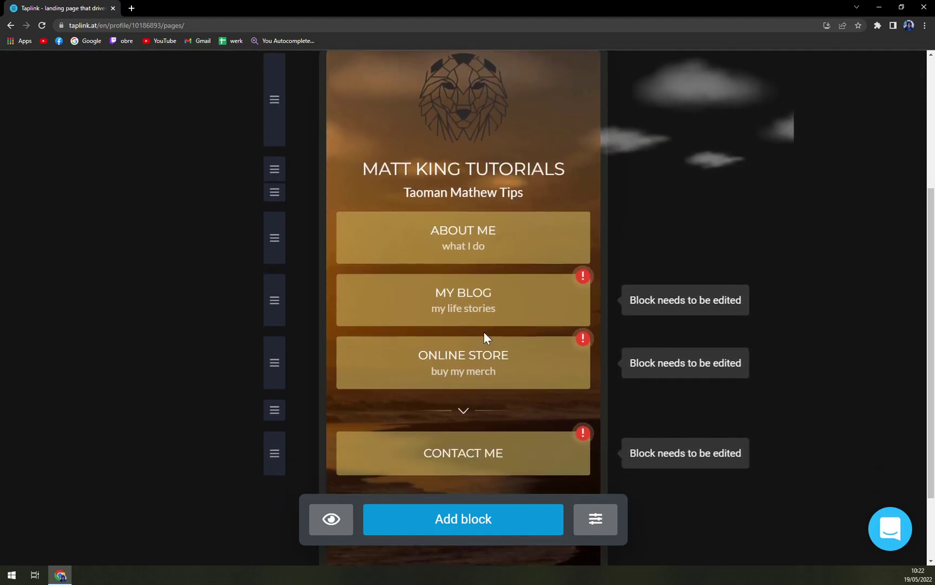
{"action": "left_click", "coordinate": [468, 357]}
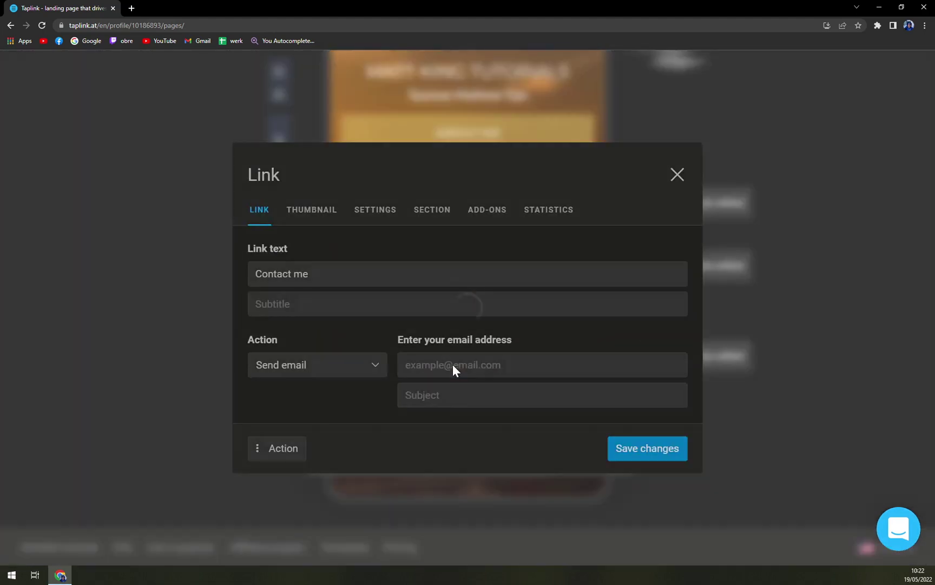
{"action": "left_click", "coordinate": [677, 174]}
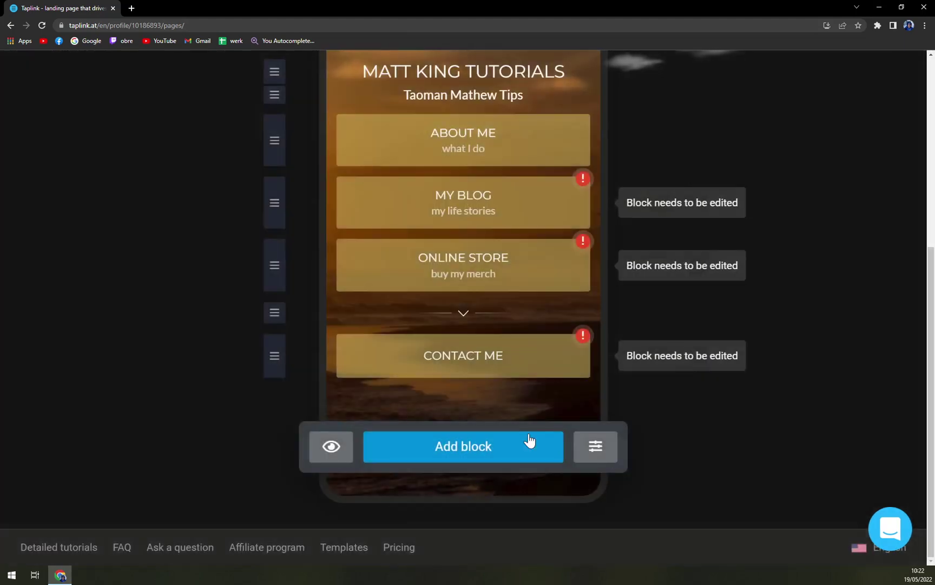
{"action": "left_click", "coordinate": [330, 451]}
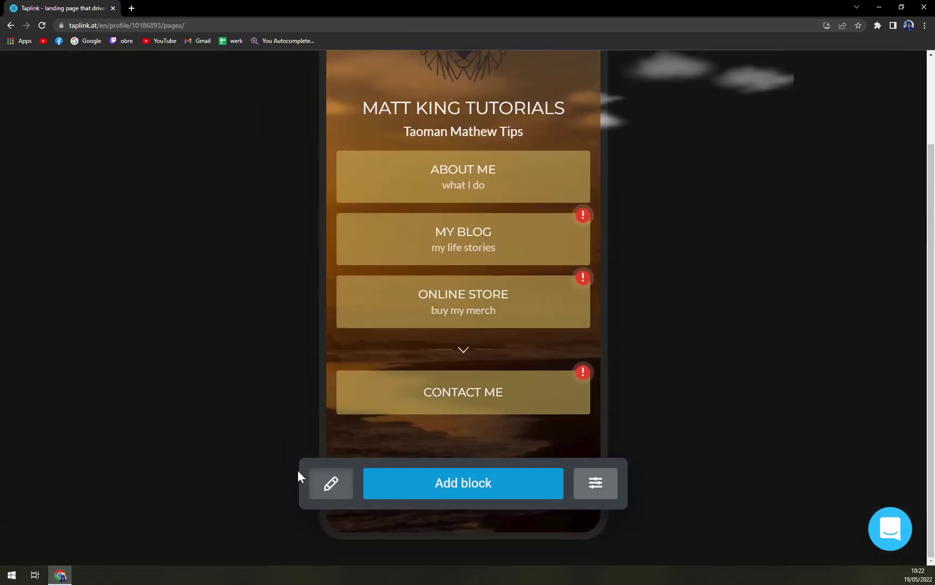
Leave the visitor preview and return the page to edit mode.
{"action": "scroll", "coordinate": [449, 292], "scroll_direction": "up", "scroll_amount": 2}
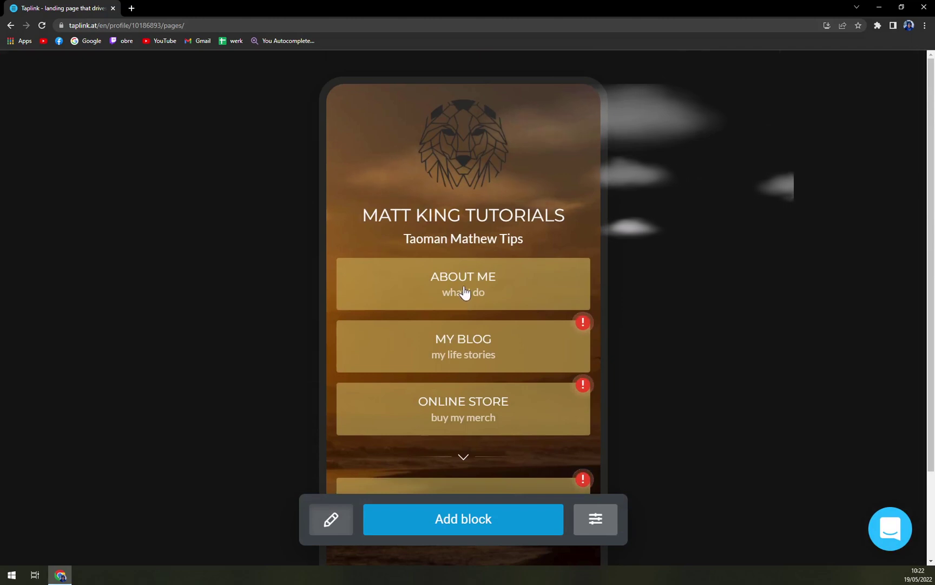
{"action": "scroll", "coordinate": [484, 217], "scroll_direction": "down", "scroll_amount": 2}
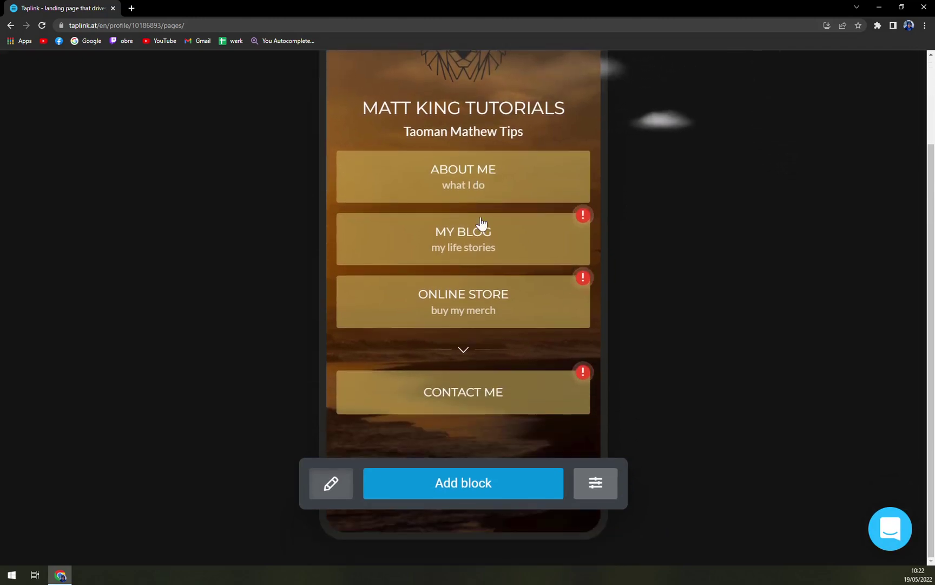
{"action": "left_click", "coordinate": [329, 489]}
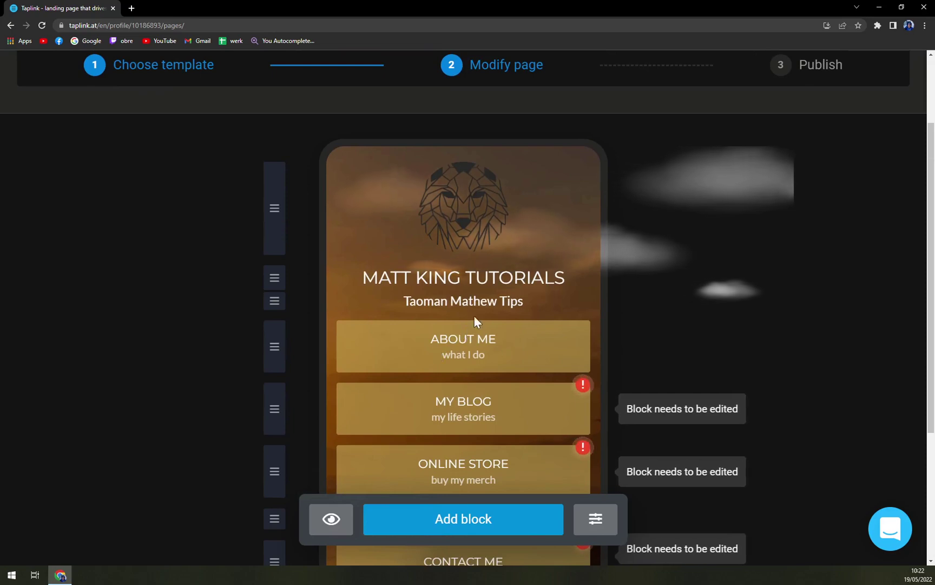
Open page settings and Add block, start a new Link block, then discard it unsaved.
{"action": "scroll", "coordinate": [509, 308], "scroll_direction": "down", "scroll_amount": 4}
{"action": "left_click", "coordinate": [600, 457]}
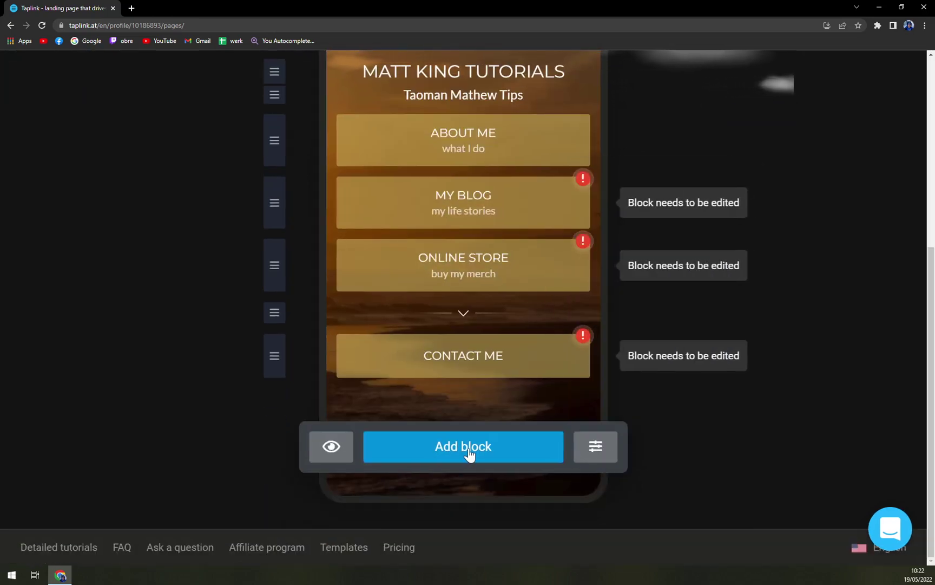
{"action": "left_click", "coordinate": [470, 452]}
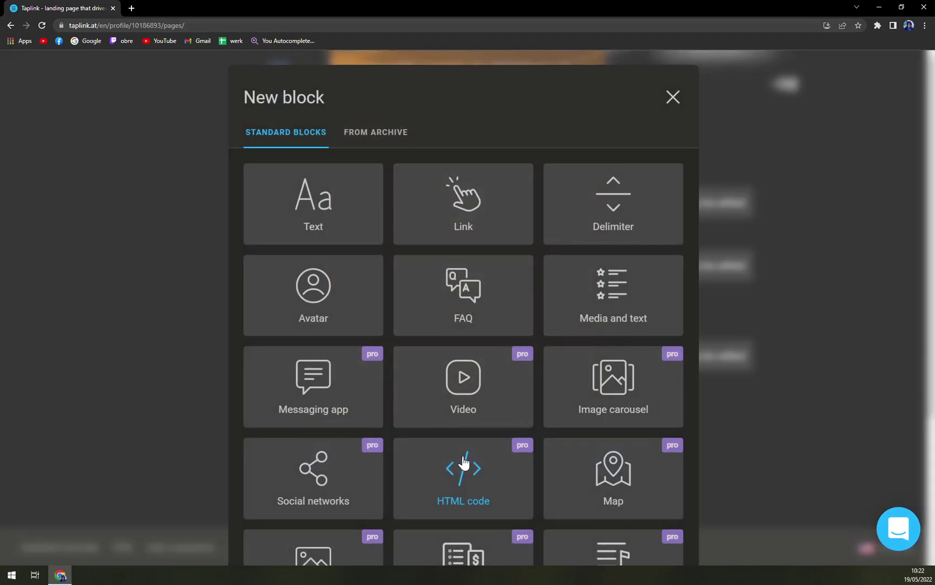
{"action": "left_click", "coordinate": [675, 105]}
{"action": "left_click", "coordinate": [487, 440]}
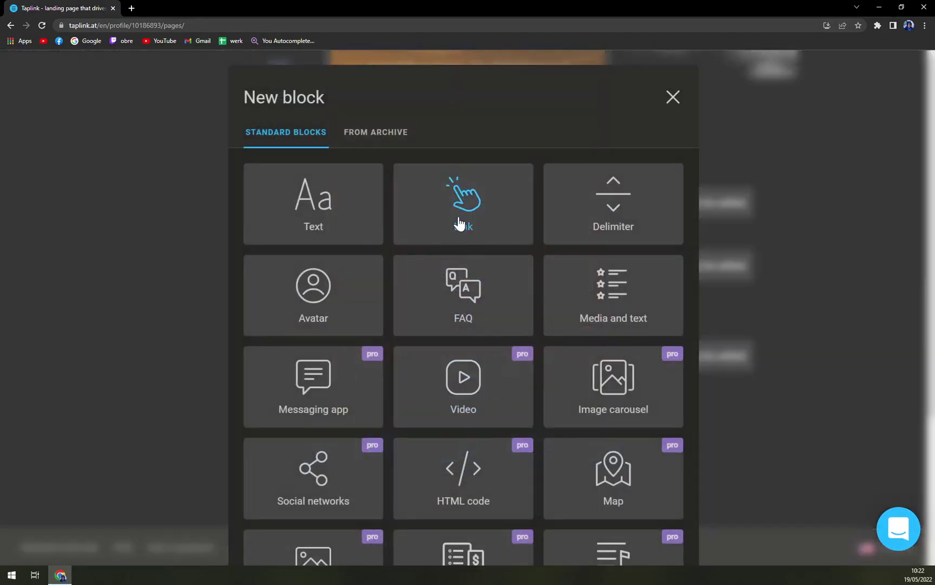
{"action": "left_click", "coordinate": [459, 221]}
{"action": "left_click", "coordinate": [690, 199]}
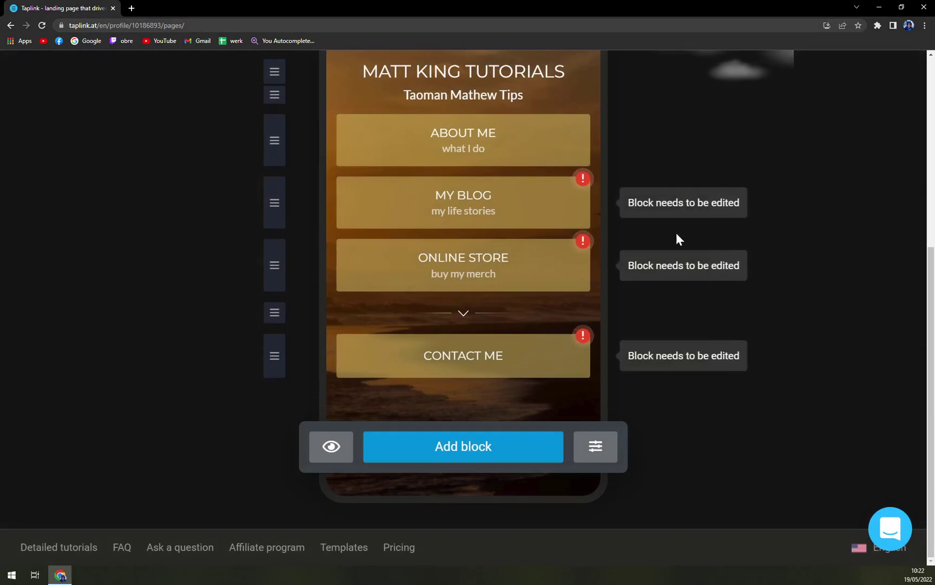
{"action": "scroll", "coordinate": [625, 342], "scroll_direction": "up", "scroll_amount": 5}
{"action": "scroll", "coordinate": [793, 260], "scroll_direction": "down", "scroll_amount": 5}
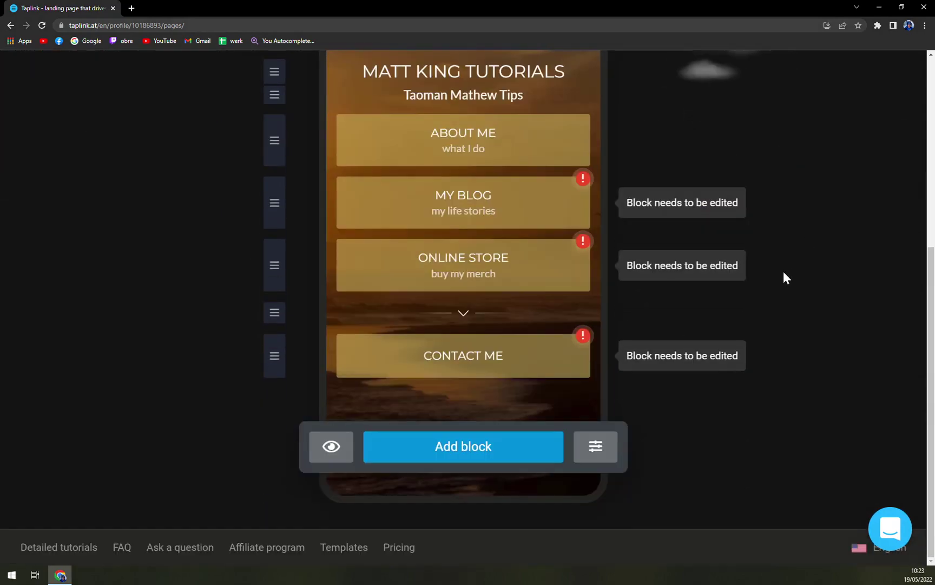
Point the My Blog link at the YouTube channel URL and save it.
{"action": "scroll", "coordinate": [649, 451], "scroll_direction": "up", "scroll_amount": 3}
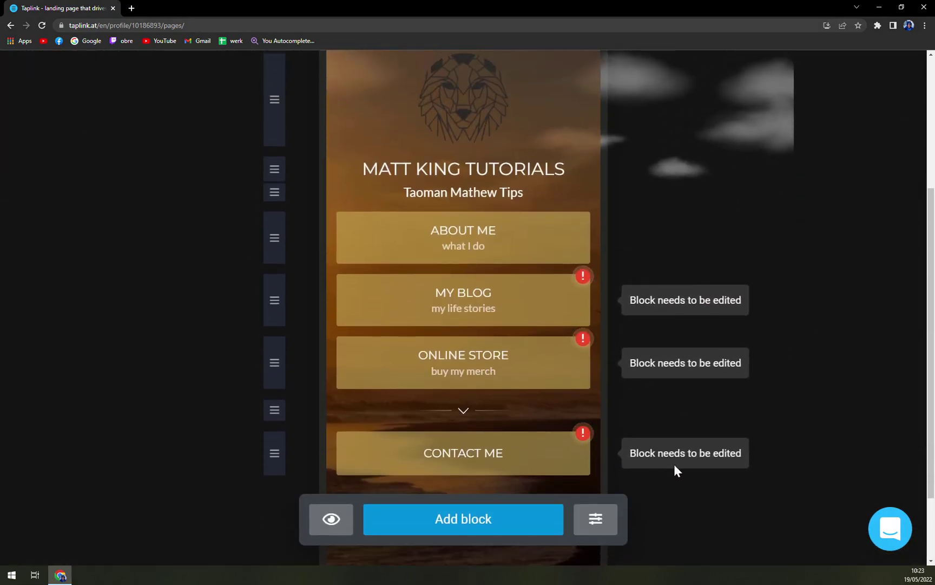
{"action": "left_click", "coordinate": [506, 358]}
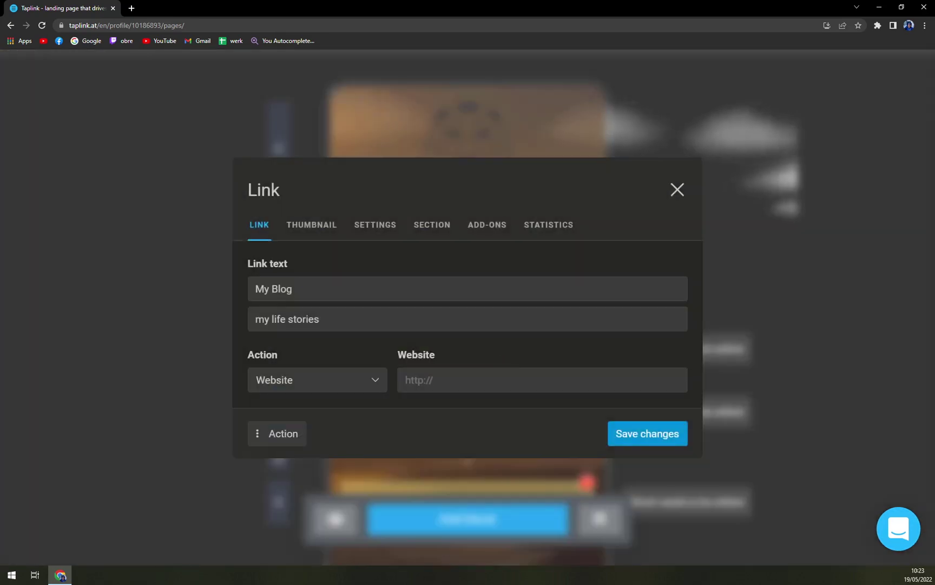
{"action": "left_click", "coordinate": [428, 359]}
{"action": "type", "text": "https://www.youtube.com/channel/UCa_iNE2jnPPZphPGVMQuyoQv"}
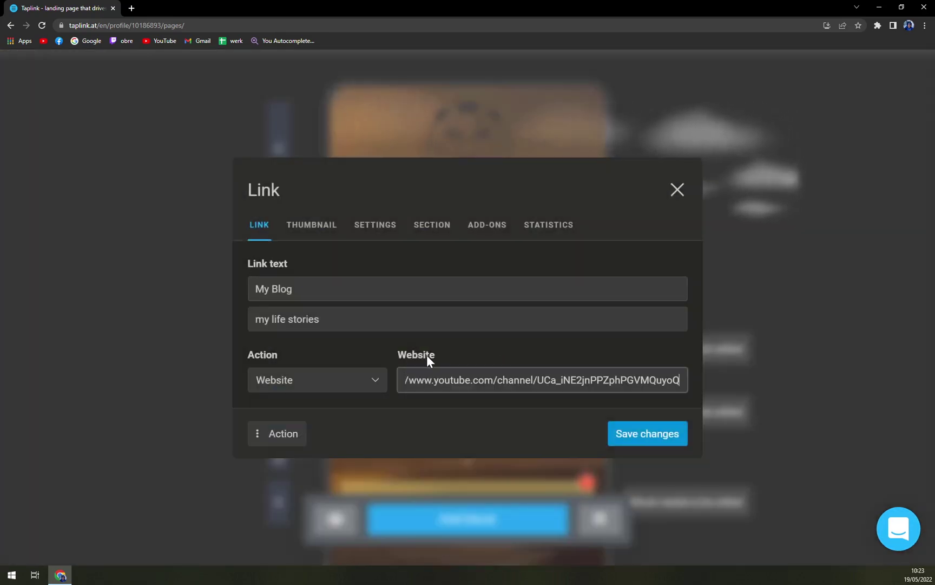
{"action": "left_click", "coordinate": [631, 436]}
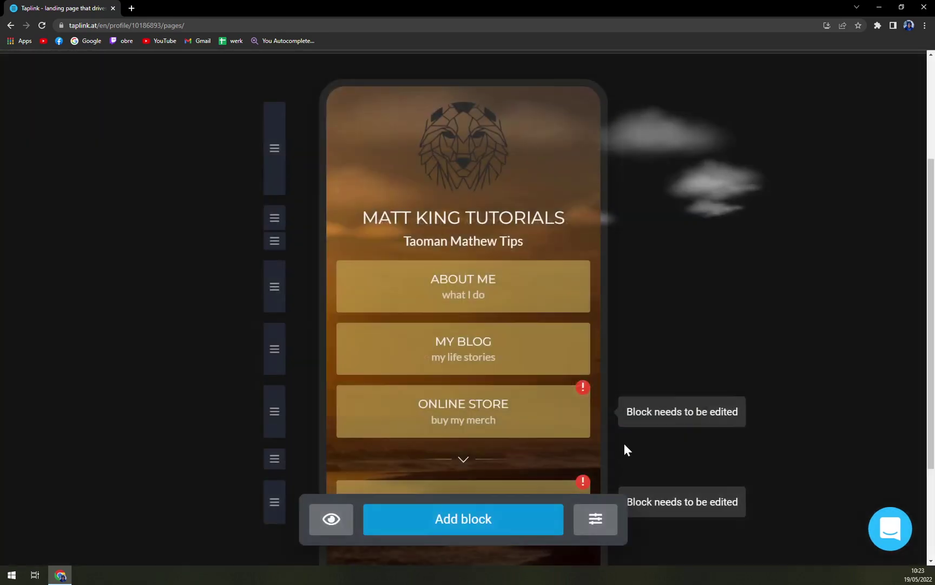
Point the Online Store link at the YouTube channel URL and save it.
{"action": "left_click", "coordinate": [564, 401]}
{"action": "left_click", "coordinate": [574, 382]}
{"action": "key", "text": "ctrl+v"}
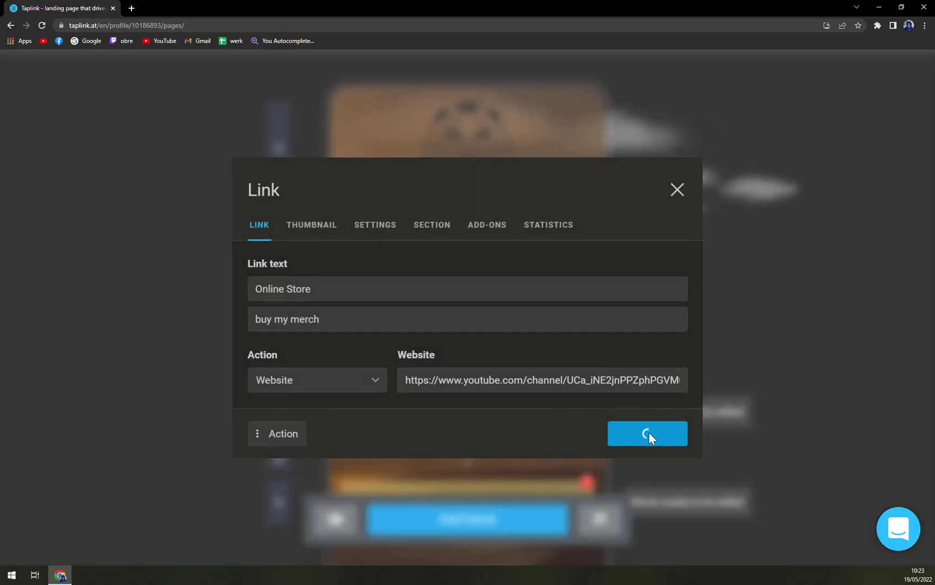
{"action": "left_click", "coordinate": [649, 436]}
{"action": "left_click", "coordinate": [567, 416]}
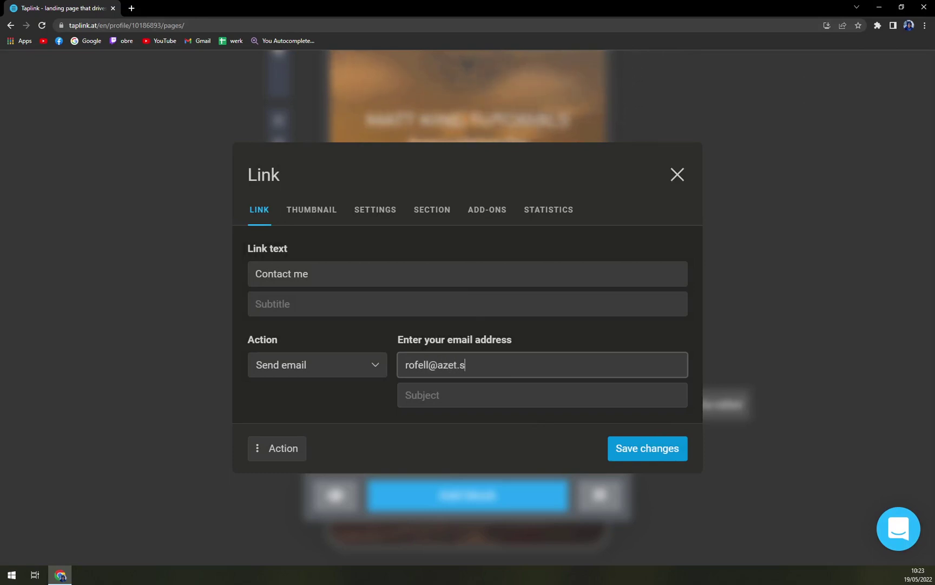
{"action": "left_click", "coordinate": [614, 437]}
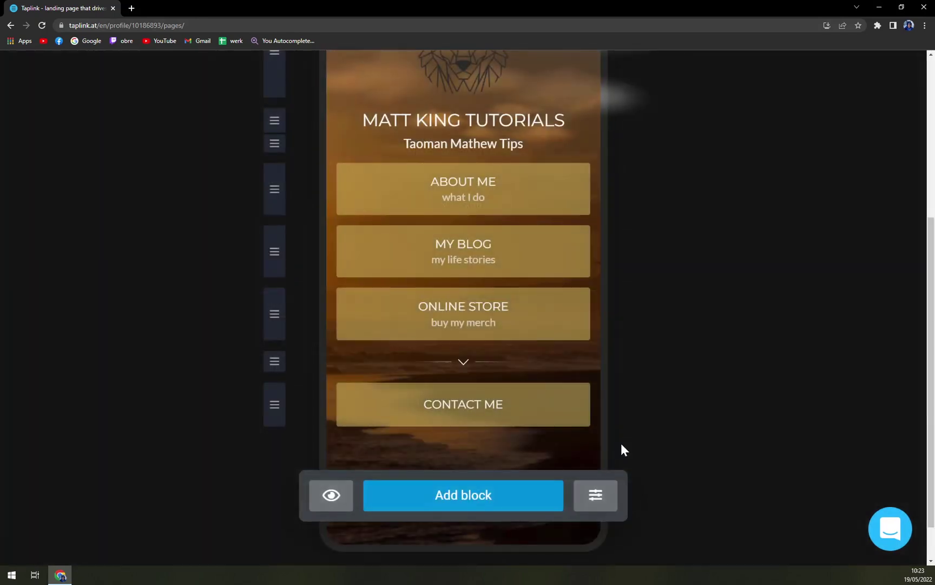
{"action": "scroll", "coordinate": [596, 450], "scroll_direction": "up", "scroll_amount": 5}
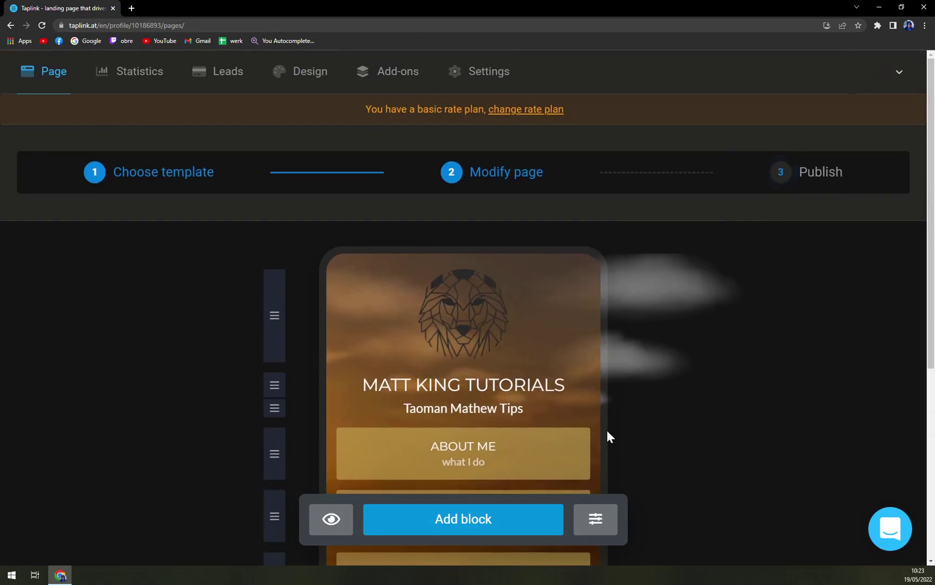
{"action": "scroll", "coordinate": [660, 350], "scroll_direction": "down", "scroll_amount": 6}
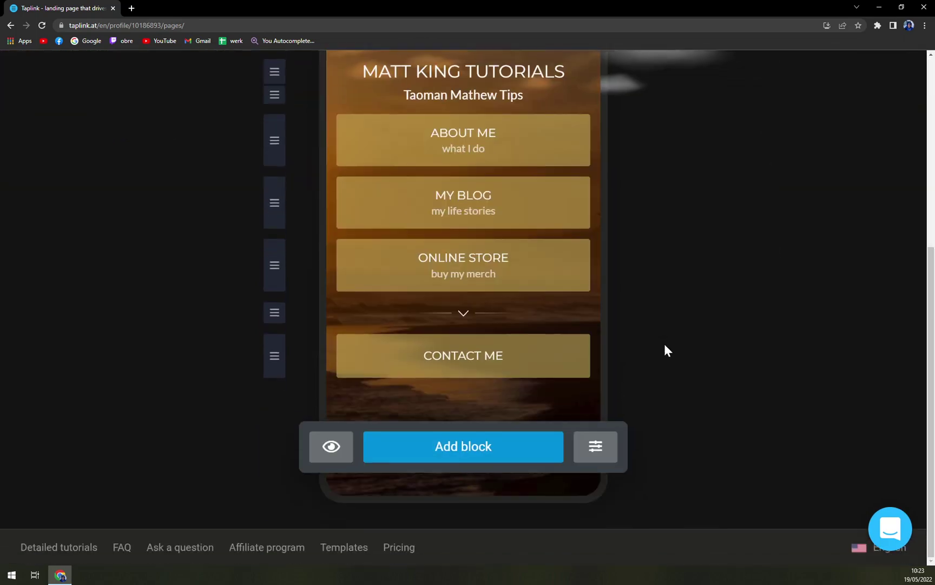
{"action": "left_click", "coordinate": [331, 447]}
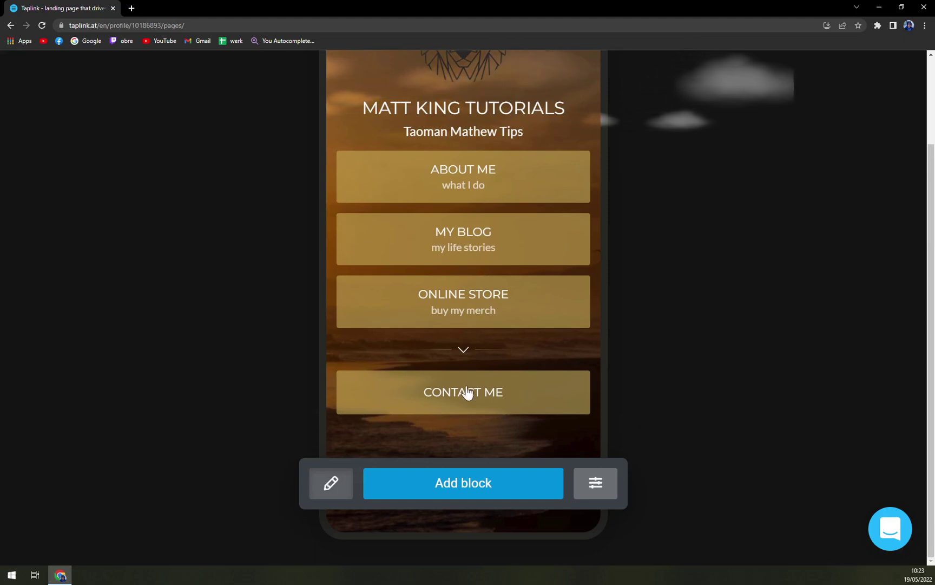
{"action": "left_click", "coordinate": [331, 482]}
{"action": "left_click", "coordinate": [599, 518]}
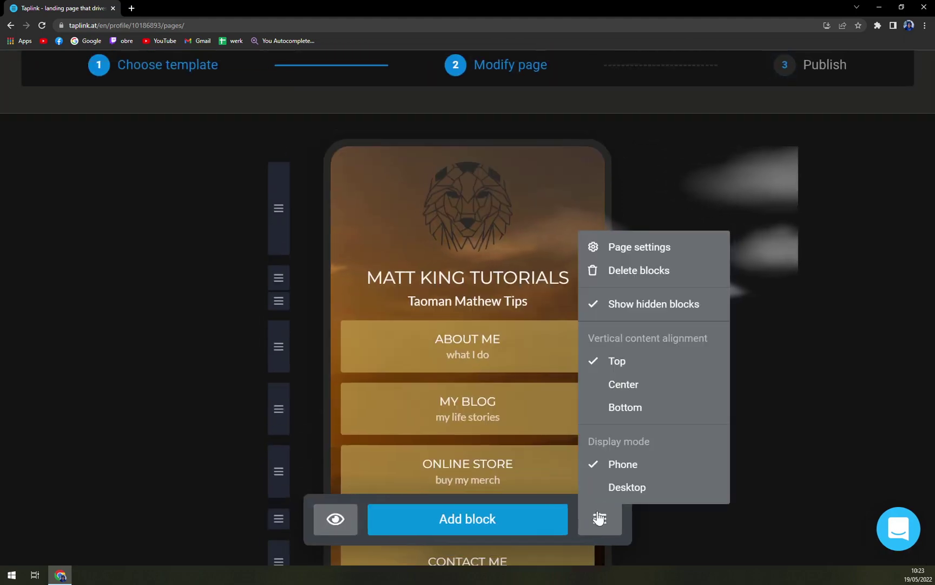
{"action": "left_click", "coordinate": [627, 493]}
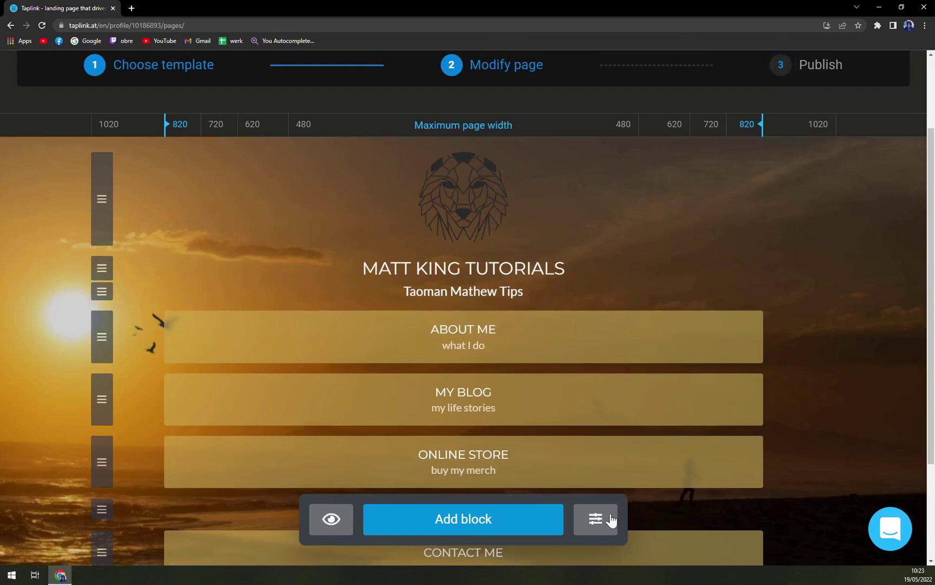
{"action": "left_click", "coordinate": [602, 521]}
{"action": "left_click", "coordinate": [623, 467]}
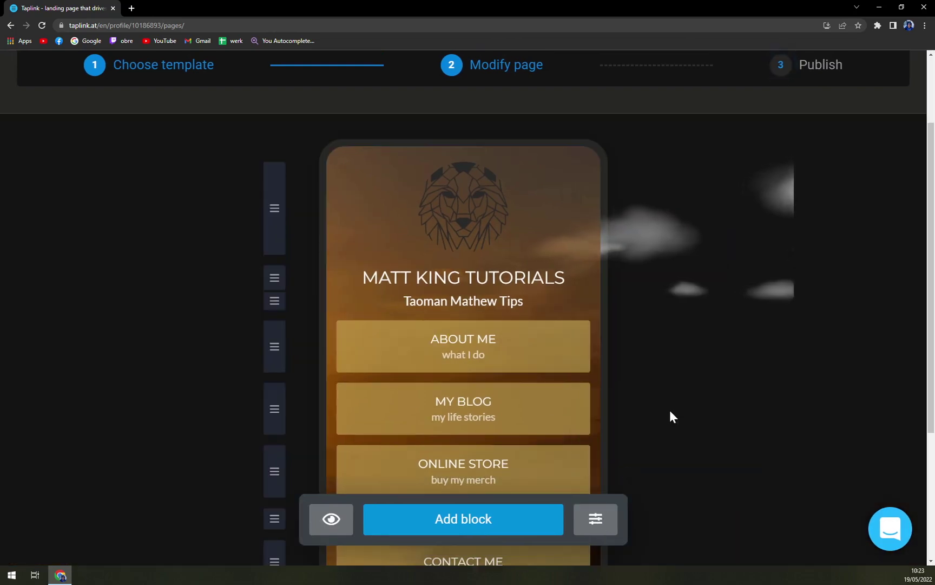
{"action": "scroll", "coordinate": [732, 352], "scroll_direction": "down", "scroll_amount": 4}
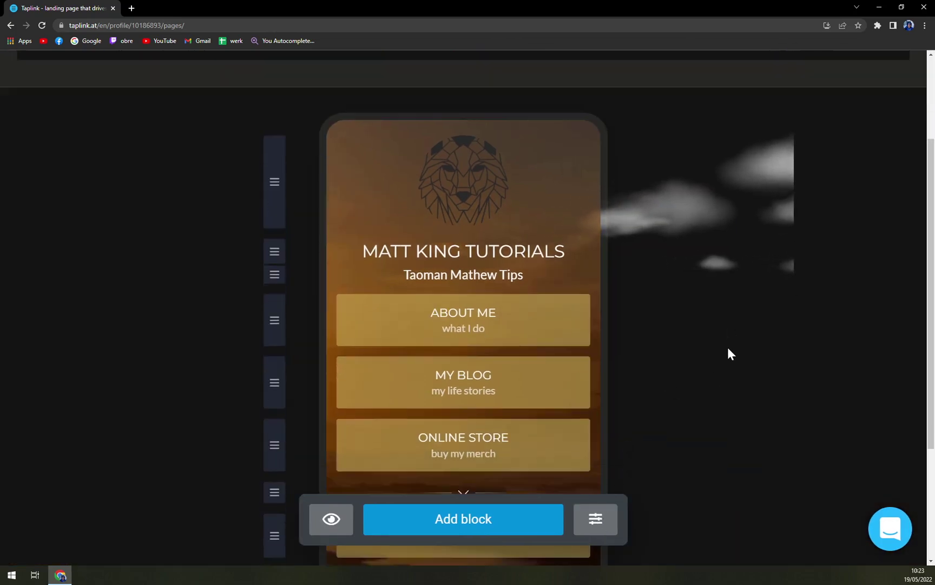
{"action": "scroll", "coordinate": [703, 341], "scroll_direction": "up", "scroll_amount": 5}
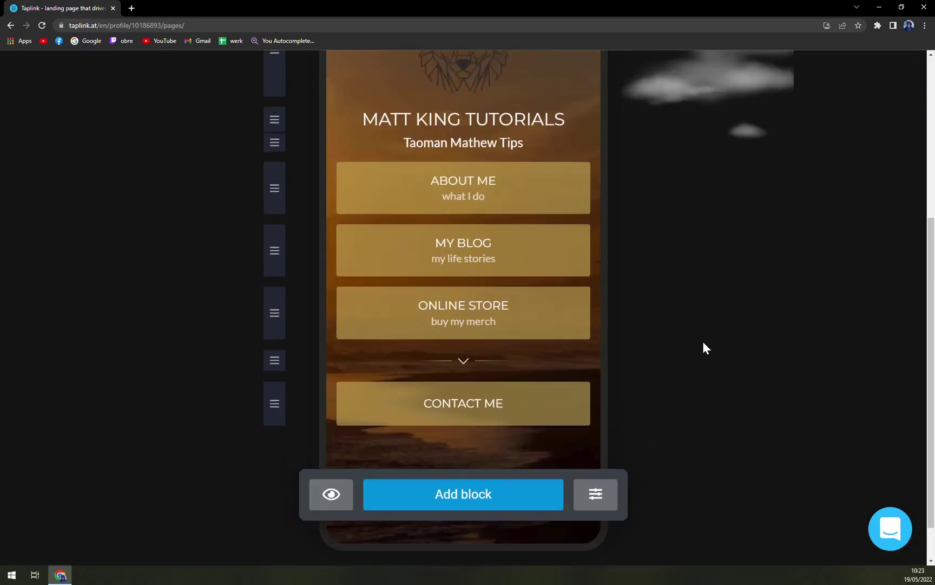
{"action": "scroll", "coordinate": [727, 331], "scroll_direction": "down", "scroll_amount": 5}
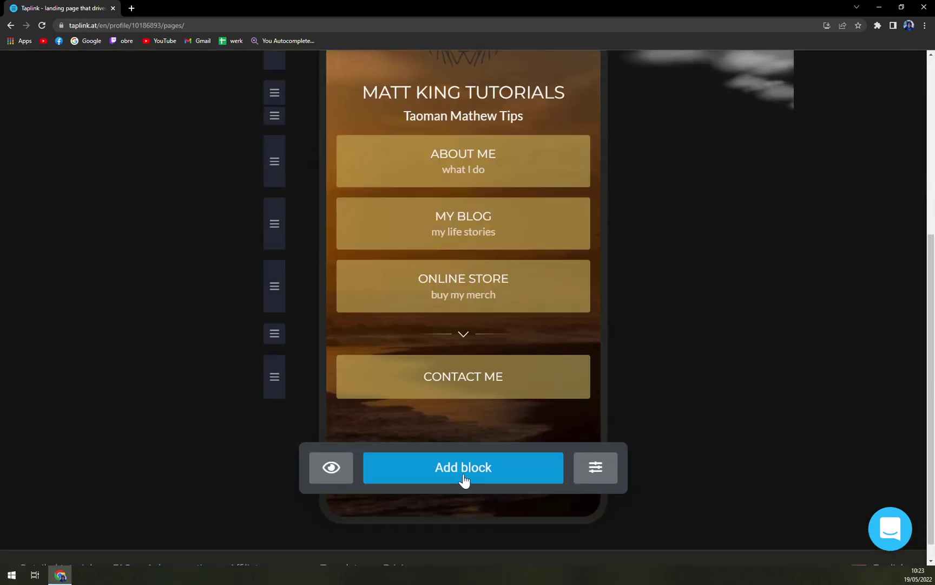
Add a new text block reading 'TEEST' below the Contact Me button.
{"action": "left_click", "coordinate": [541, 470]}
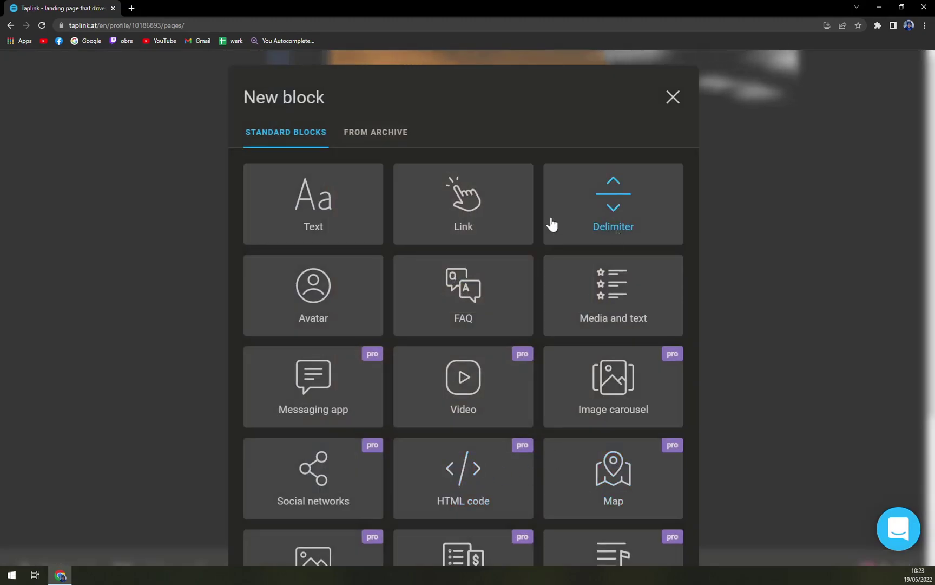
{"action": "left_click", "coordinate": [378, 138]}
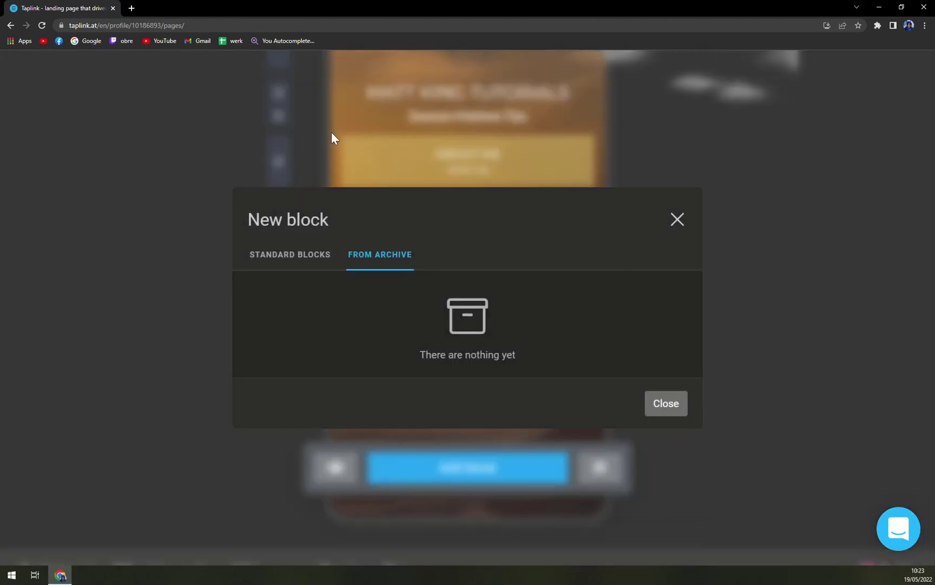
{"action": "left_click", "coordinate": [288, 255]}
{"action": "left_click", "coordinate": [326, 214]}
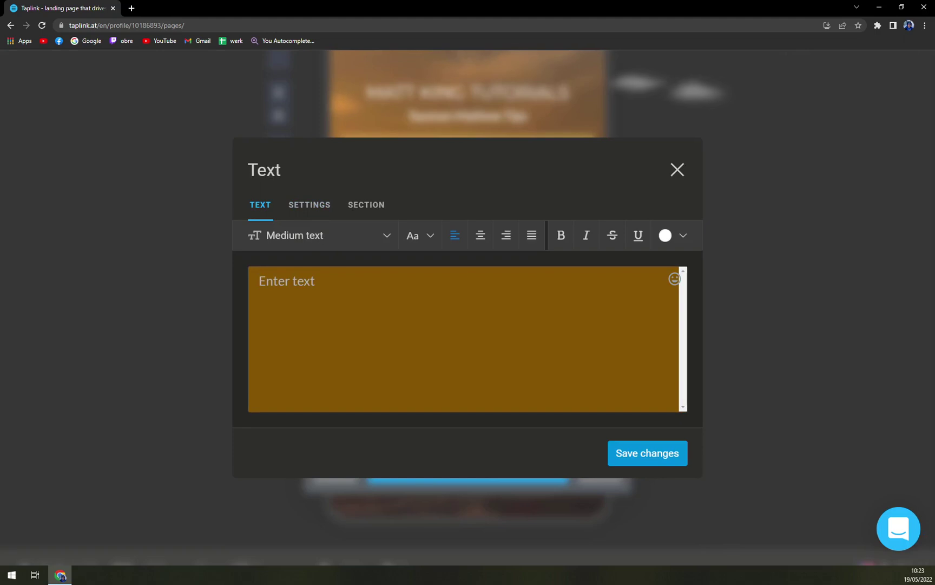
{"action": "left_click", "coordinate": [259, 281]}
{"action": "type", "text": "TEEST"}
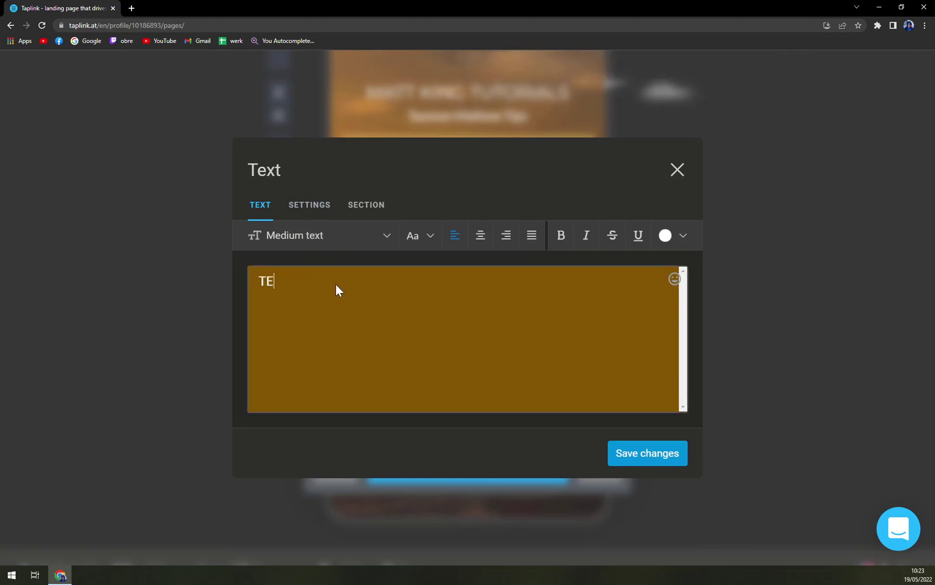
{"action": "left_click", "coordinate": [656, 450]}
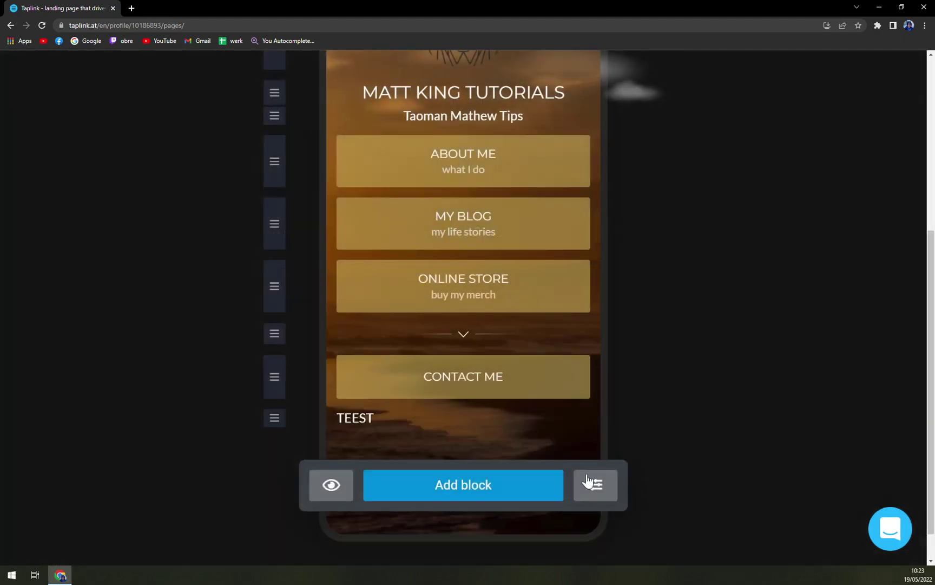
Center-align the text in the Tutorial text block.
{"action": "scroll", "coordinate": [410, 460], "scroll_direction": "down", "scroll_amount": 2}
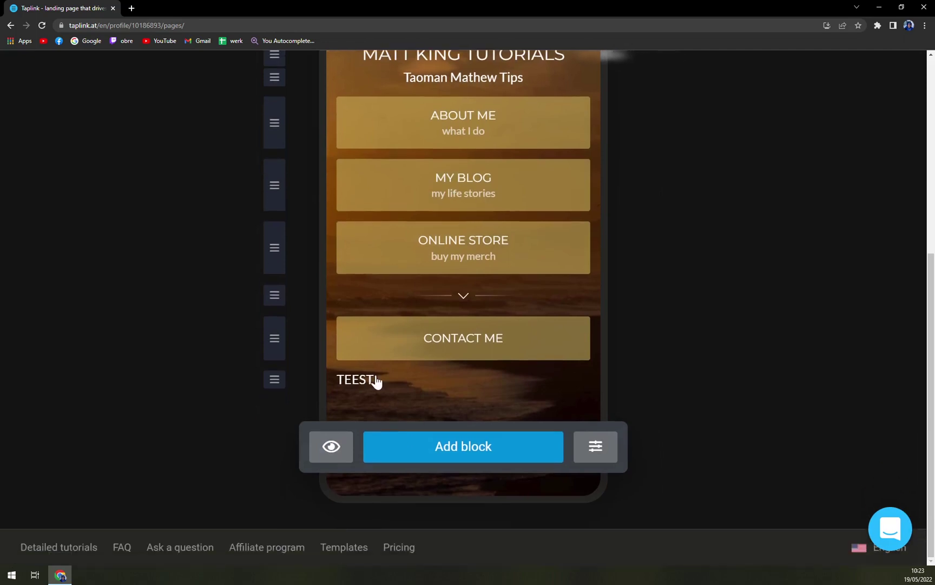
{"action": "left_click", "coordinate": [380, 394]}
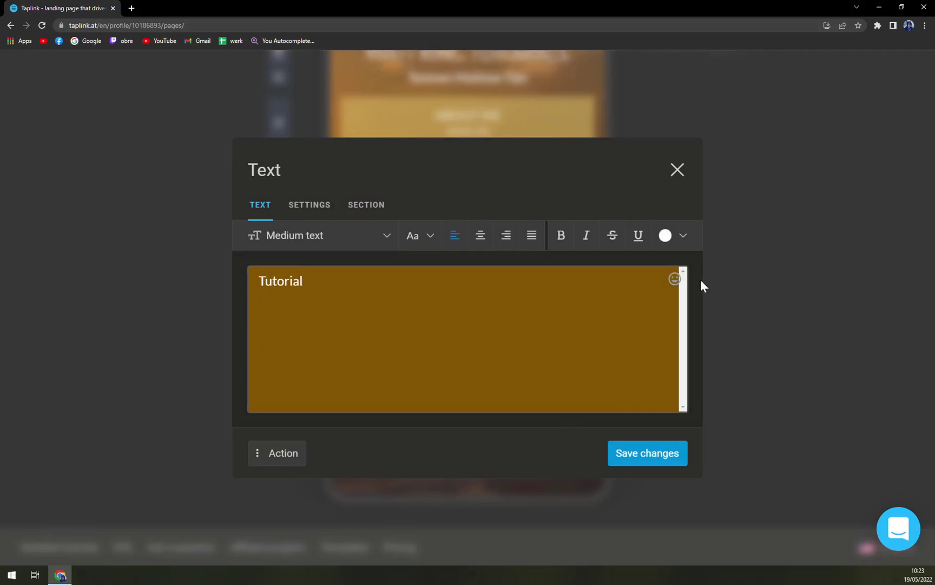
{"action": "left_click", "coordinate": [486, 239]}
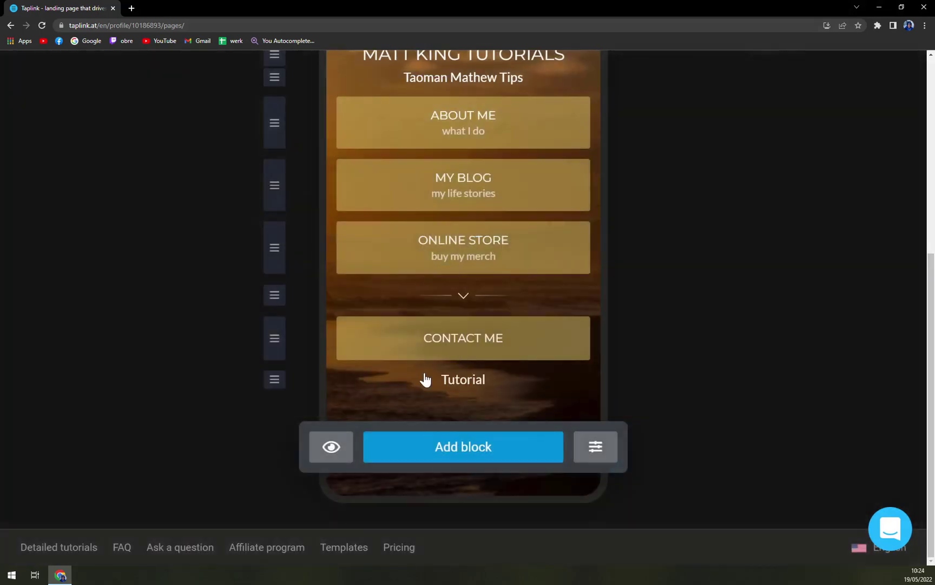
{"action": "scroll", "coordinate": [579, 395], "scroll_direction": "up", "scroll_amount": 6}
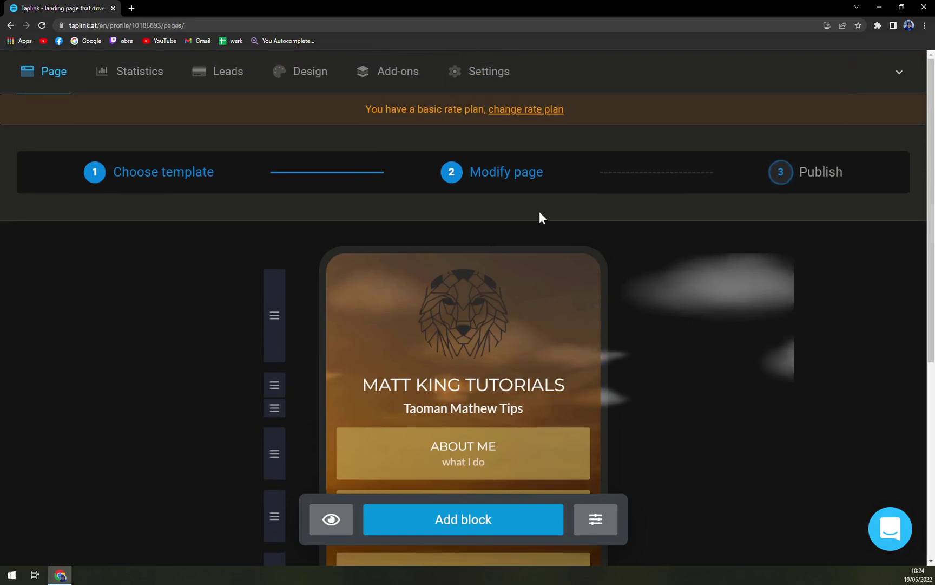
{"action": "scroll", "coordinate": [531, 237], "scroll_direction": "down", "scroll_amount": 6}
{"action": "left_click", "coordinate": [474, 347]}
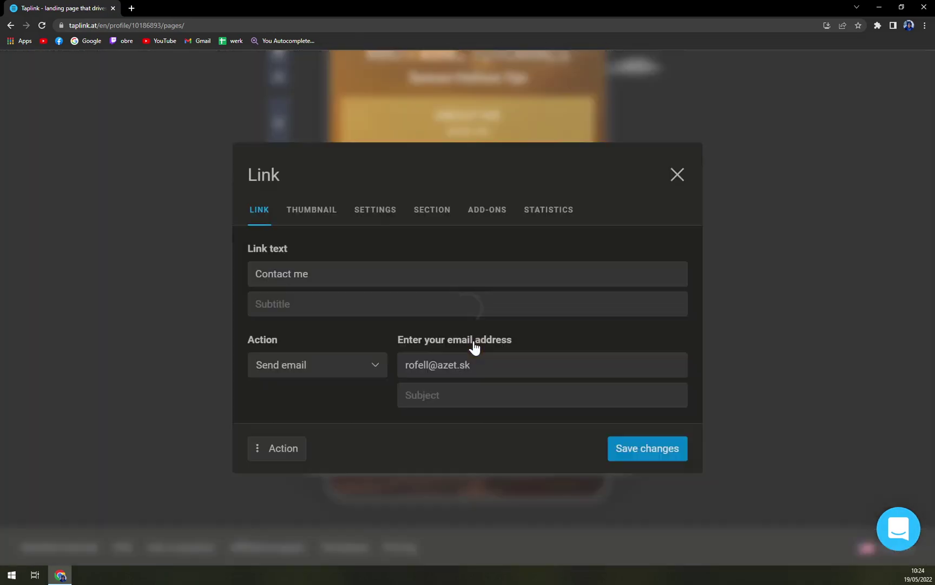
{"action": "left_click", "coordinate": [530, 216]}
{"action": "left_click", "coordinate": [364, 165]}
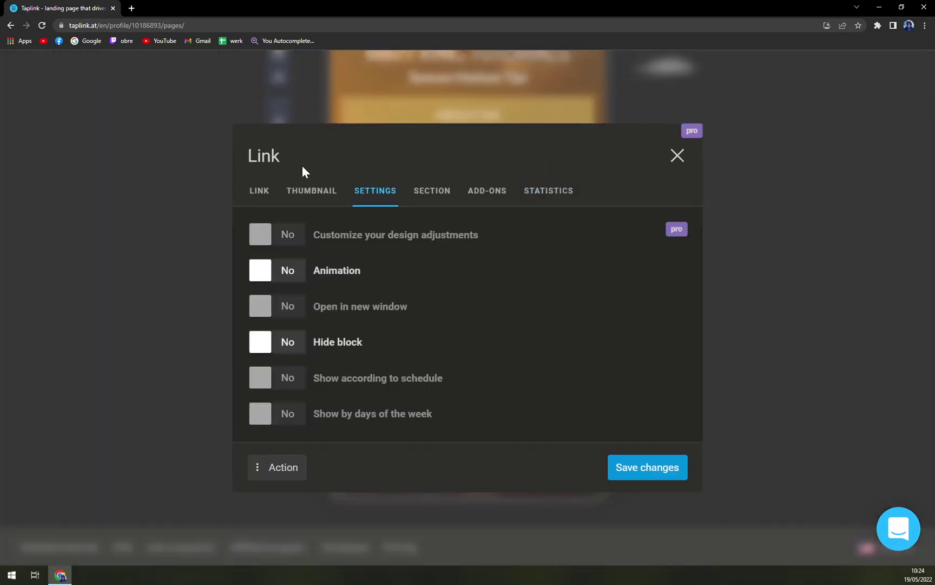
{"action": "left_click", "coordinate": [260, 147]}
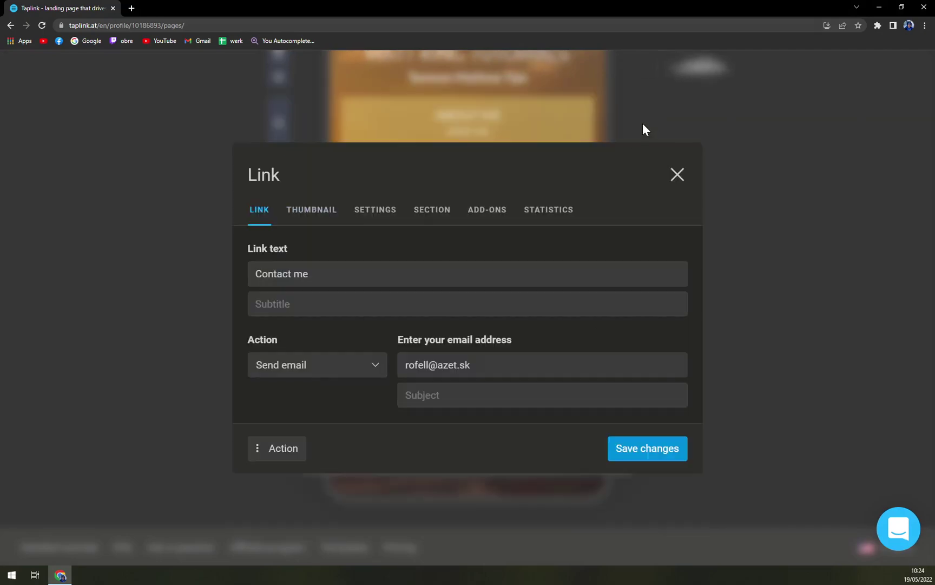
{"action": "left_click", "coordinate": [677, 174]}
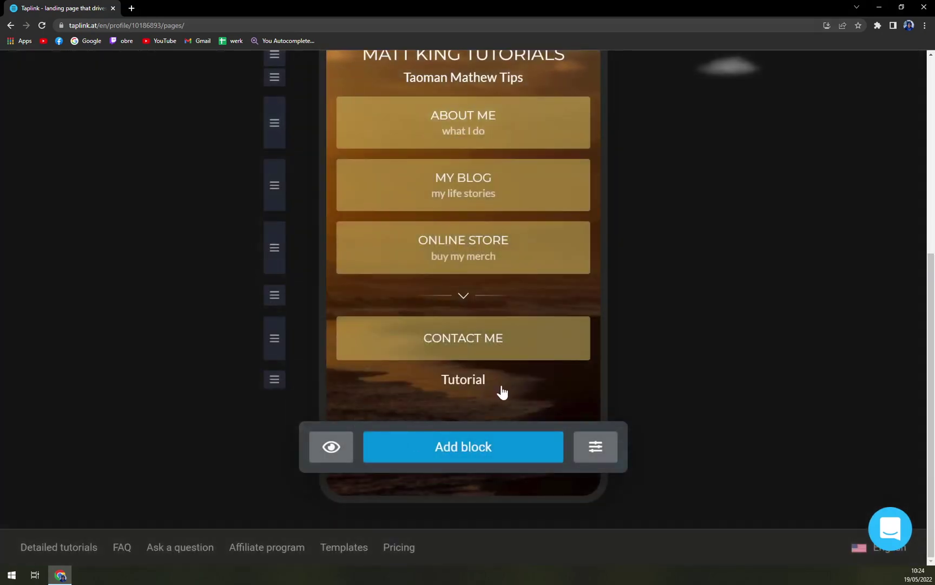
{"action": "scroll", "coordinate": [502, 392], "scroll_direction": "up", "scroll_amount": 6}
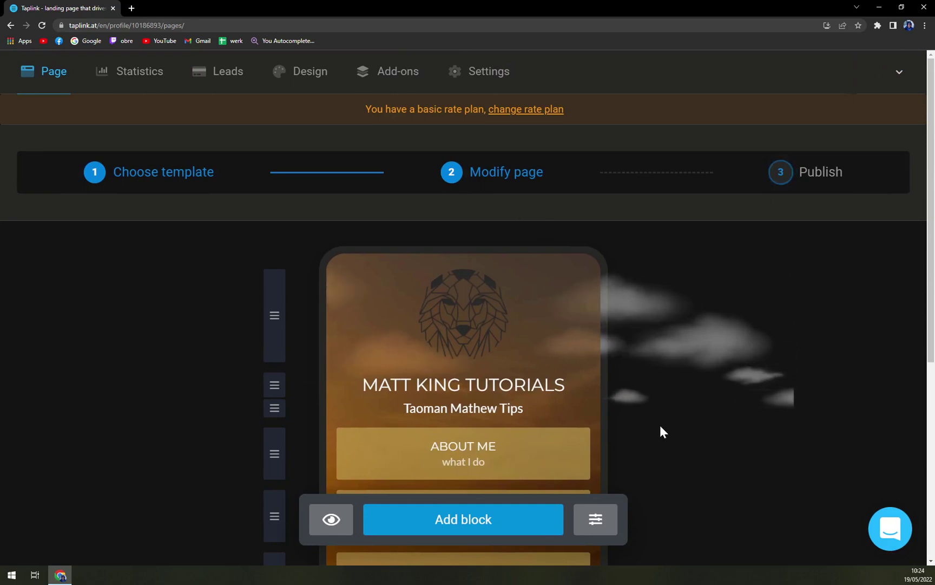
{"action": "scroll", "coordinate": [661, 426], "scroll_direction": "down", "scroll_amount": 6}
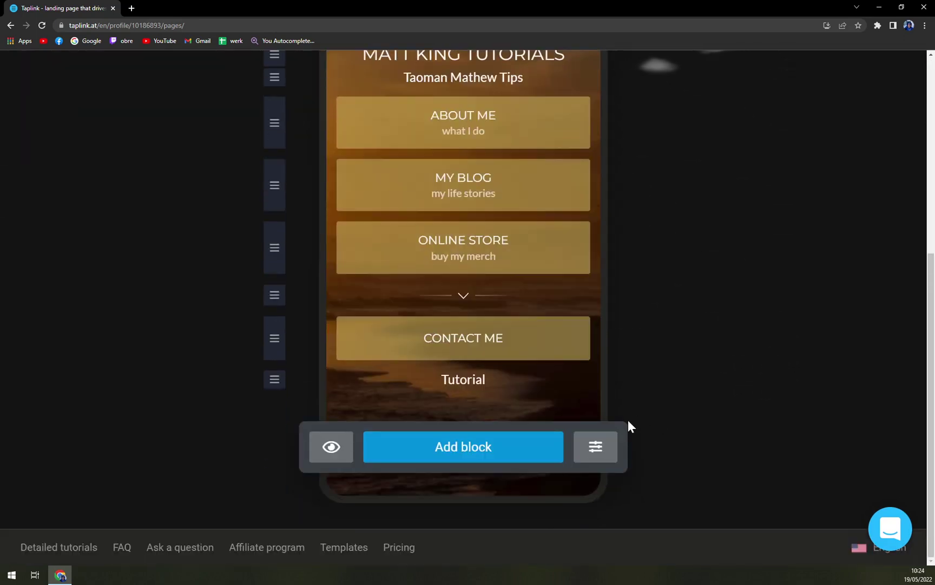
Open the support chat, close it again, and scroll the editor.
{"action": "left_click", "coordinate": [883, 536]}
{"action": "left_click", "coordinate": [891, 530]}
{"action": "scroll", "coordinate": [595, 346], "scroll_direction": "up", "scroll_amount": 4}
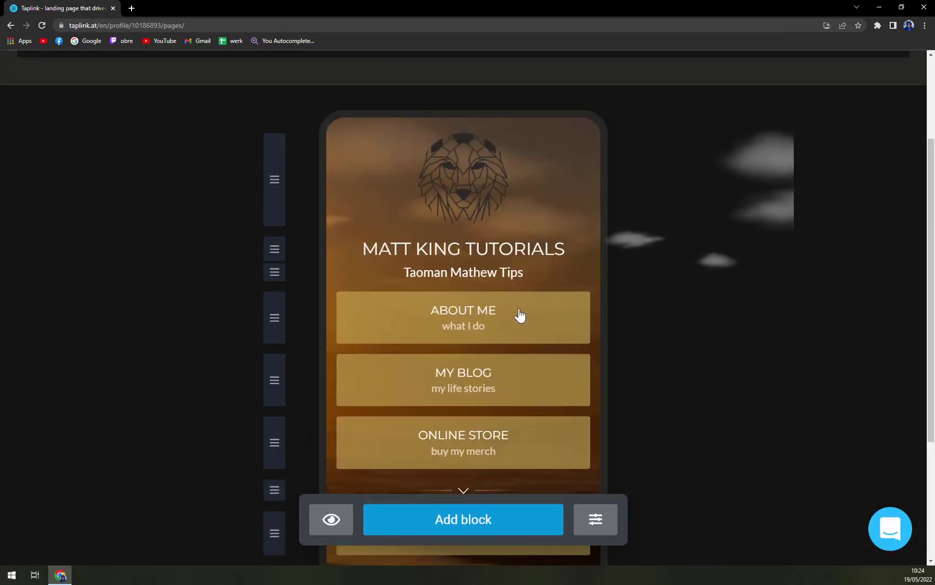
{"action": "scroll", "coordinate": [499, 326], "scroll_direction": "down", "scroll_amount": 4}
Open Page settings and view the QR code, then the SEO settings tab.
{"action": "left_click", "coordinate": [597, 447]}
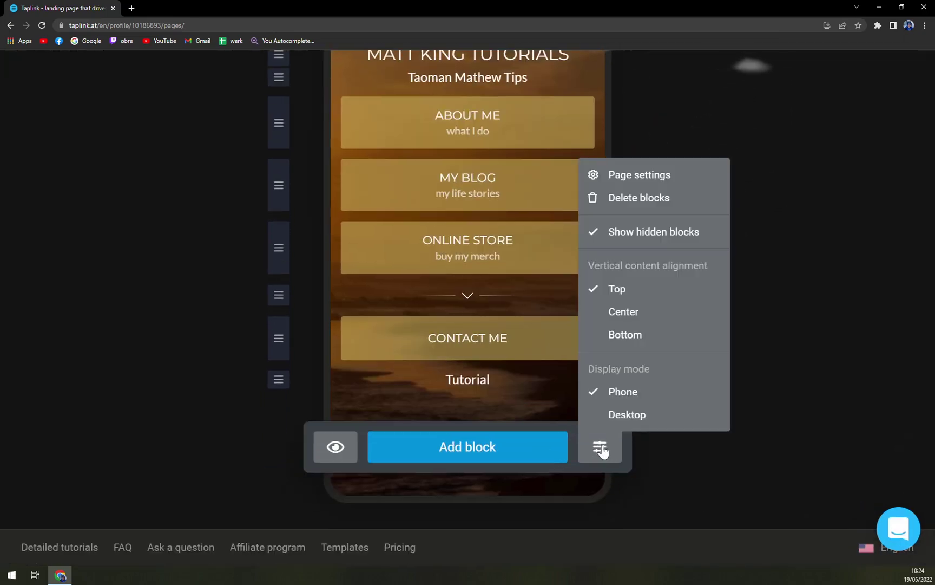
{"action": "left_click", "coordinate": [650, 176]}
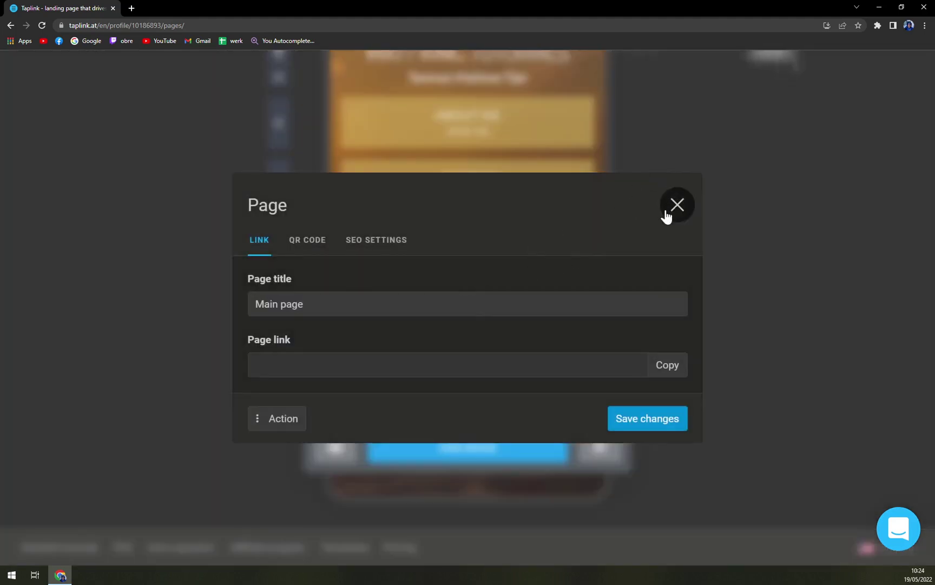
{"action": "left_click", "coordinate": [323, 241]}
{"action": "left_click", "coordinate": [371, 161]}
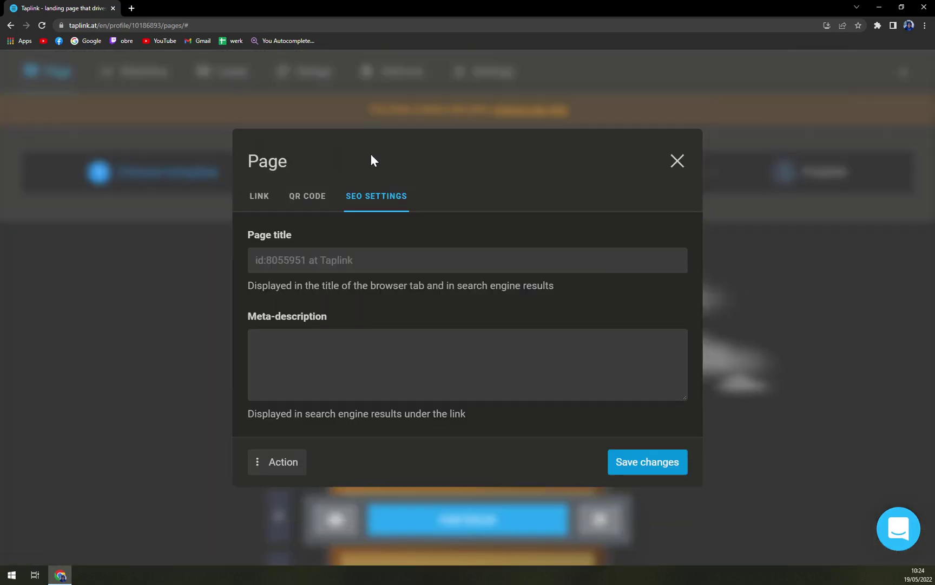
Close Page settings and check the page in visitor preview before returning to editing.
{"action": "left_click", "coordinate": [677, 159]}
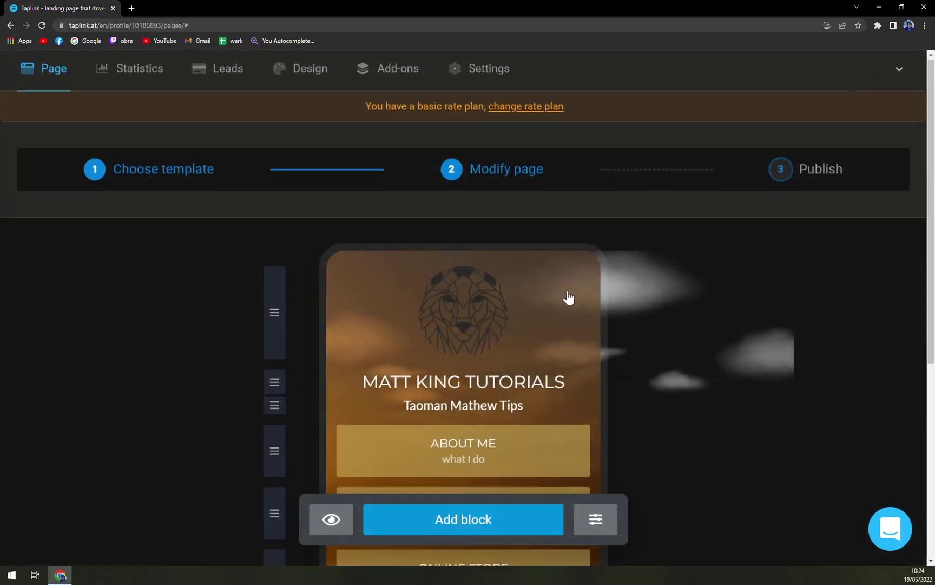
{"action": "scroll", "coordinate": [566, 296], "scroll_direction": "down", "scroll_amount": 5}
{"action": "scroll", "coordinate": [314, 461], "scroll_direction": "down", "scroll_amount": 1}
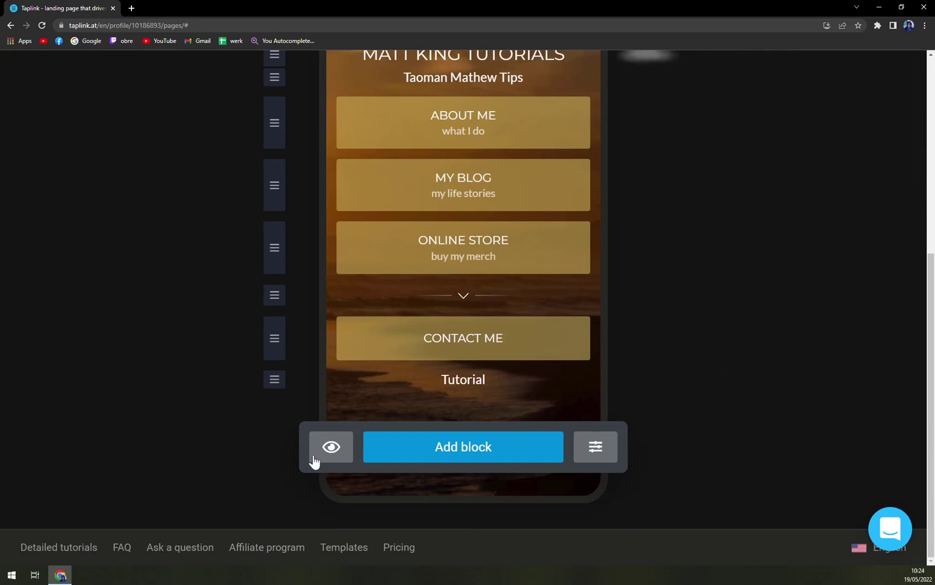
{"action": "left_click", "coordinate": [315, 460]}
{"action": "scroll", "coordinate": [636, 444], "scroll_direction": "up", "scroll_amount": 1}
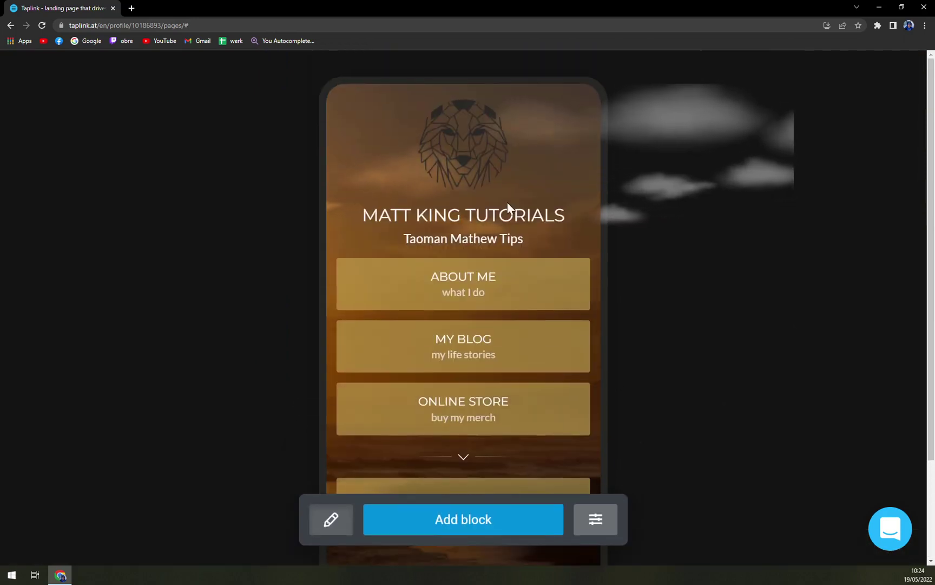
{"action": "scroll", "coordinate": [508, 184], "scroll_direction": "down", "scroll_amount": 2}
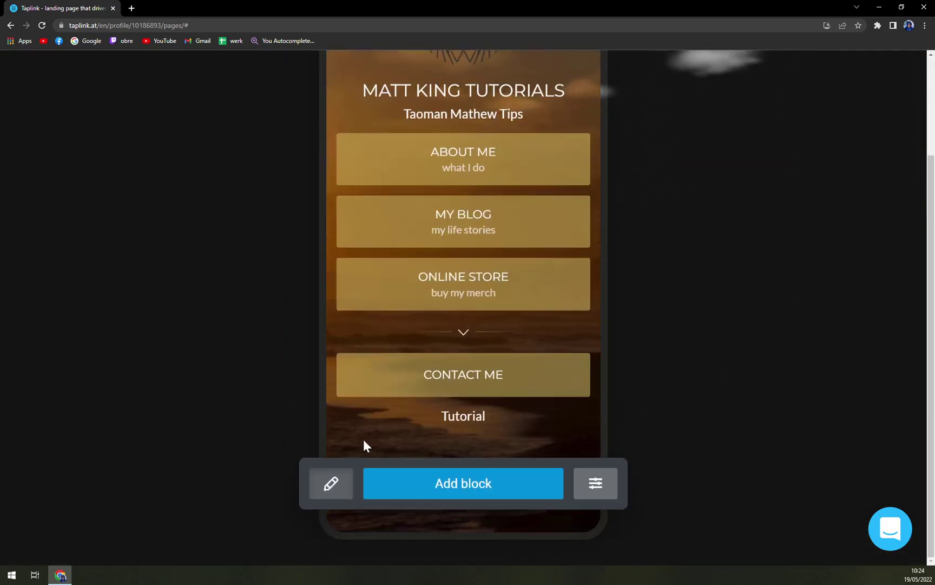
{"action": "left_click", "coordinate": [331, 514]}
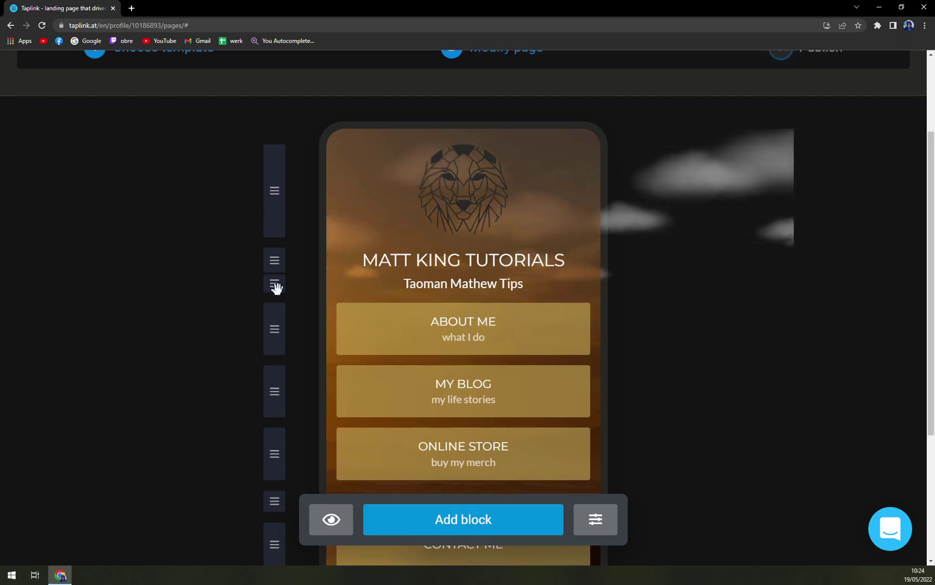
Move the Taoman Mathew Tips subtitle above the title and place About Me below Online Store.
{"action": "left_click_drag", "start_coordinate": [273, 285], "coordinate": [312, 424]}
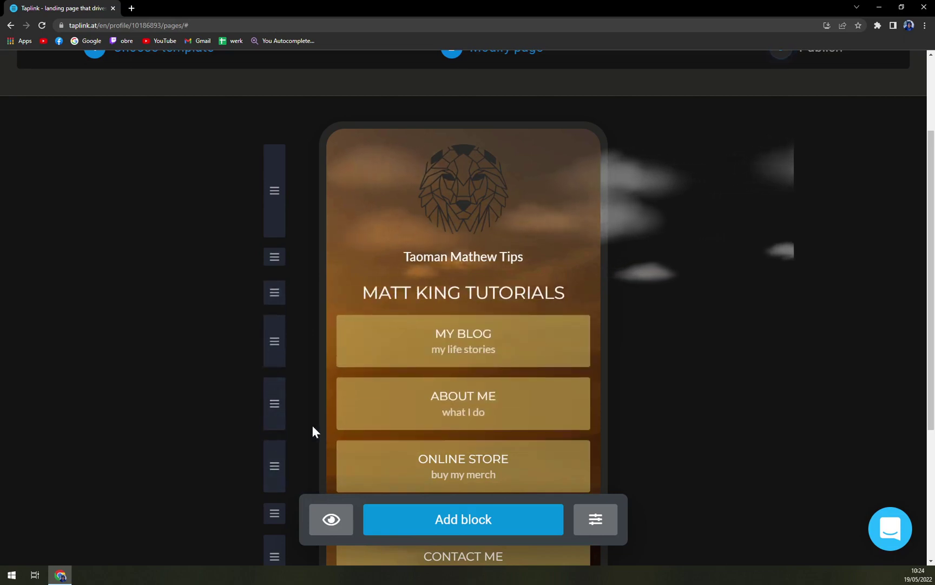
{"action": "scroll", "coordinate": [312, 424], "scroll_direction": "down", "scroll_amount": 2}
{"action": "mouse_move", "coordinate": [283, 304]}
{"action": "left_mouse_down"}
{"action": "mouse_move", "coordinate": [263, 397]}
{"action": "mouse_move", "coordinate": [270, 305]}
{"action": "left_mouse_up"}
{"action": "scroll", "coordinate": [436, 355], "scroll_direction": "down", "scroll_amount": 2}
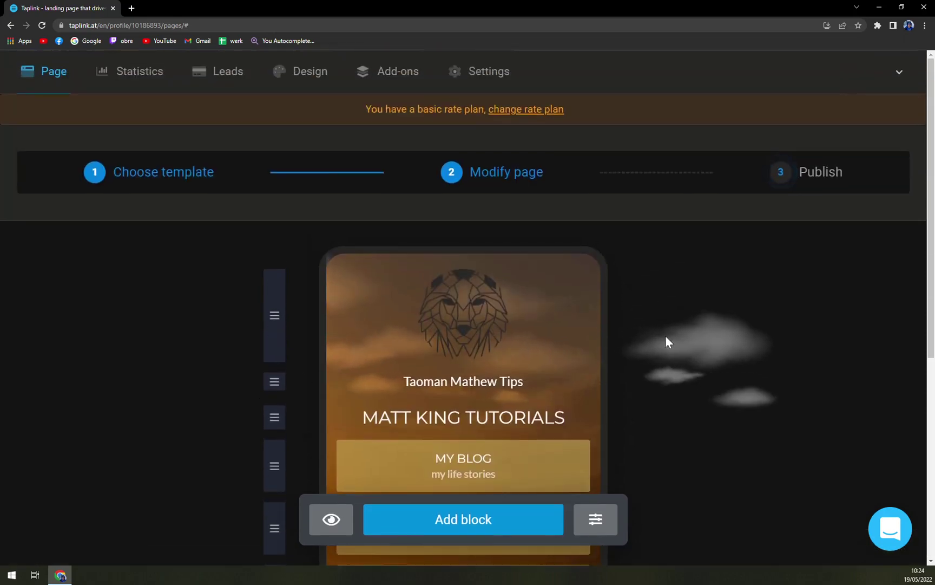
{"action": "scroll", "coordinate": [678, 406], "scroll_direction": "up", "scroll_amount": 6}
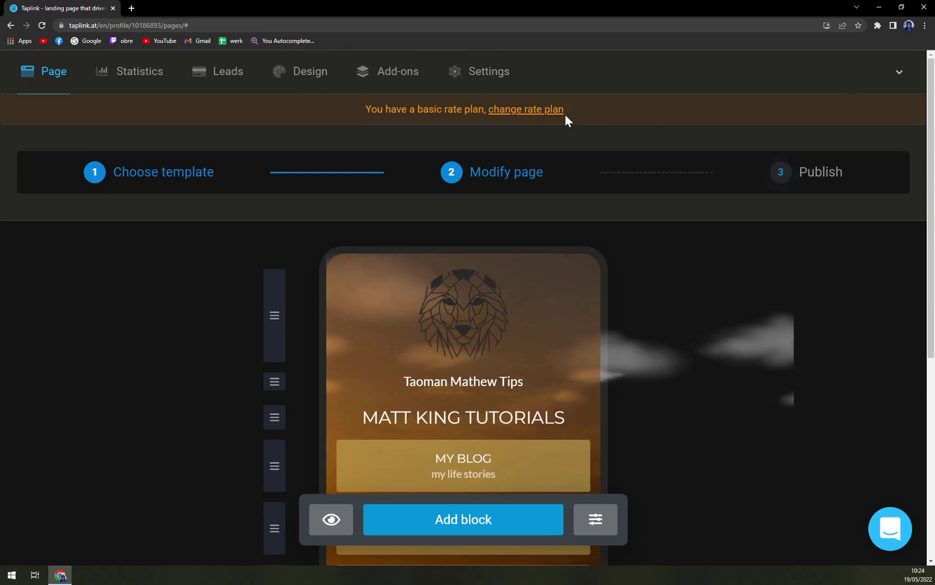
{"action": "left_click", "coordinate": [543, 115]}
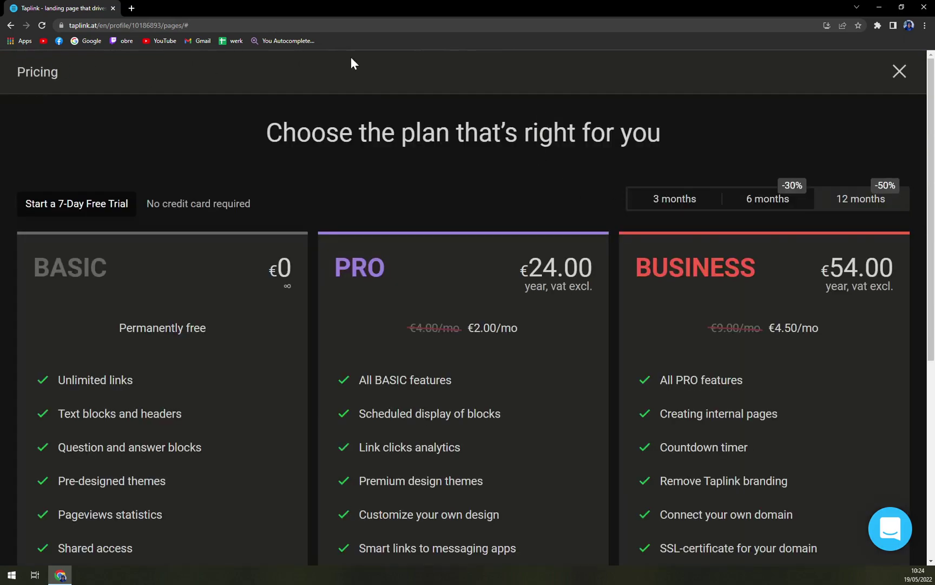
{"action": "left_click", "coordinate": [899, 72]}
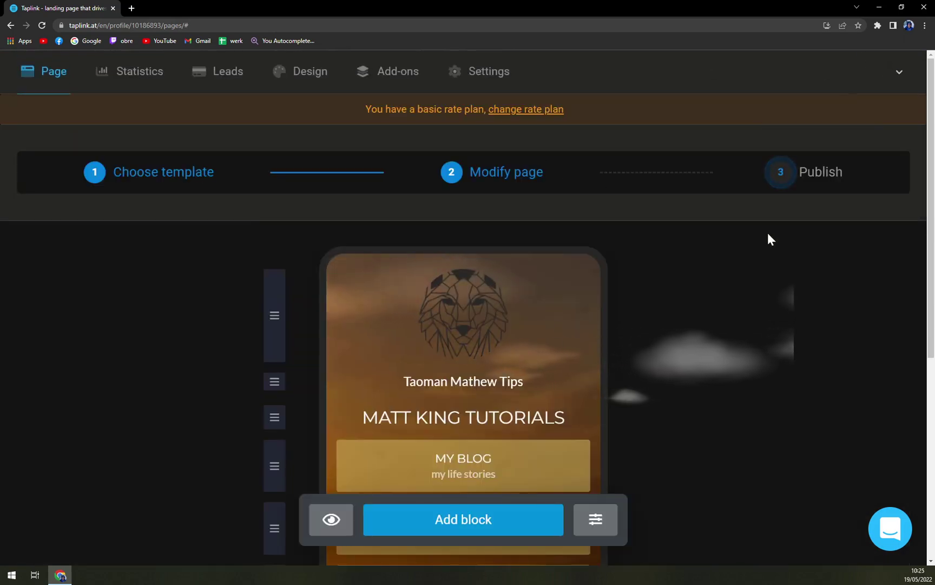
Switch the chevron divider above Tutorial to the blank delimiter type.
{"action": "scroll", "coordinate": [492, 330], "scroll_direction": "down", "scroll_amount": 6}
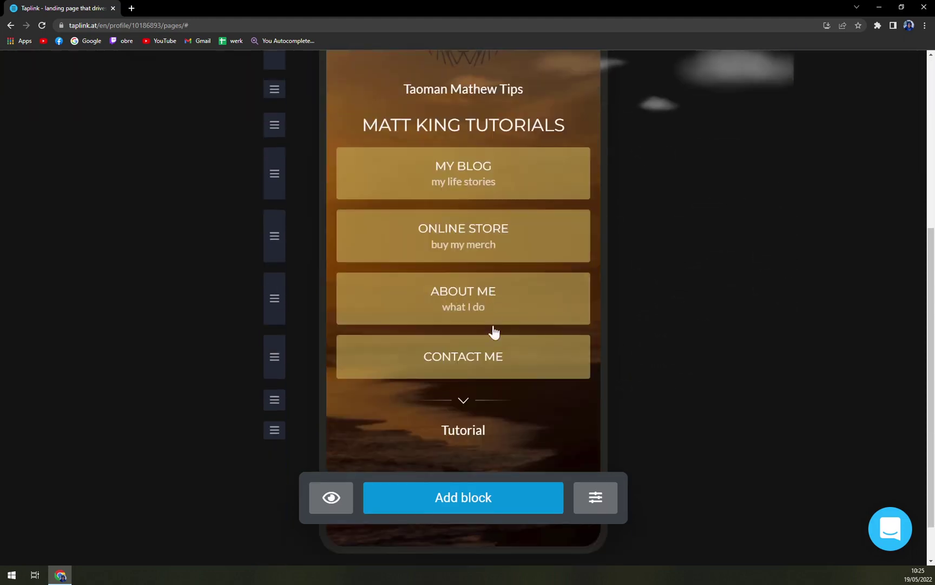
{"action": "left_click", "coordinate": [465, 352]}
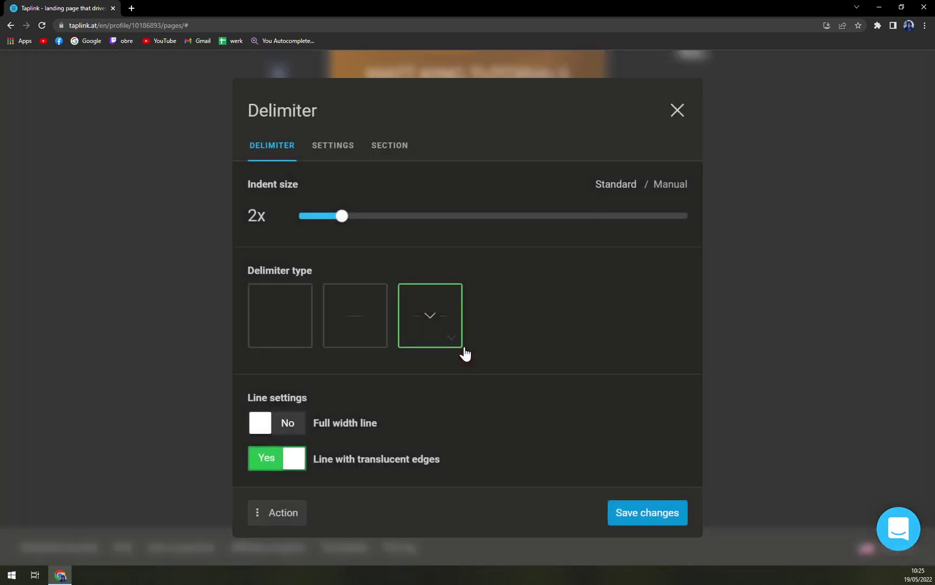
{"action": "left_click", "coordinate": [281, 321]}
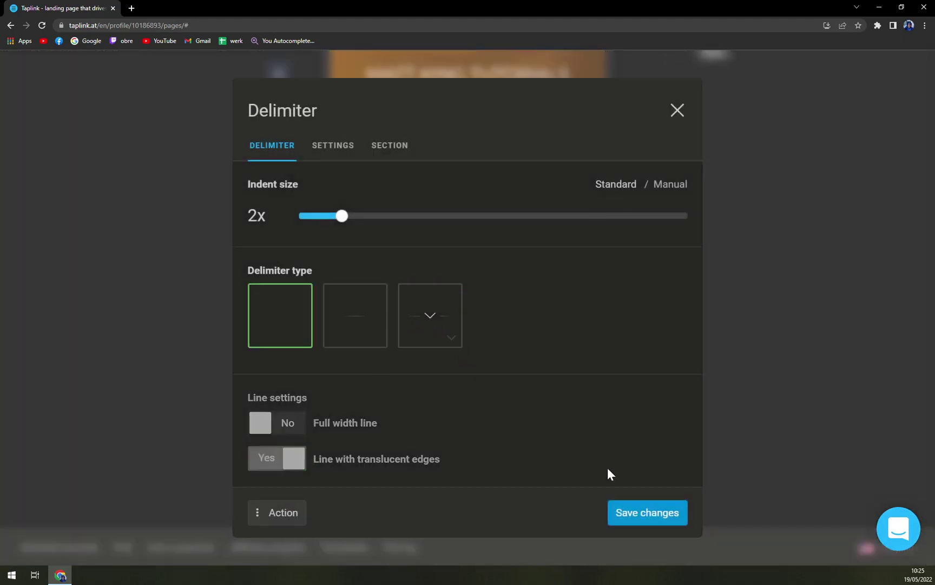
{"action": "left_click", "coordinate": [630, 517]}
Give the divider the double-chevron icon and save it.
{"action": "left_click", "coordinate": [469, 357]}
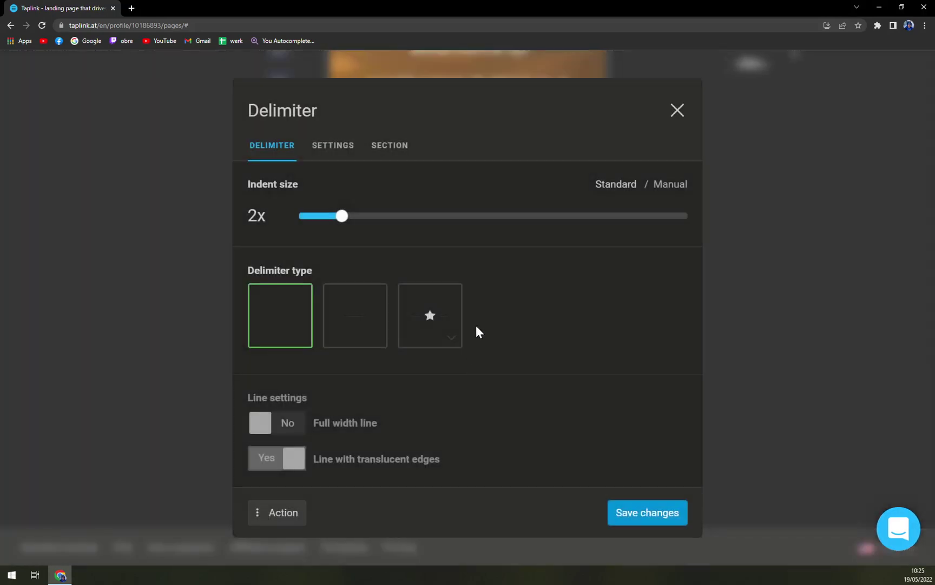
{"action": "left_click", "coordinate": [433, 314]}
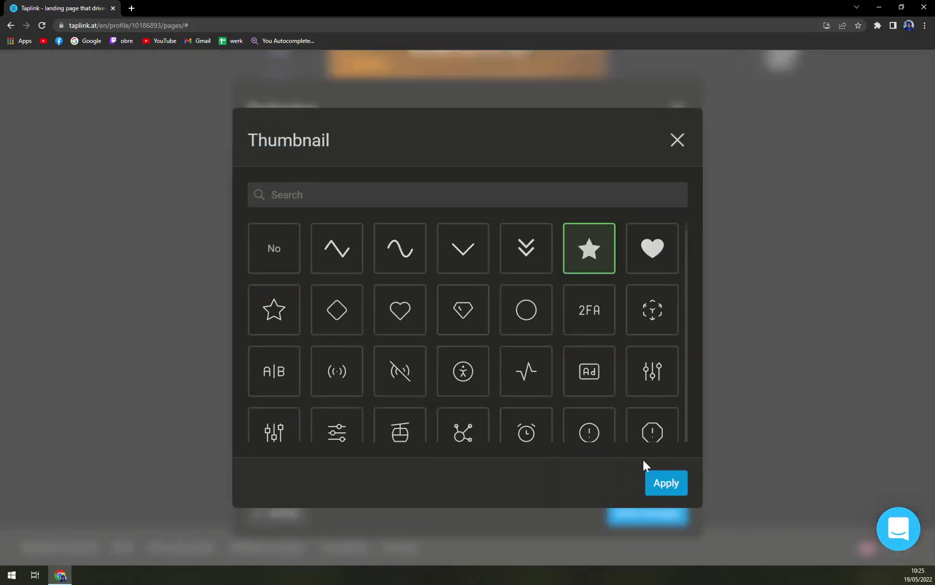
{"action": "left_click", "coordinate": [526, 248]}
{"action": "left_click", "coordinate": [658, 483]}
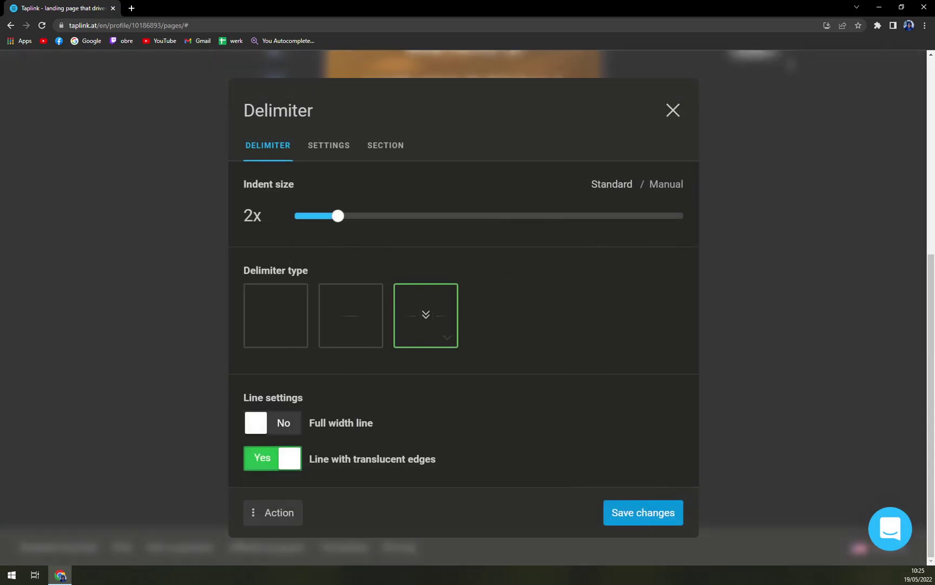
{"action": "left_click", "coordinate": [674, 500]}
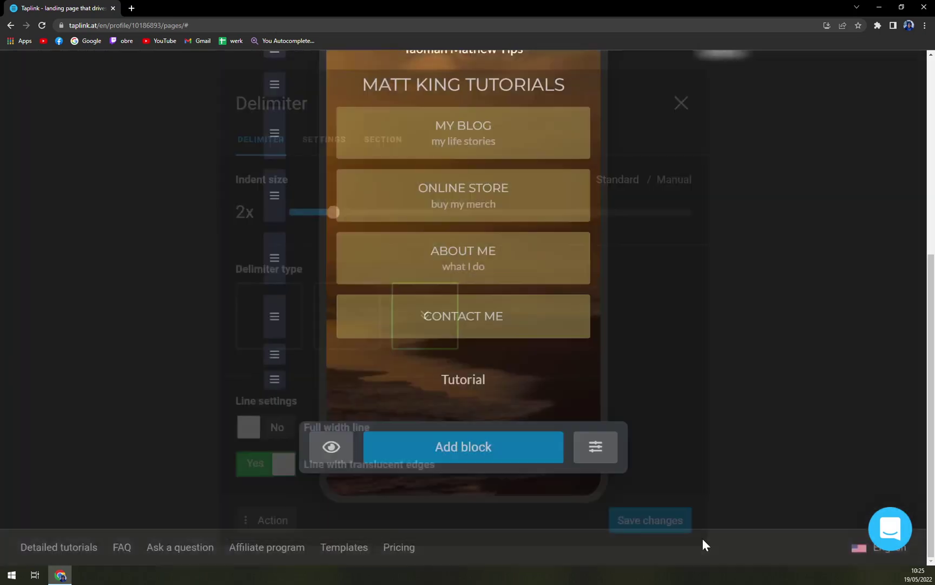
{"action": "scroll", "coordinate": [558, 383], "scroll_direction": "up", "scroll_amount": 5}
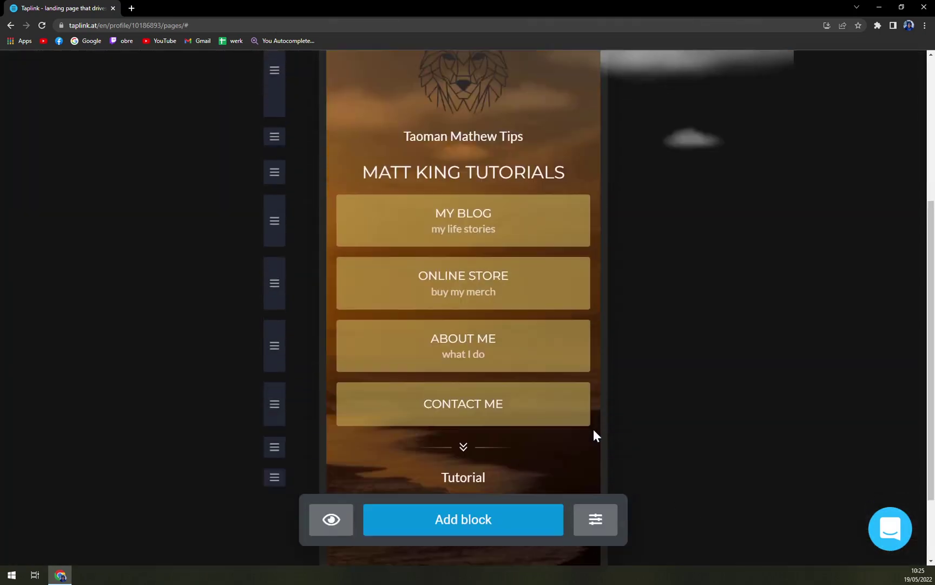
{"action": "scroll", "coordinate": [163, 167], "scroll_direction": "up", "scroll_amount": 3}
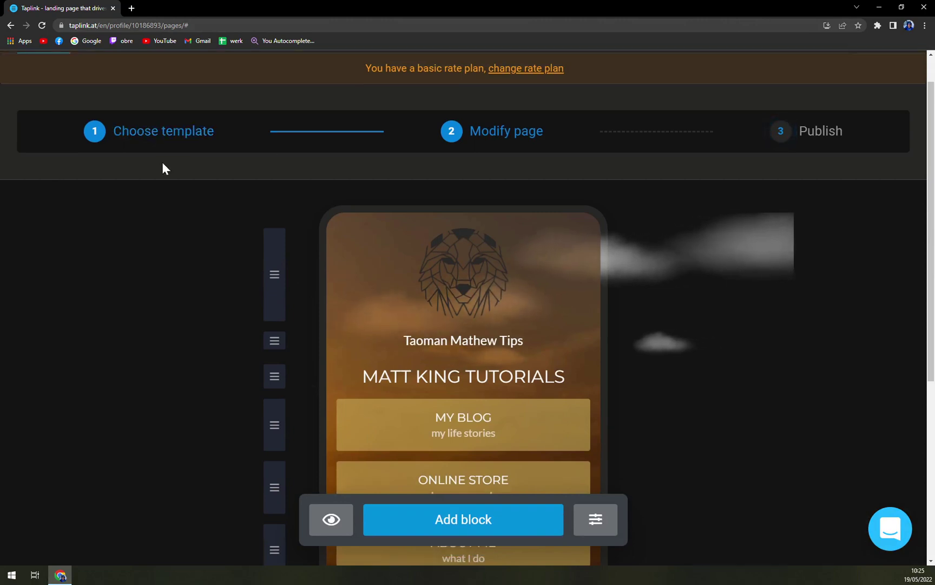
{"action": "left_click", "coordinate": [123, 81]}
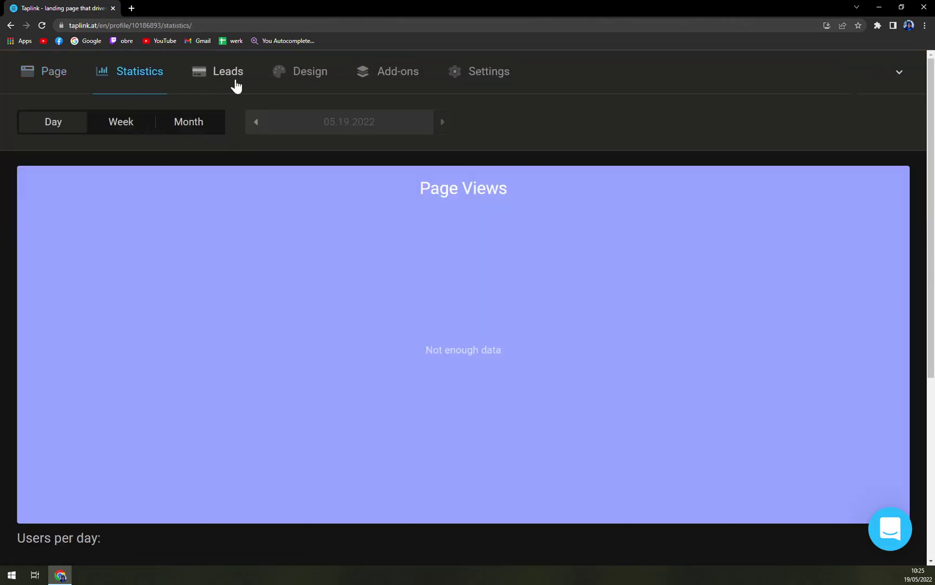
{"action": "left_click", "coordinate": [239, 84]}
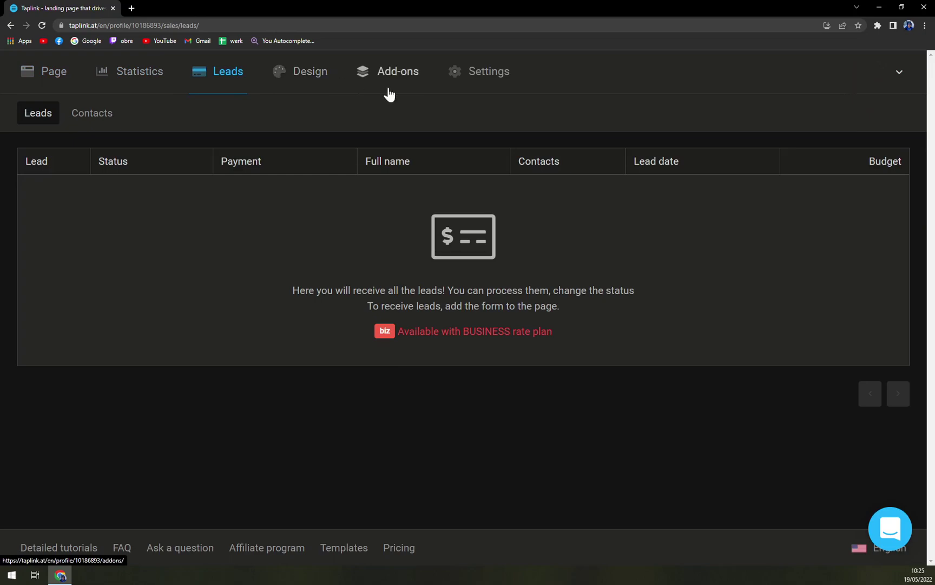
{"action": "left_click", "coordinate": [390, 94]}
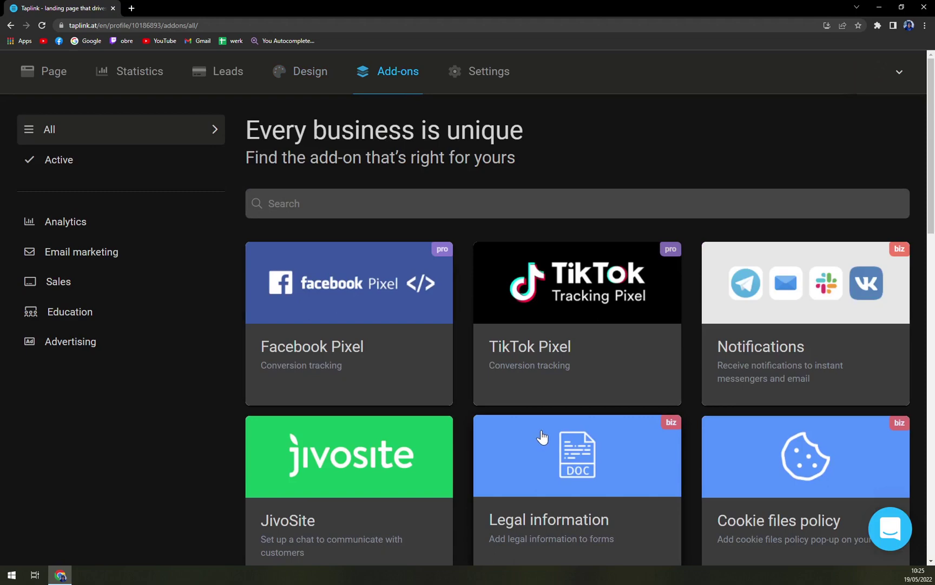
{"action": "scroll", "coordinate": [534, 441], "scroll_direction": "down", "scroll_amount": 6}
{"action": "scroll", "coordinate": [536, 440], "scroll_direction": "up", "scroll_amount": 6}
{"action": "left_click", "coordinate": [54, 72]}
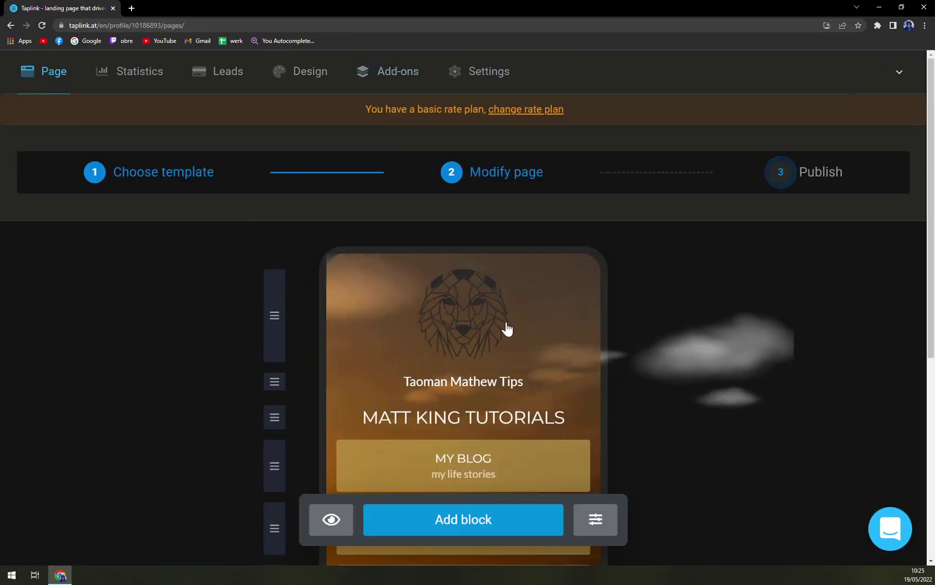
{"action": "scroll", "coordinate": [570, 338], "scroll_direction": "down", "scroll_amount": 4}
{"action": "scroll", "coordinate": [581, 331], "scroll_direction": "down", "scroll_amount": 1}
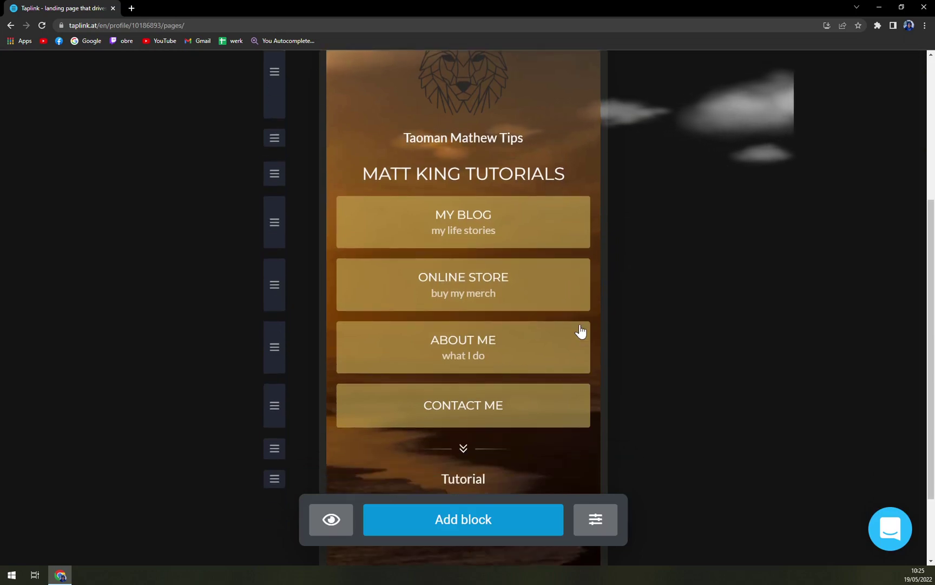
{"action": "scroll", "coordinate": [600, 336], "scroll_direction": "down", "scroll_amount": 2}
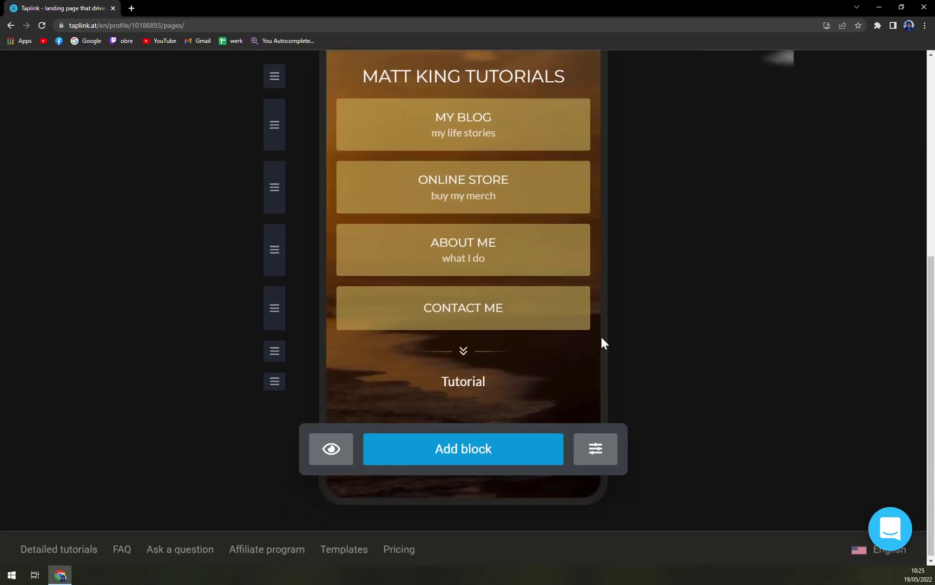
{"action": "scroll", "coordinate": [602, 335], "scroll_direction": "up", "scroll_amount": 7}
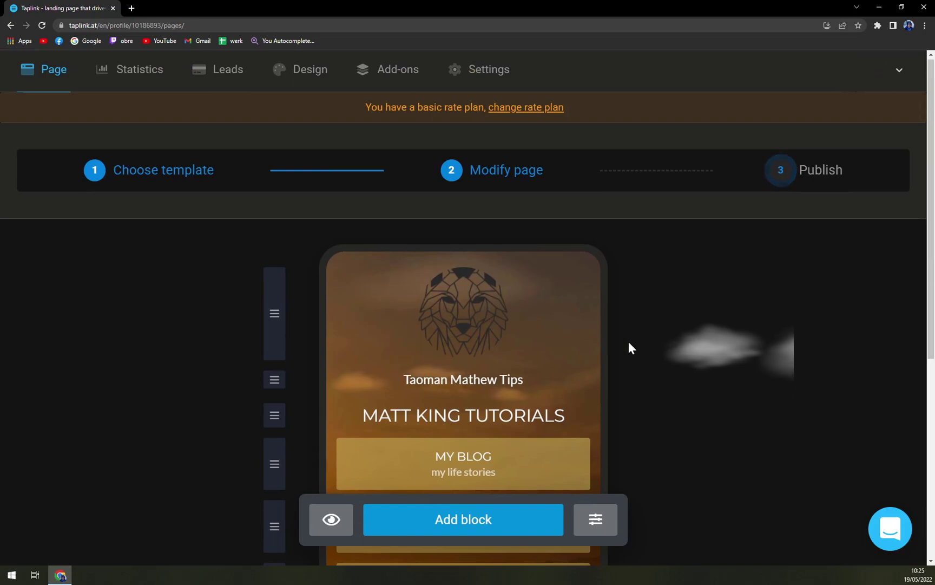
{"action": "scroll", "coordinate": [644, 338], "scroll_direction": "down", "scroll_amount": 7}
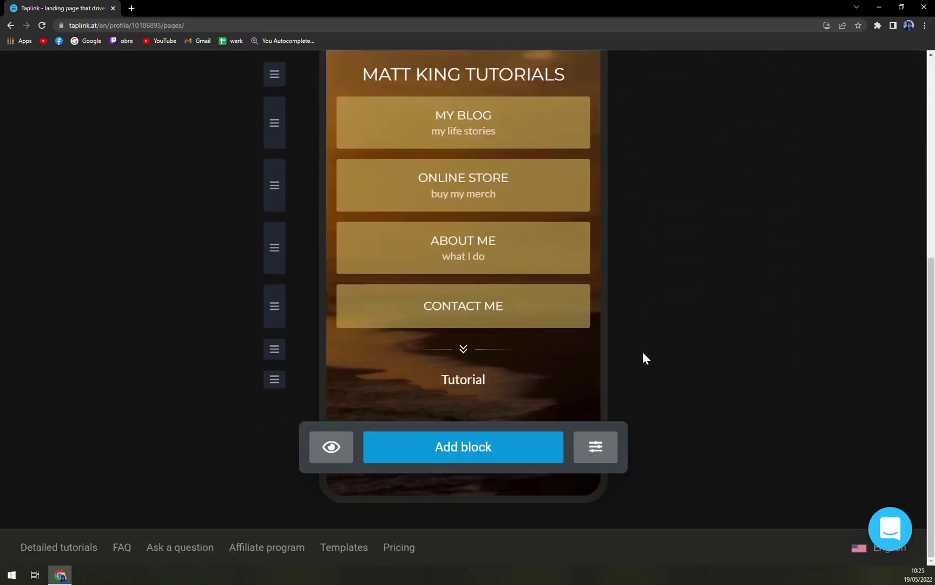
{"action": "left_click", "coordinate": [495, 462]}
{"action": "scroll", "coordinate": [480, 306], "scroll_direction": "down", "scroll_amount": 4}
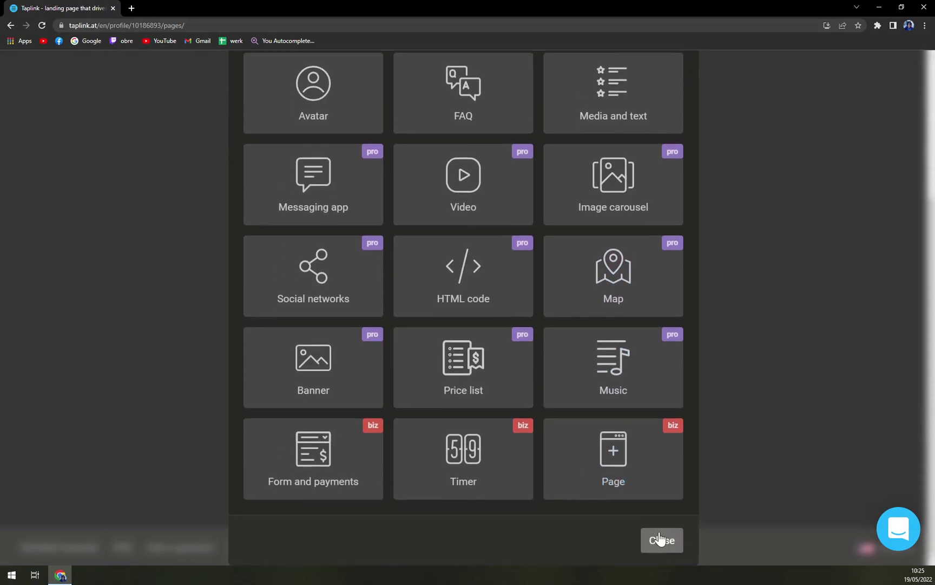
{"action": "left_click", "coordinate": [661, 540]}
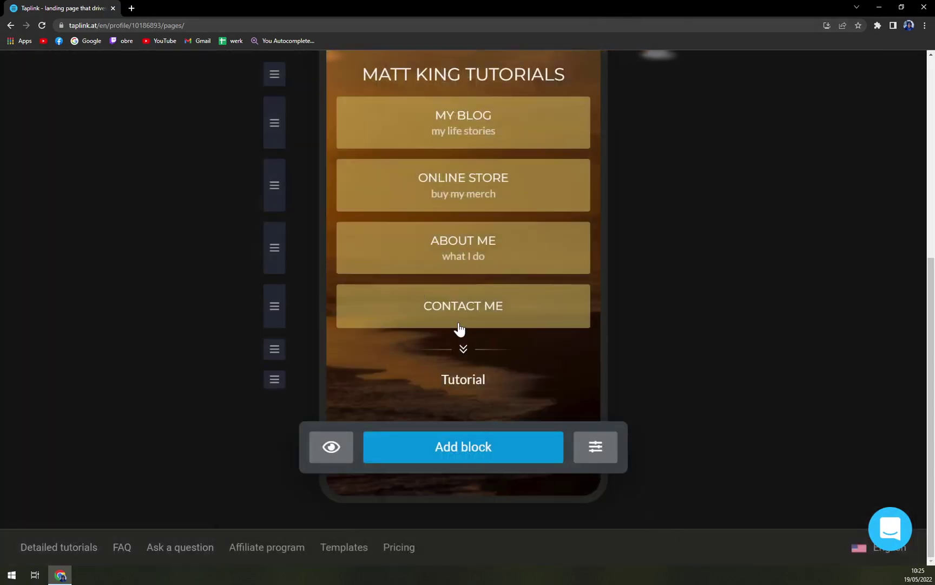
{"action": "scroll", "coordinate": [459, 329], "scroll_direction": "up", "scroll_amount": 4}
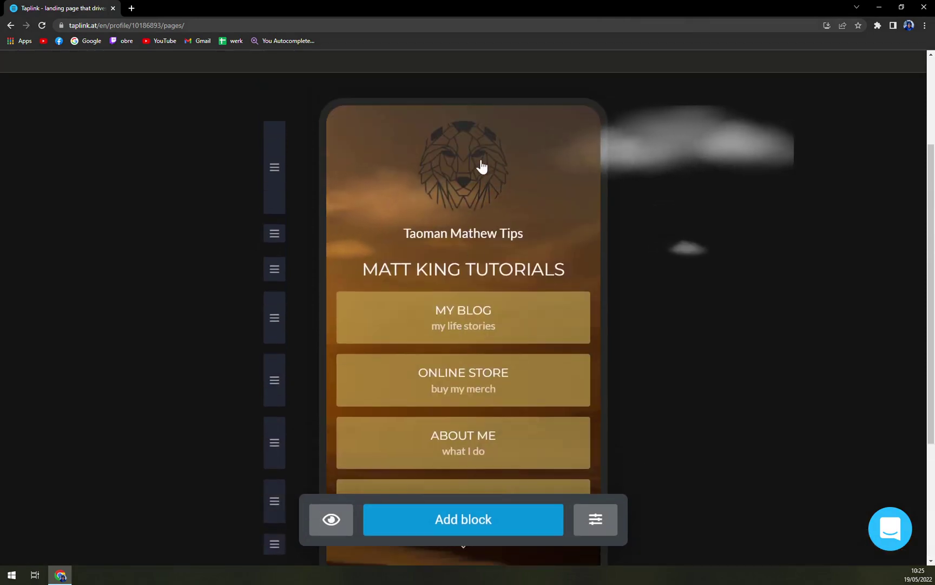
{"action": "left_click", "coordinate": [482, 167]}
{"action": "left_click", "coordinate": [332, 204]}
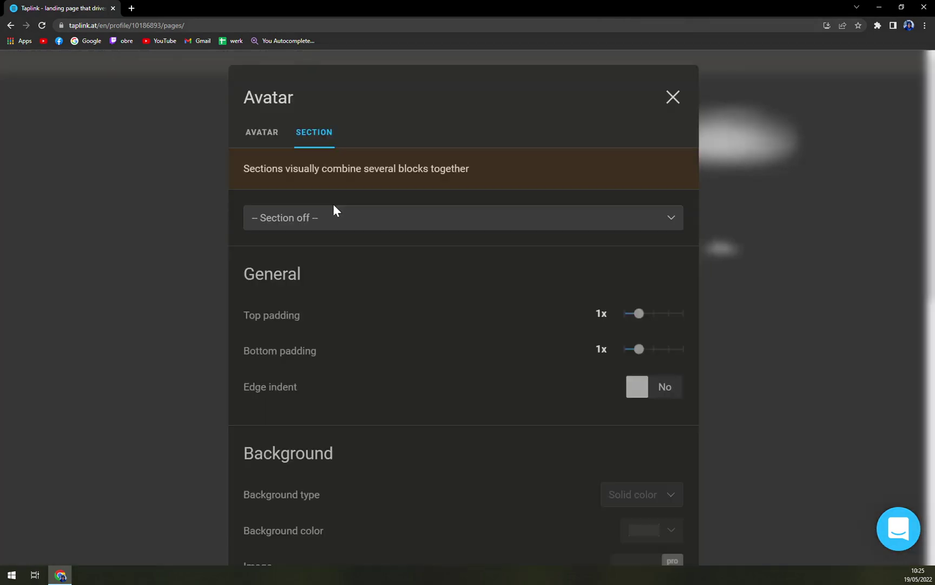
{"action": "left_click", "coordinate": [673, 97]}
{"action": "scroll", "coordinate": [353, 340], "scroll_direction": "down", "scroll_amount": 2}
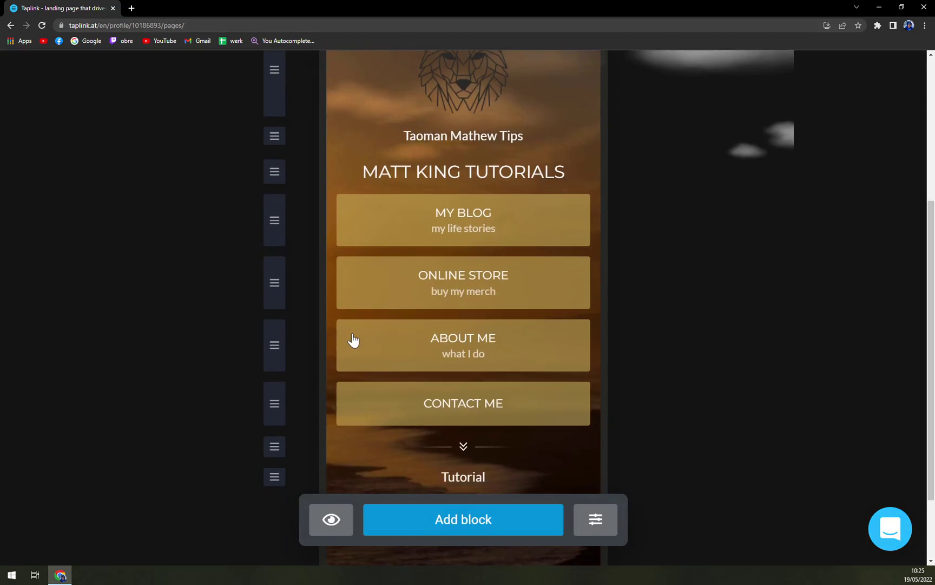
{"action": "scroll", "coordinate": [256, 286], "scroll_direction": "down", "scroll_amount": 2}
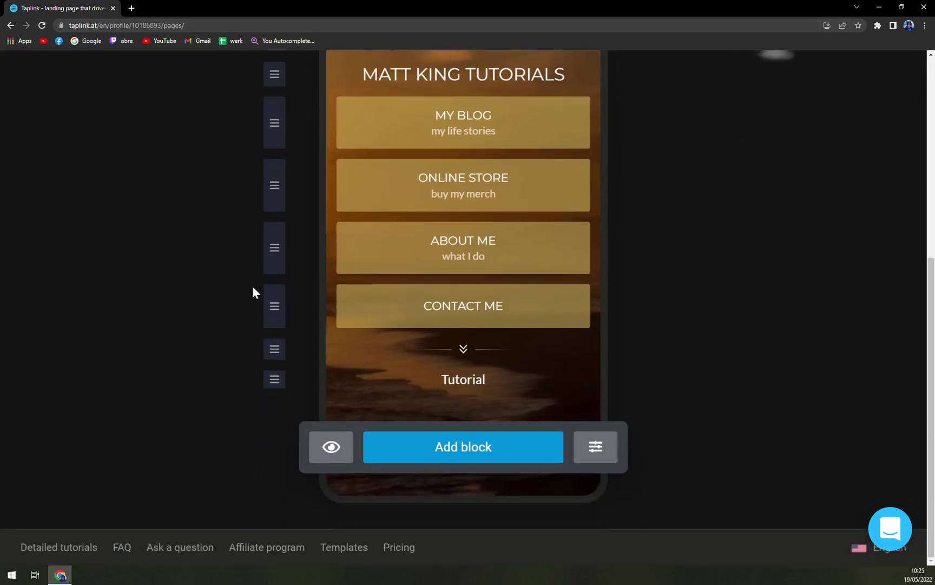
{"action": "scroll", "coordinate": [244, 289], "scroll_direction": "up", "scroll_amount": 5}
{"action": "scroll", "coordinate": [217, 286], "scroll_direction": "up", "scroll_amount": 2}
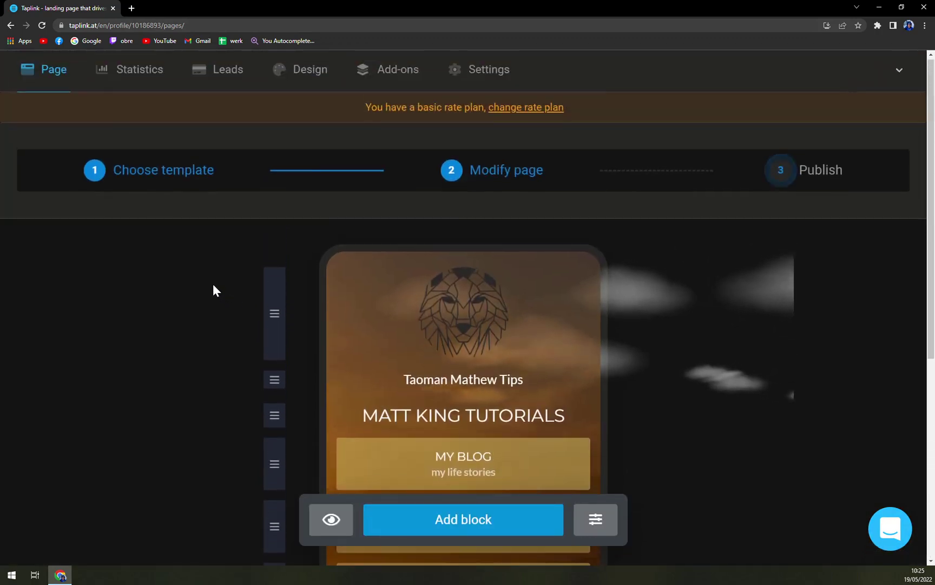
{"action": "scroll", "coordinate": [213, 283], "scroll_direction": "down", "scroll_amount": 2}
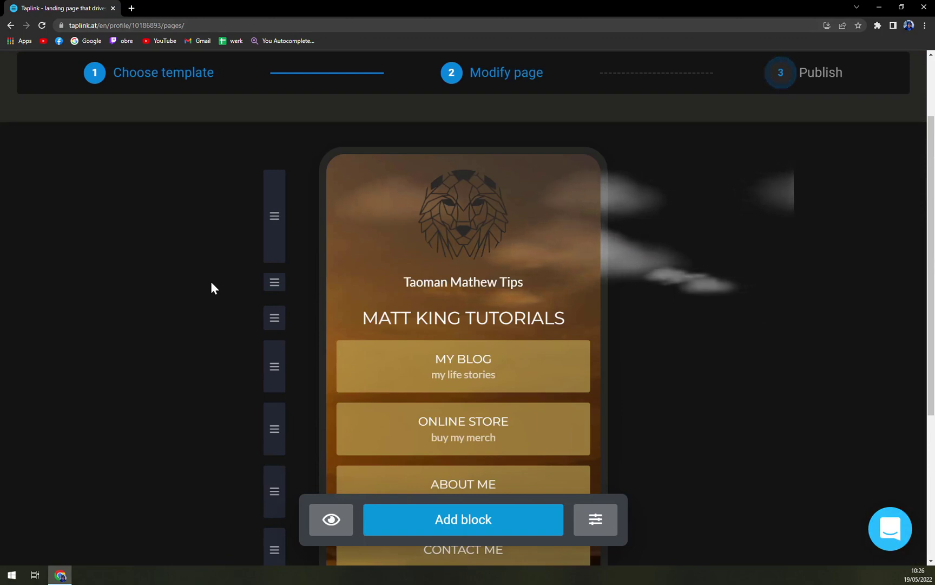
{"action": "scroll", "coordinate": [148, 251], "scroll_direction": "up", "scroll_amount": 2}
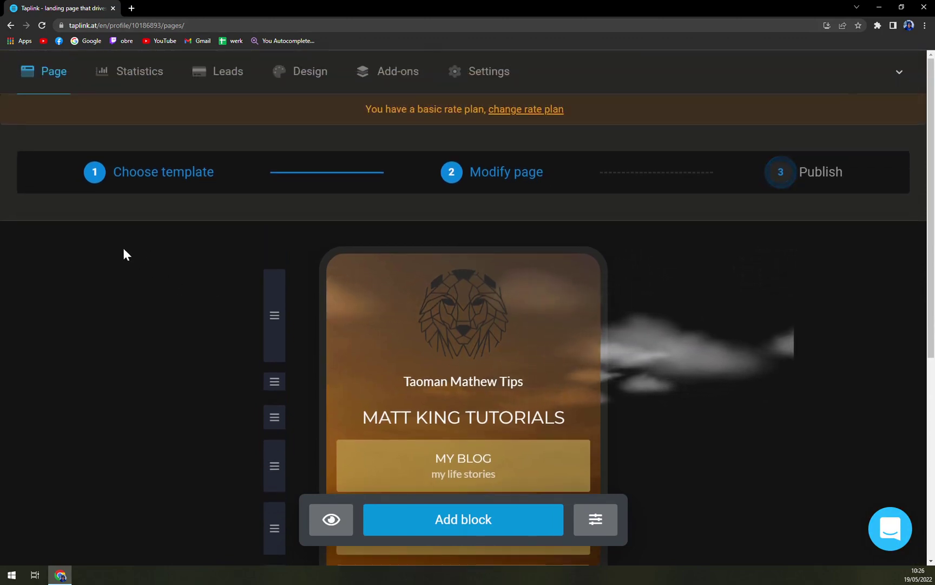
{"action": "scroll", "coordinate": [160, 244], "scroll_direction": "down", "scroll_amount": 7}
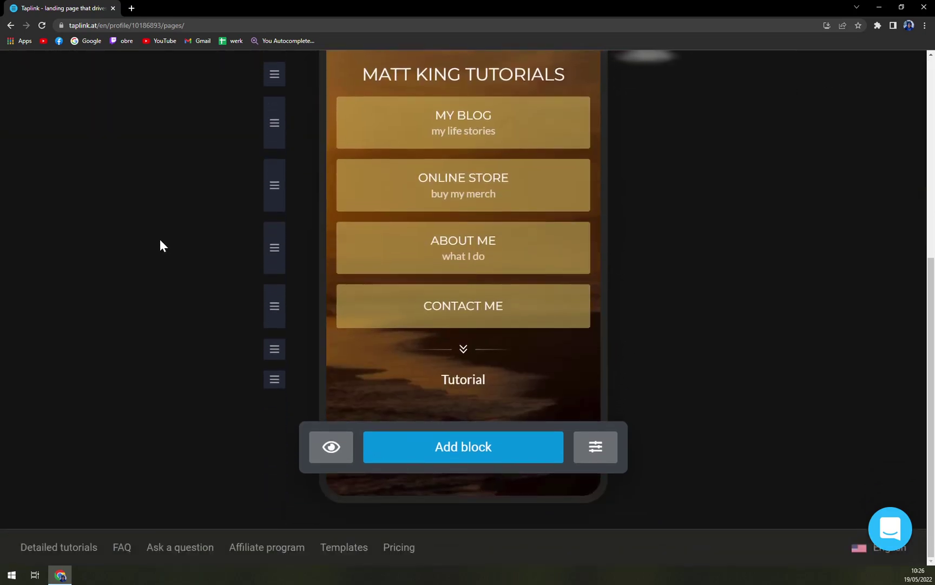
{"action": "scroll", "coordinate": [161, 239], "scroll_direction": "up", "scroll_amount": 2}
{"action": "scroll", "coordinate": [159, 240], "scroll_direction": "down", "scroll_amount": 2}
{"action": "scroll", "coordinate": [158, 240], "scroll_direction": "up", "scroll_amount": 1}
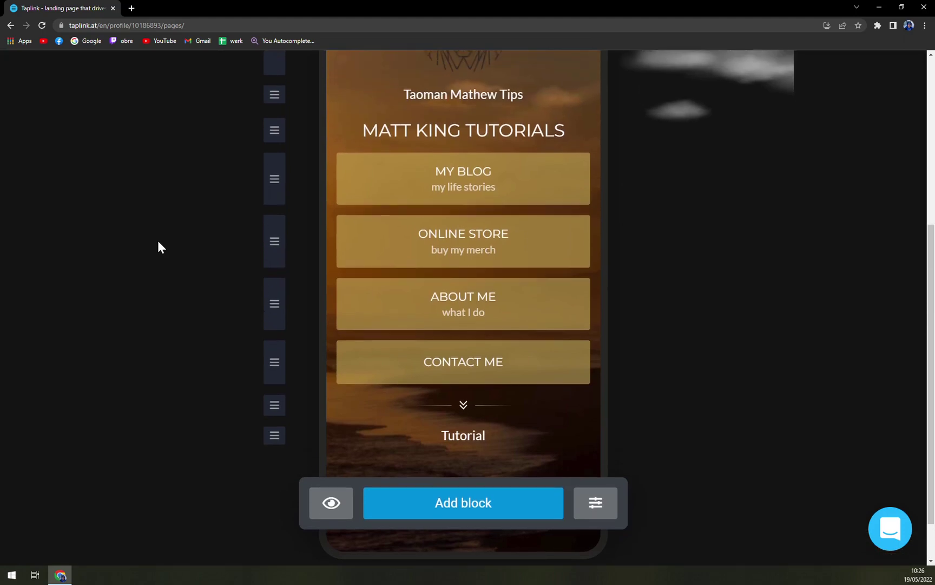
{"action": "scroll", "coordinate": [158, 247], "scroll_direction": "up", "scroll_amount": 1}
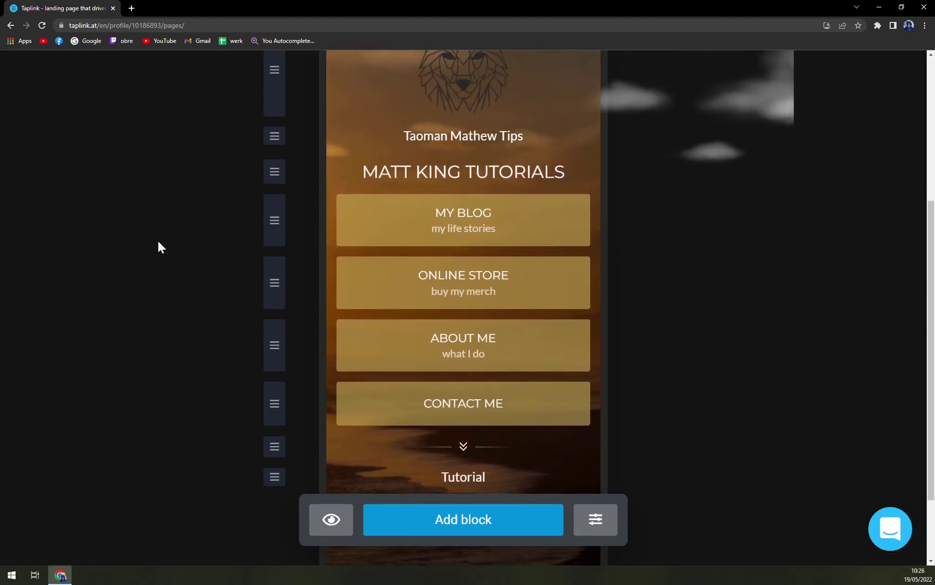
{"action": "scroll", "coordinate": [158, 247], "scroll_direction": "up", "scroll_amount": 1}
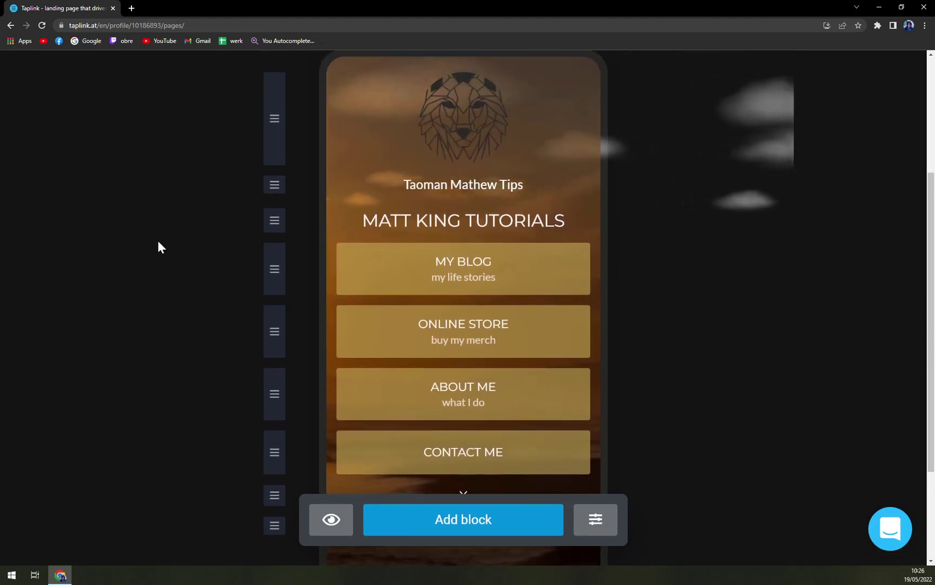